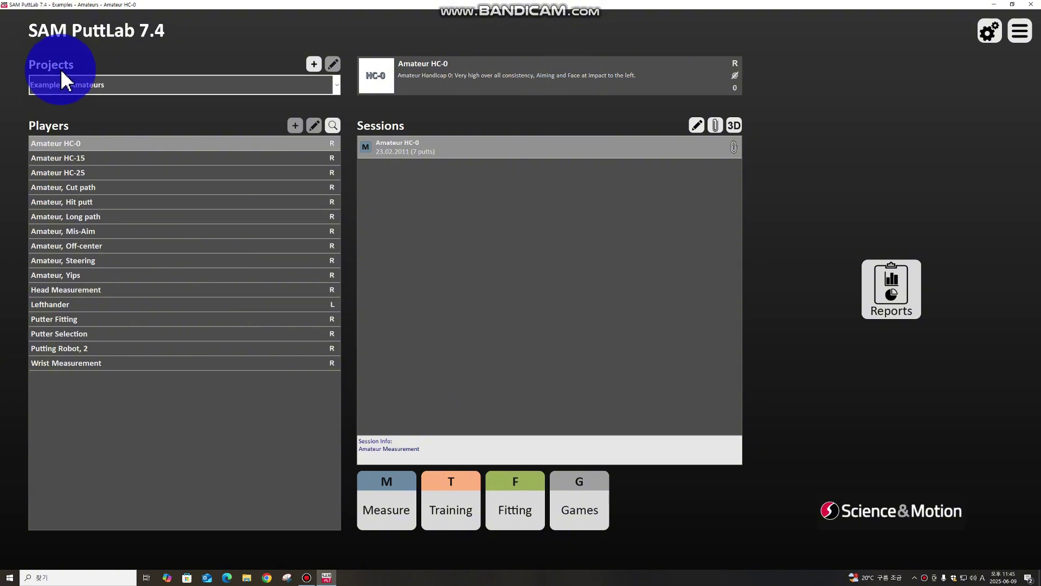
# - Try to create a project named test, and switch to the existing test project
pyautogui.click(313, 66)
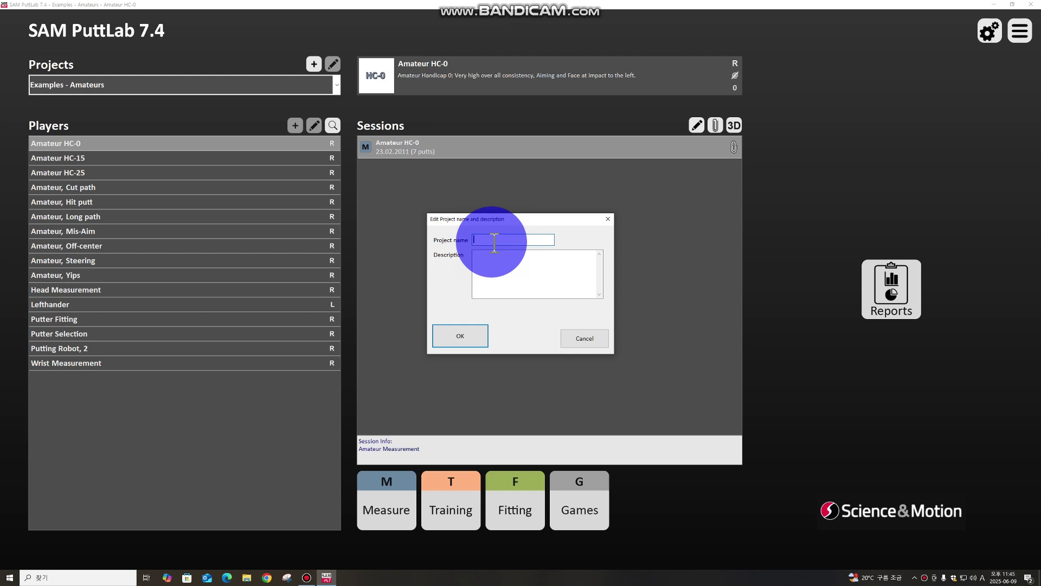
pyautogui.write('te')
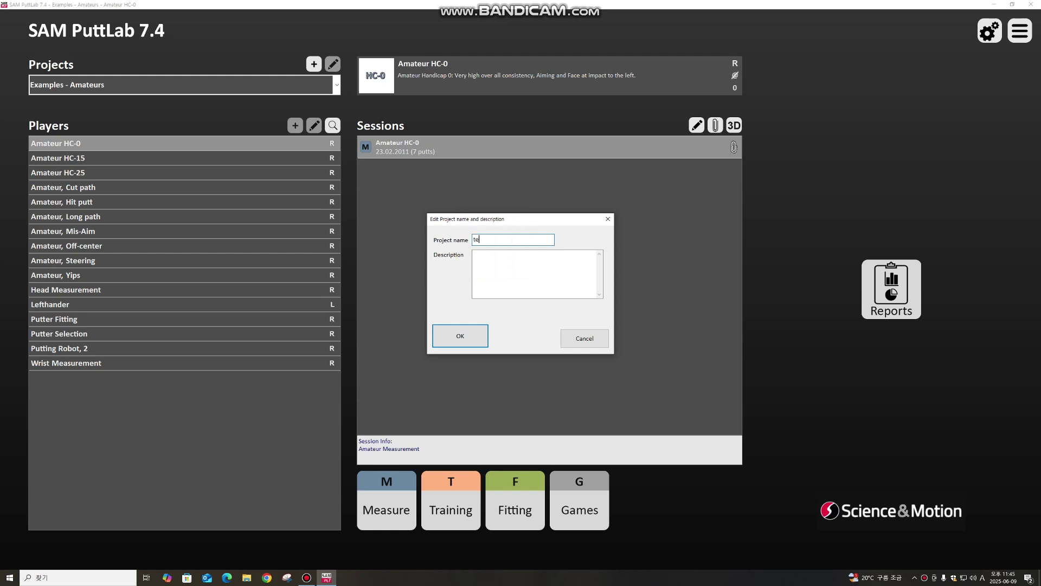
pyautogui.write('st')
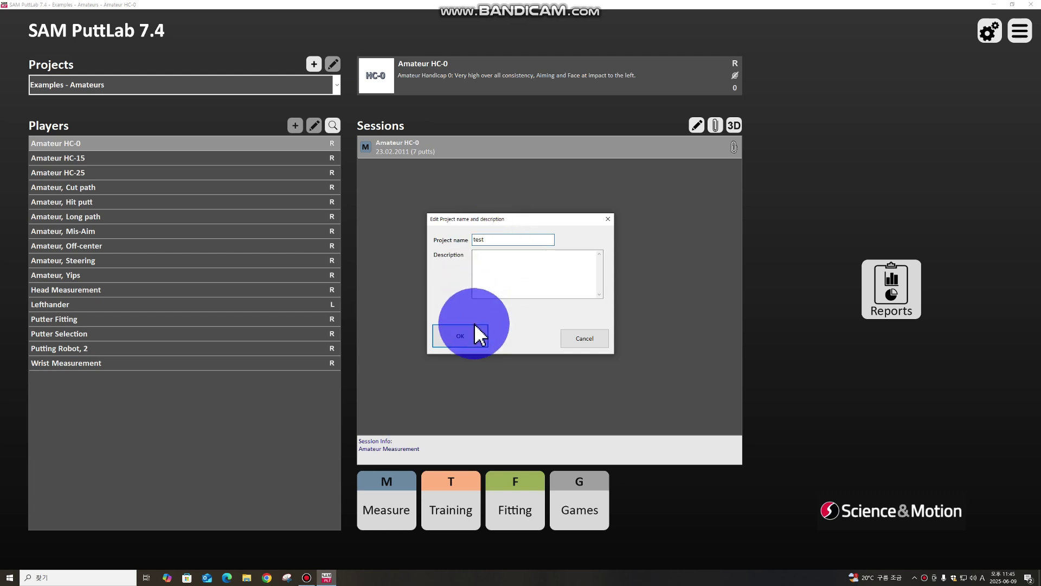
pyautogui.click(471, 336)
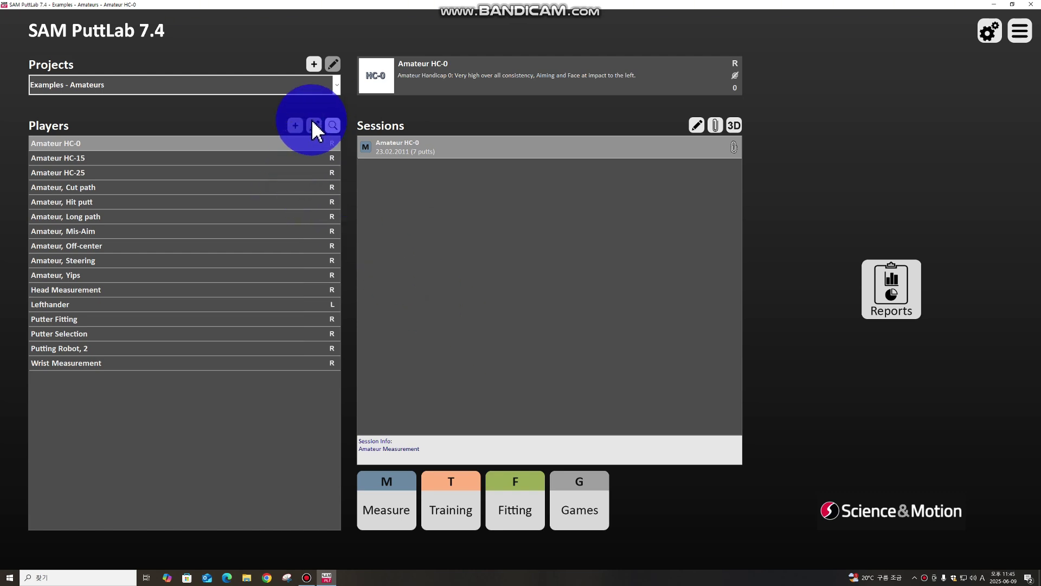
pyautogui.click(336, 86)
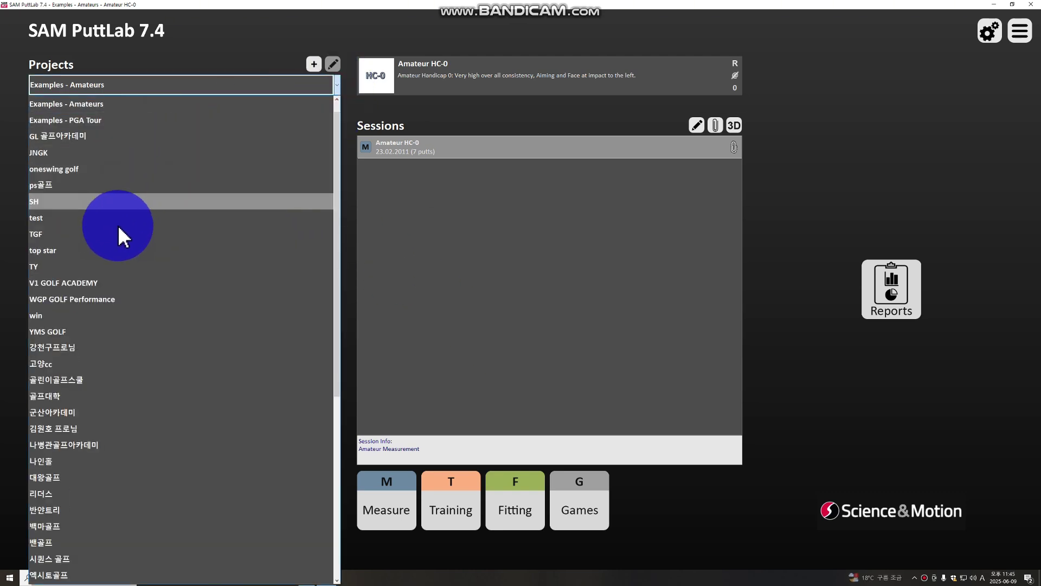
pyautogui.click(100, 216)
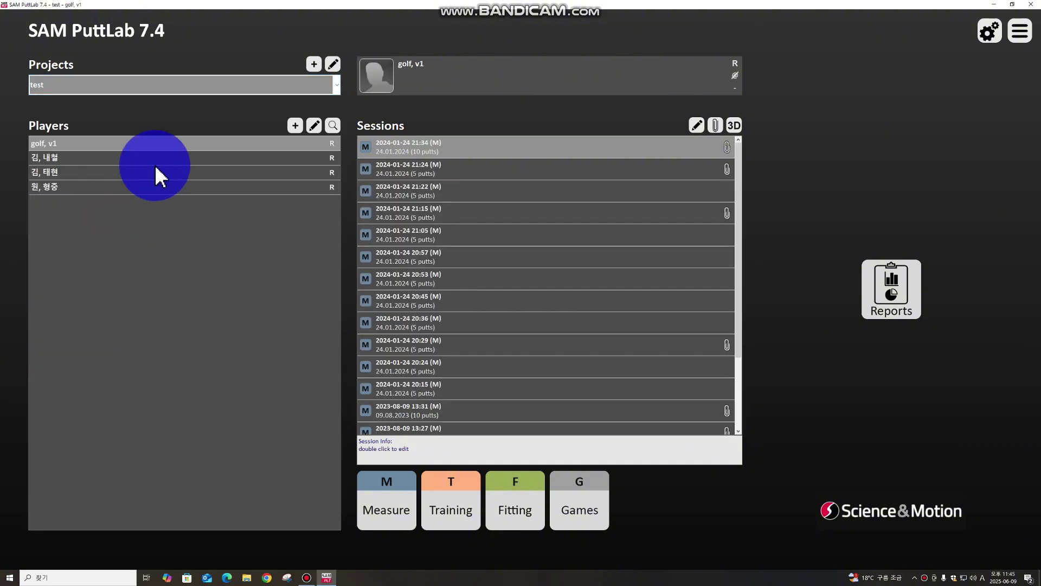
# - Create a new project named test1
pyautogui.click(314, 64)
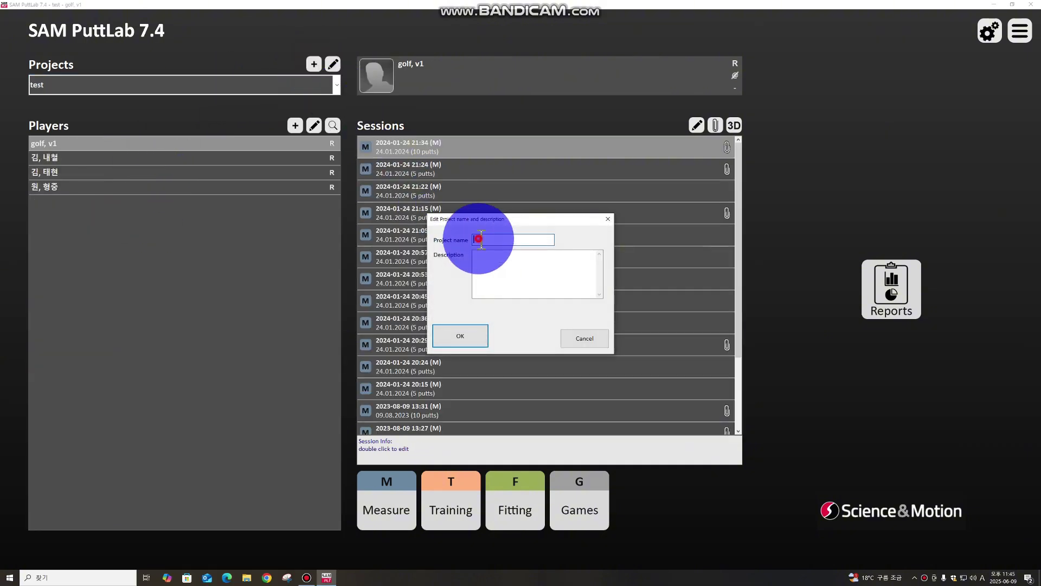
pyautogui.write('test')
pyautogui.click(481, 239)
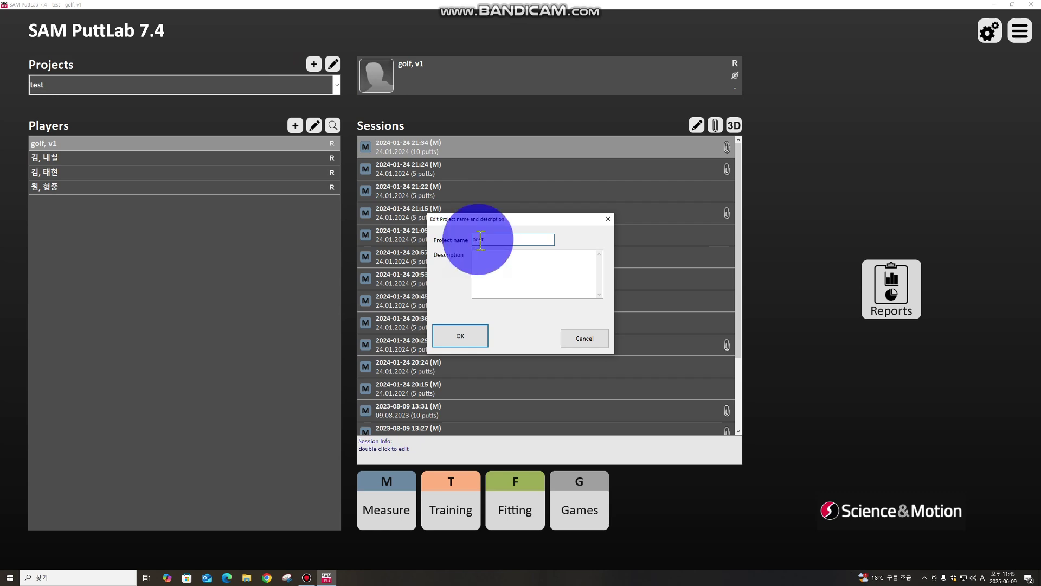
pyautogui.write('1')
pyautogui.click(477, 337)
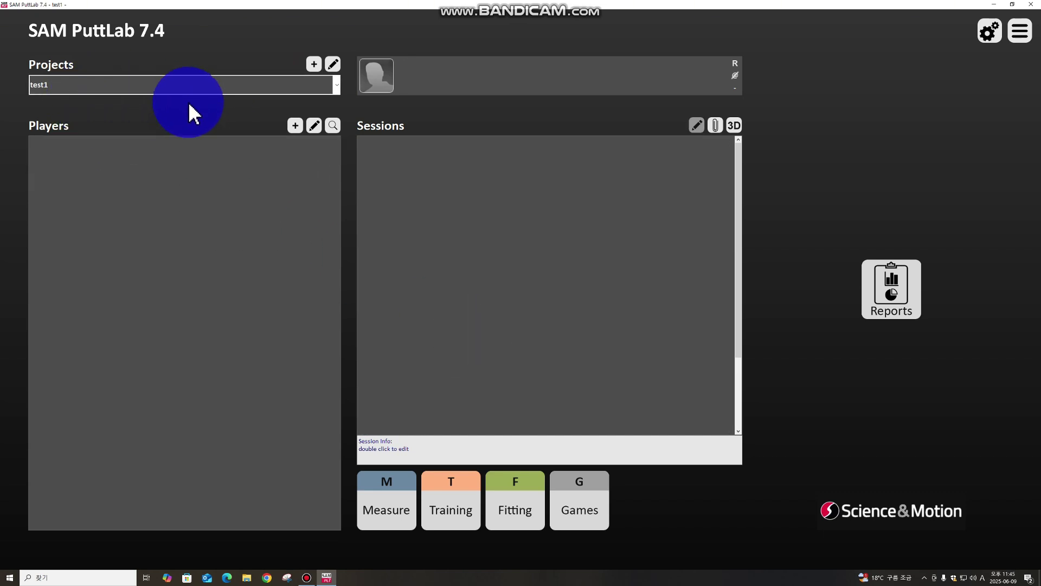
# - Add a player to the test1 project with first name v1 and last name golf
pyautogui.click(294, 128)
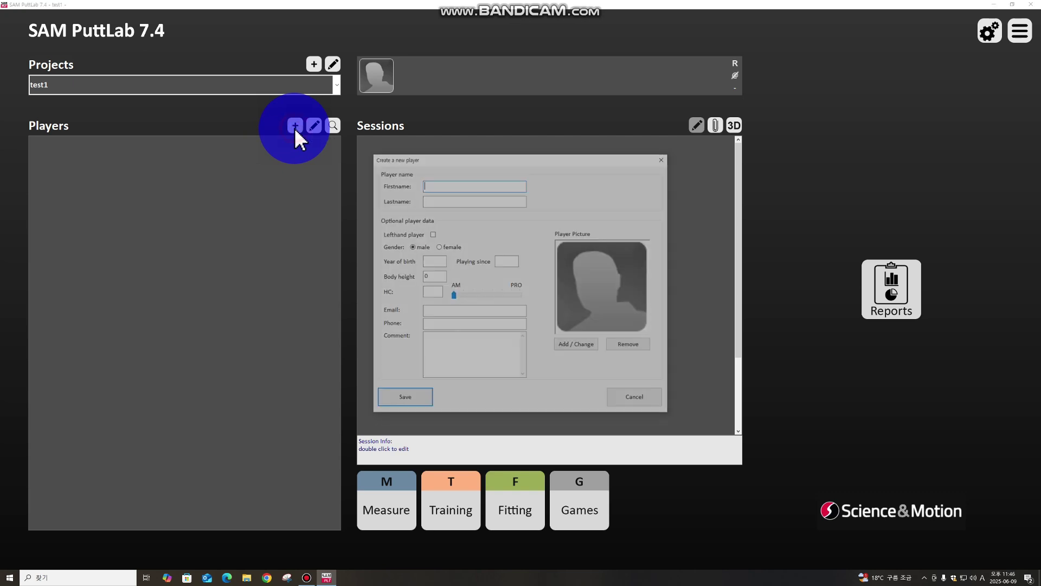
pyautogui.click(441, 186)
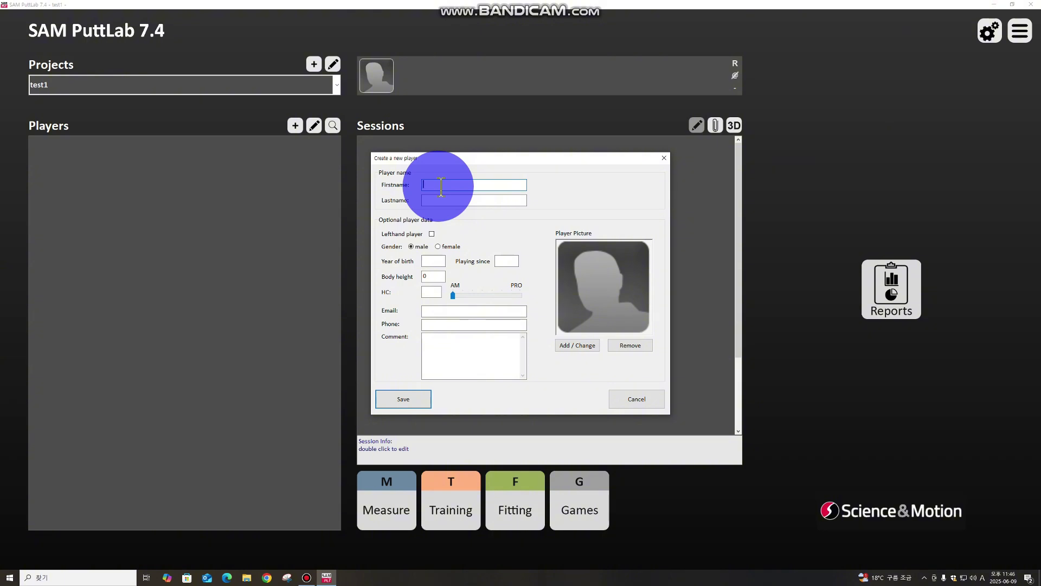
pyautogui.write('v1')
pyautogui.click(430, 201)
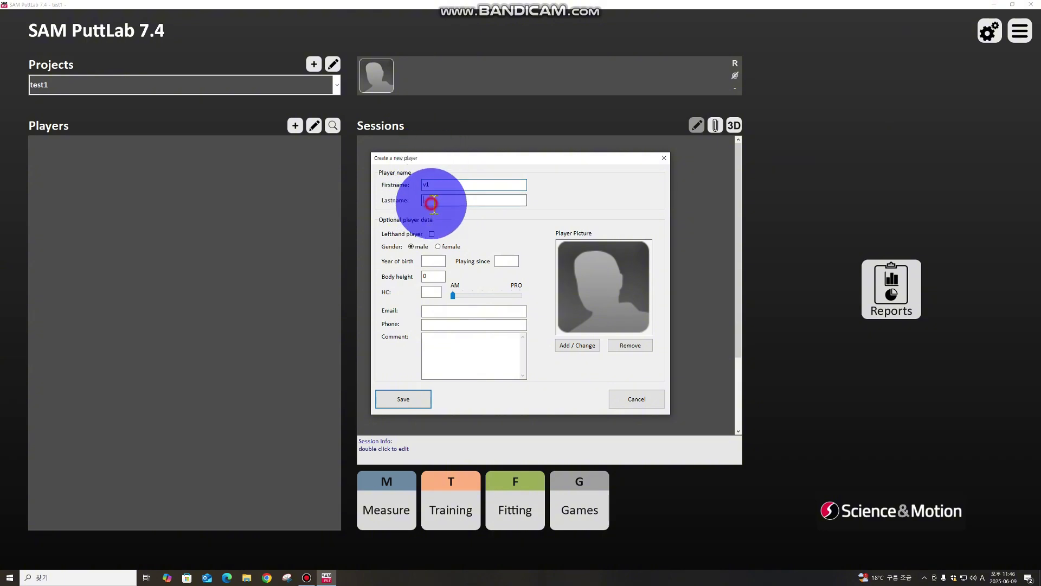
pyautogui.write('g')
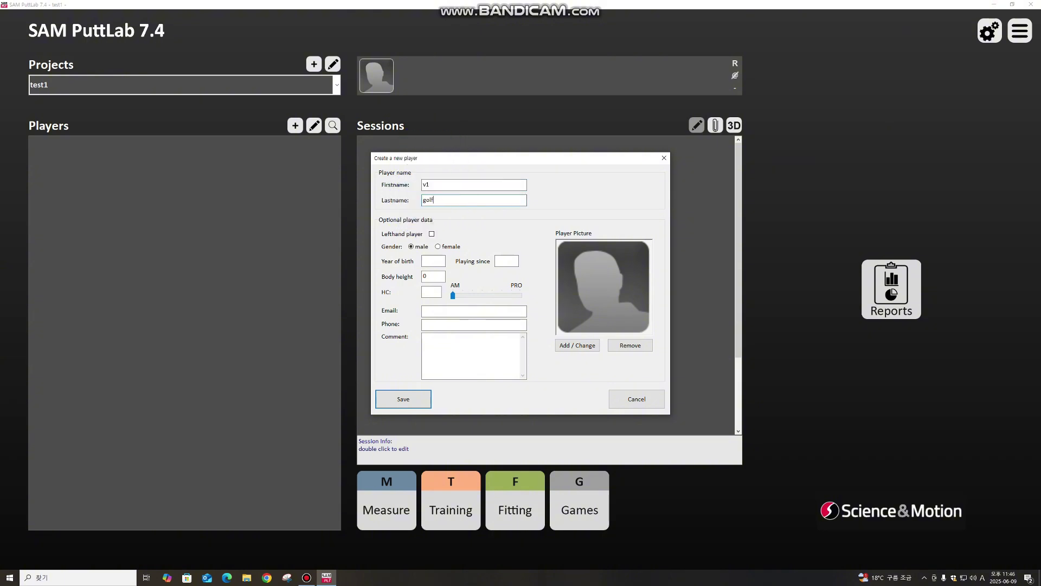
pyautogui.write('olf')
pyautogui.click(411, 403)
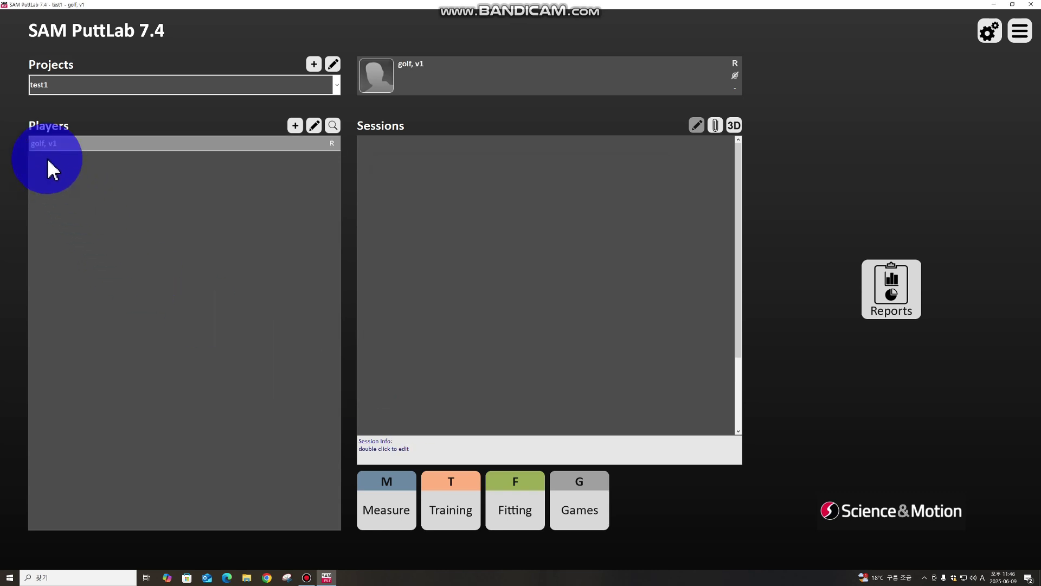
# - Add a second player to the test1 project, entering the player's first and last name in Korean
pyautogui.click(297, 125)
pyautogui.click(436, 184)
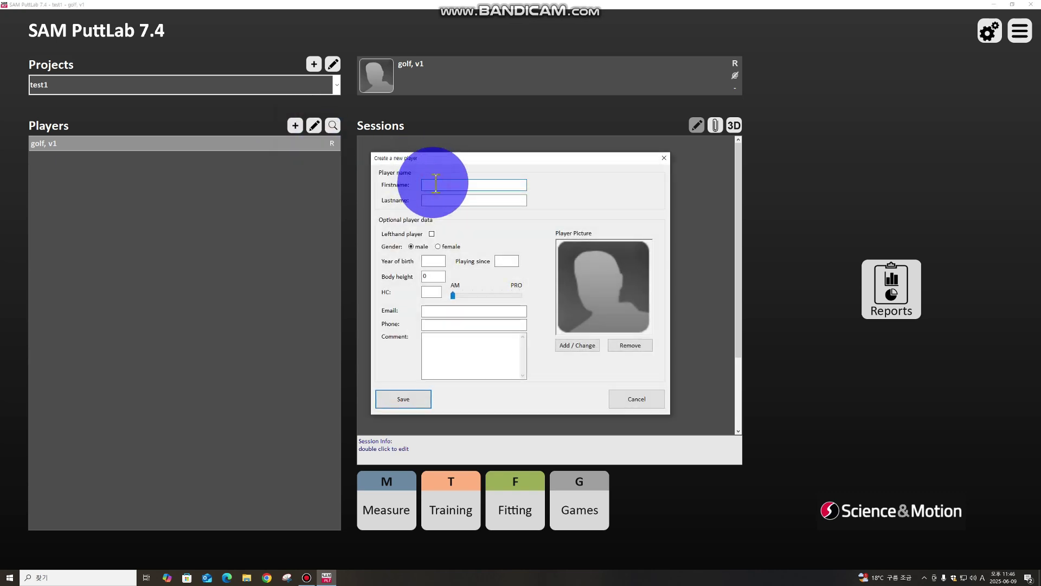
pyautogui.write('r')
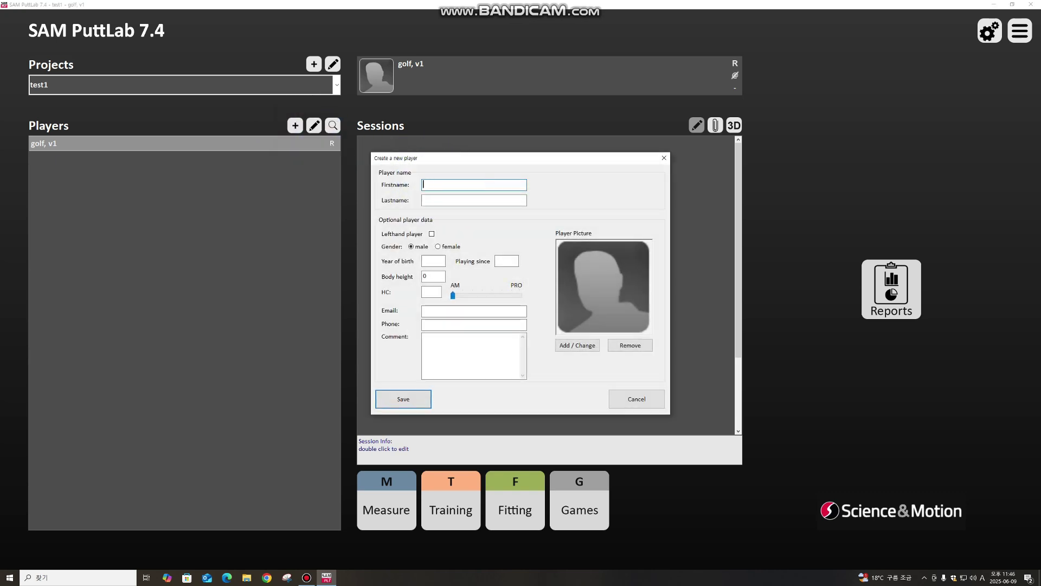
pyautogui.write('ㄹㄹ')
pyautogui.click(432, 201)
pyautogui.write('홍')
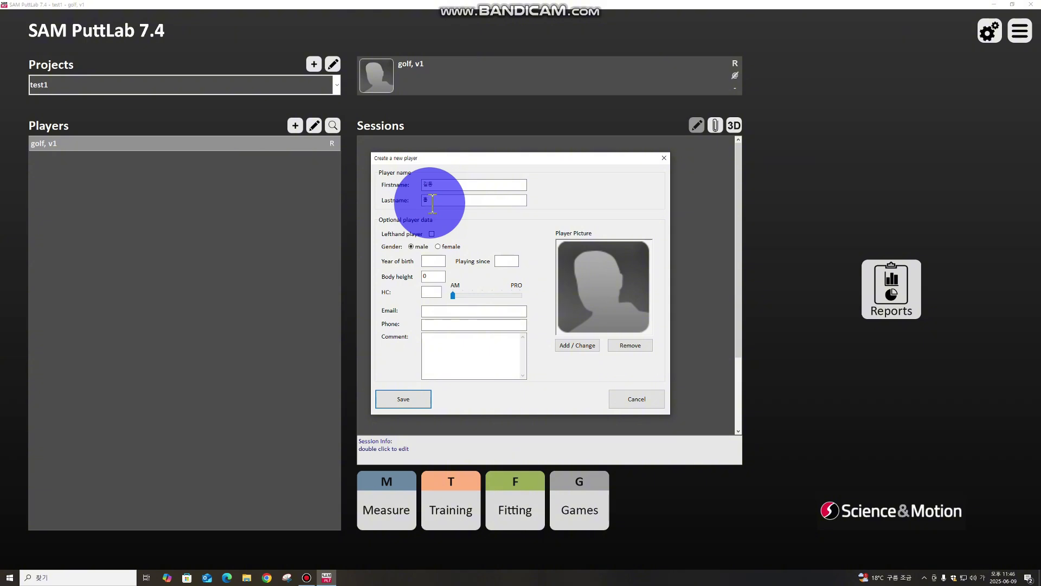
pyautogui.click(408, 400)
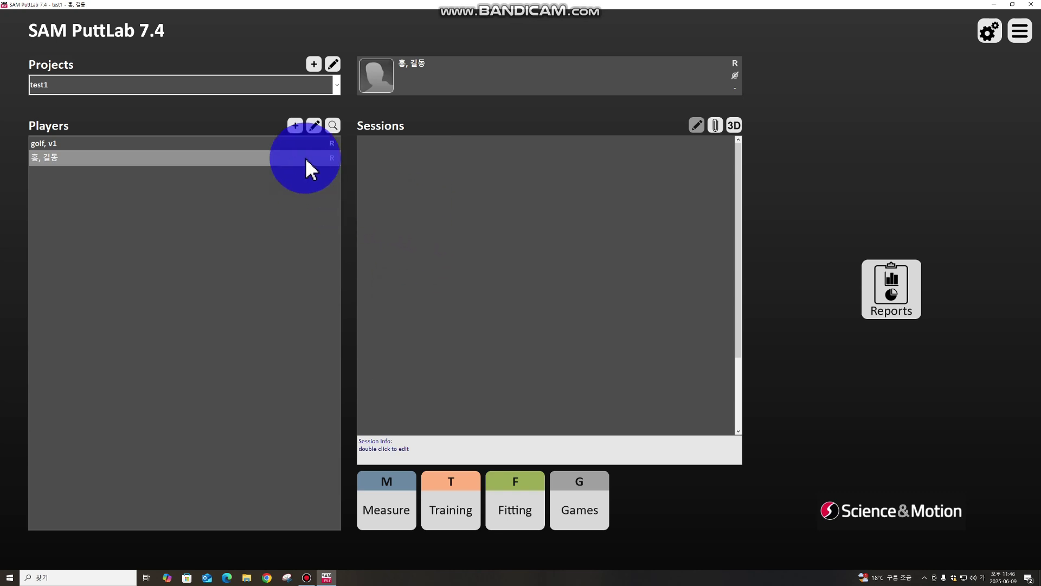
# - Switch to the test project and look through the recorded sessions of the player golf, v1
pyautogui.click(338, 86)
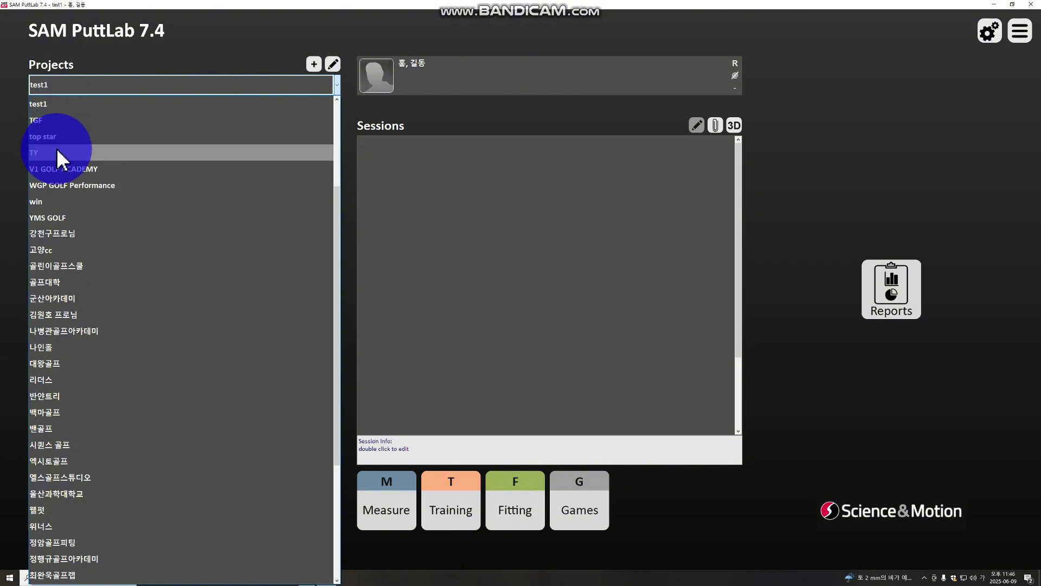
pyautogui.scroll(3, 55, 162)
pyautogui.click(48, 233)
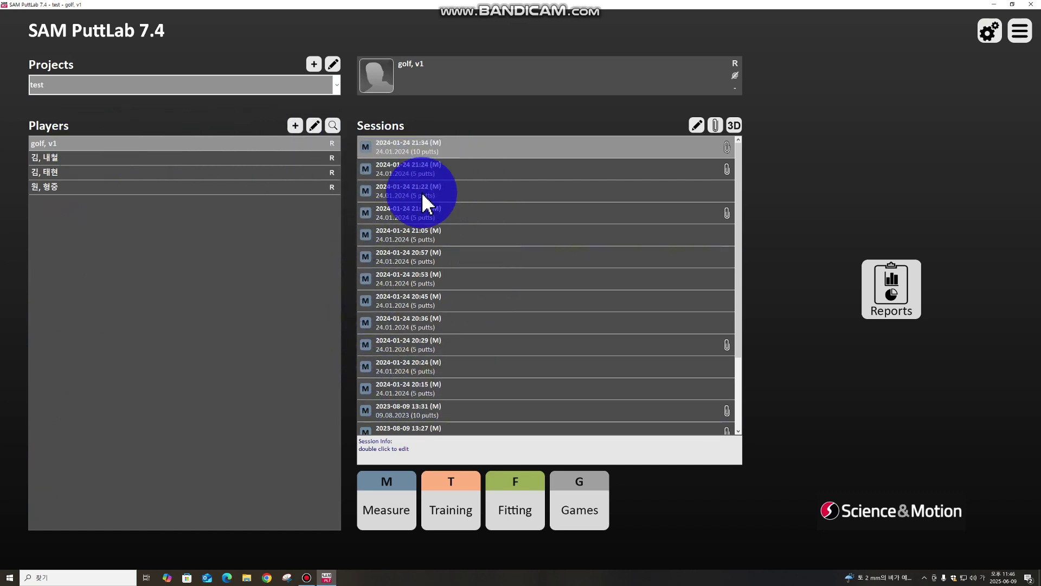
pyautogui.moveTo(426, 171); pyautogui.dragTo(414, 412)
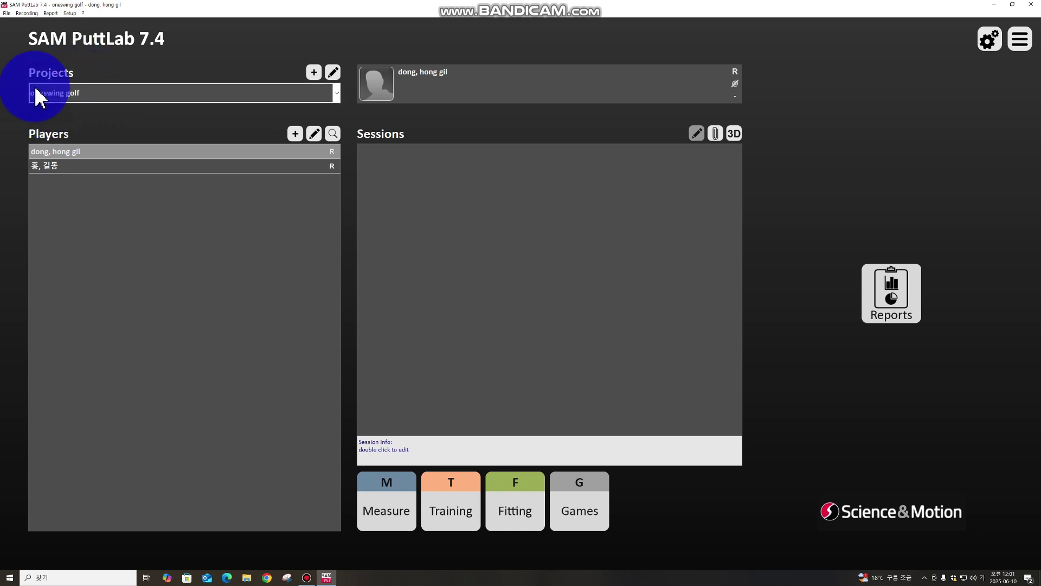
# - Delete the player with the Korean name from the oneswing golf project
pyautogui.click(57, 166)
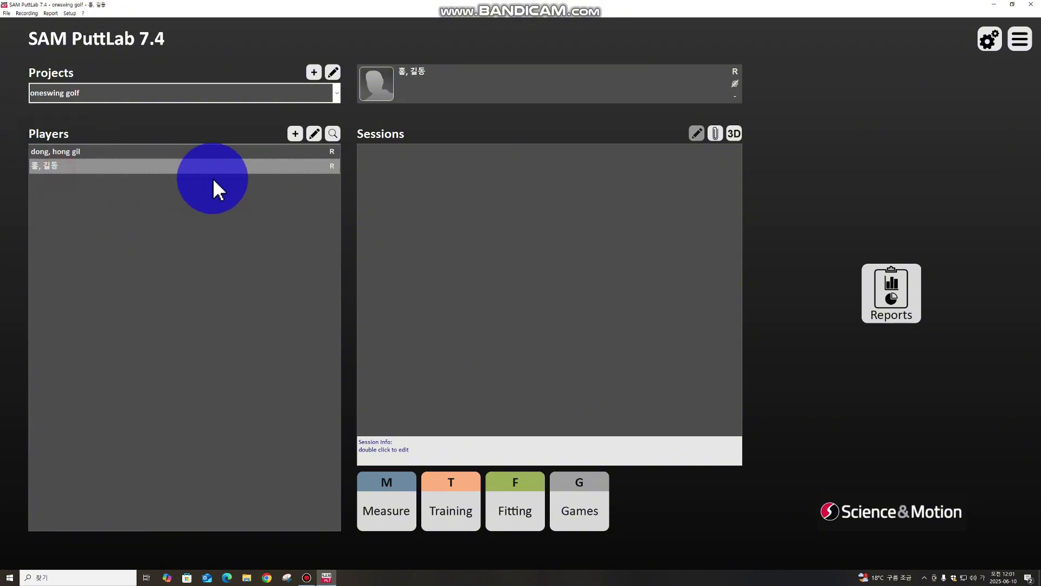
pyautogui.click(316, 135)
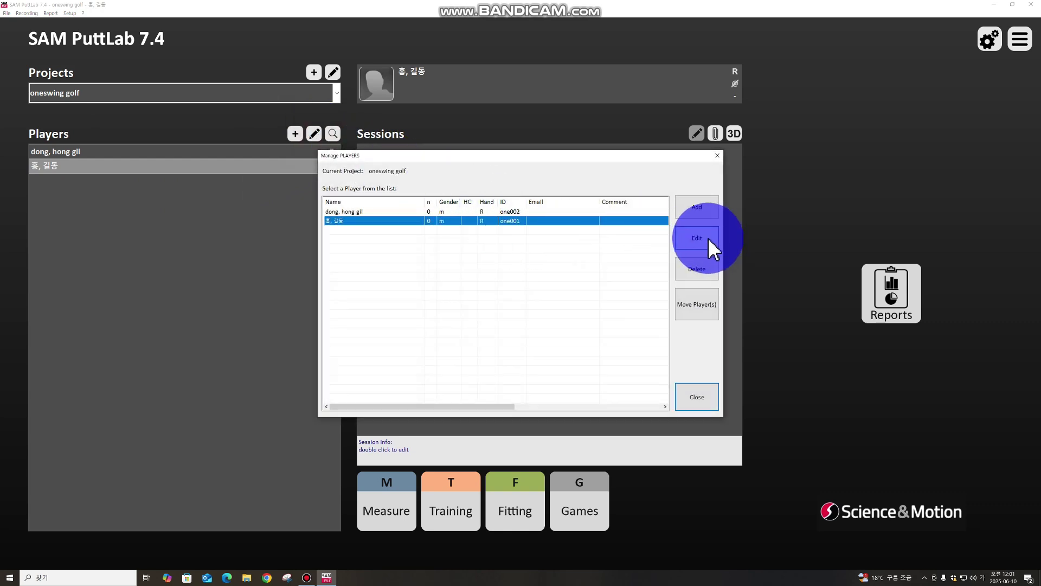
pyautogui.click(703, 271)
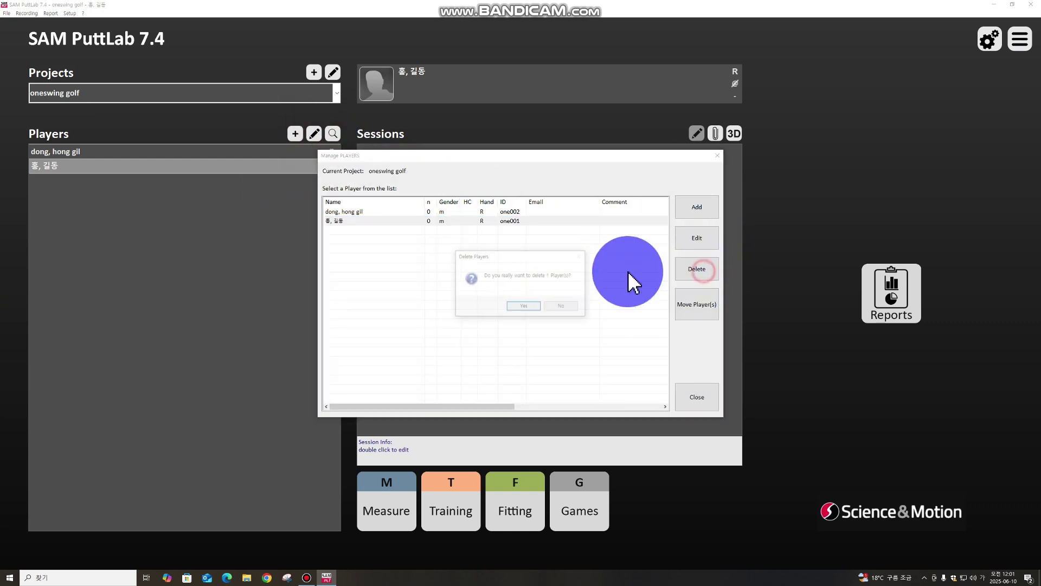
pyautogui.click(526, 305)
pyautogui.click(480, 353)
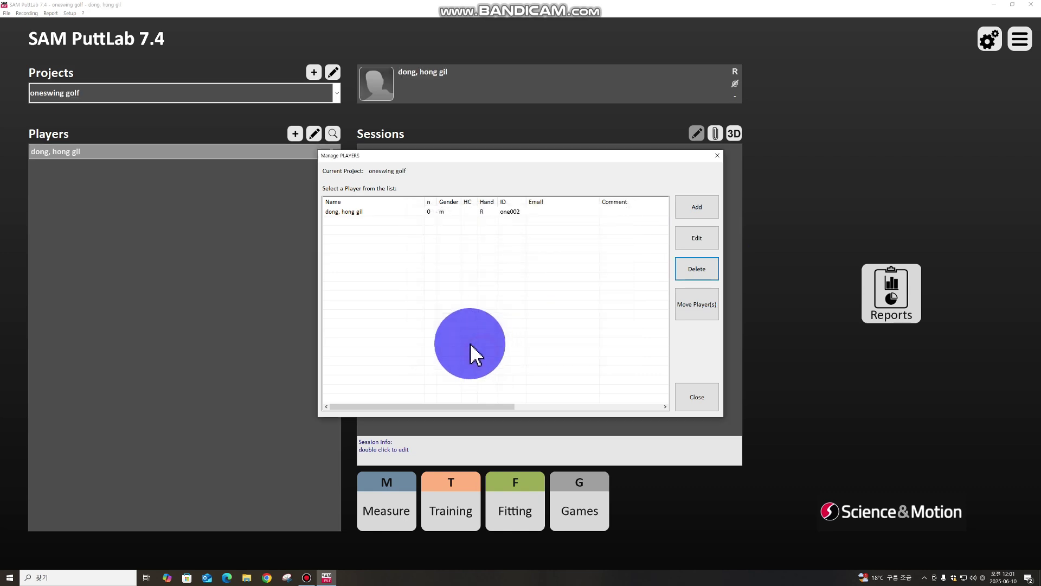
# - Delete the remaining player from the oneswing golf project and close the player management
pyautogui.click(342, 216)
pyautogui.click(705, 274)
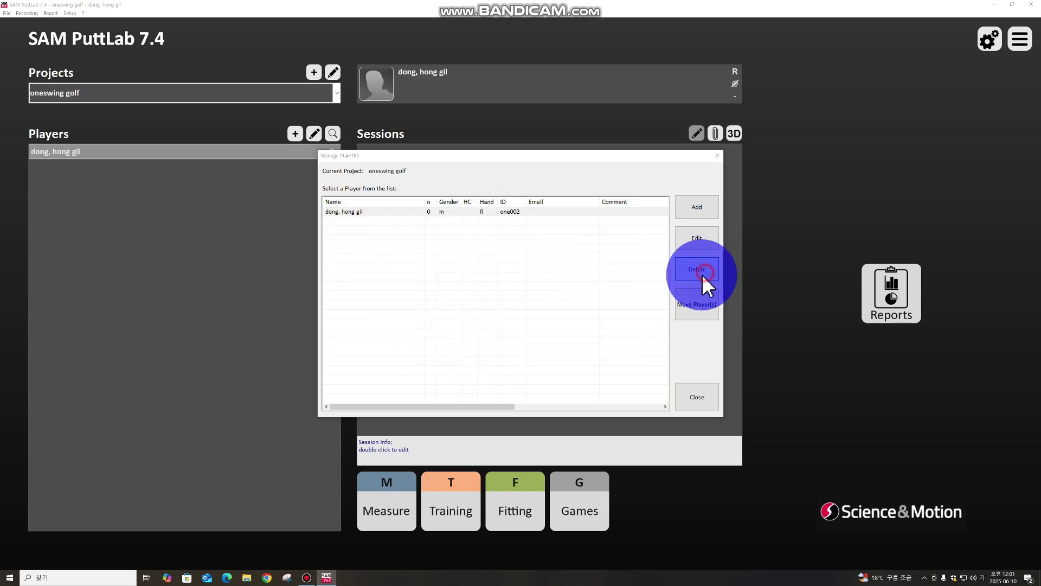
pyautogui.click(524, 305)
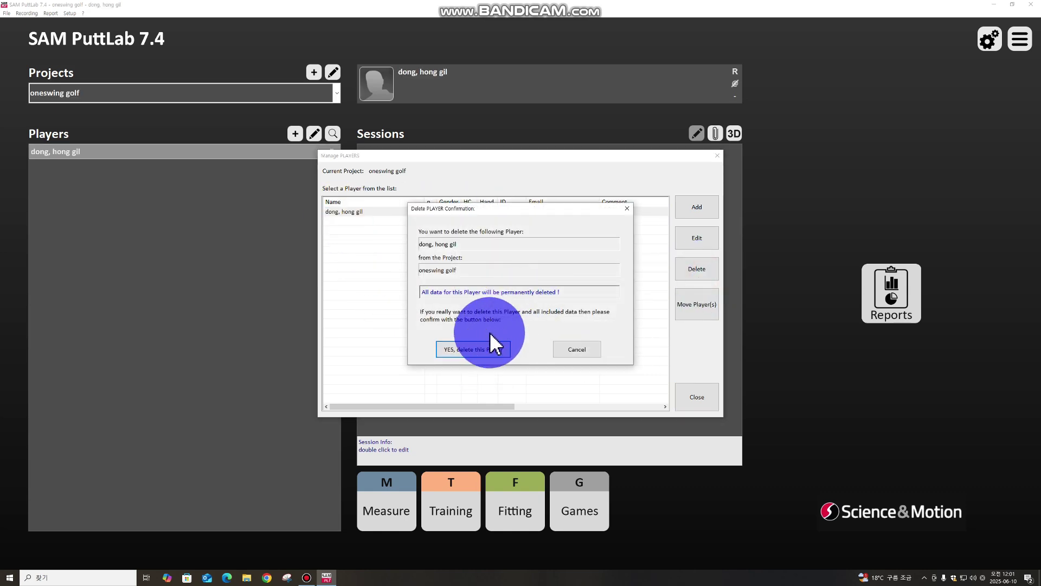
pyautogui.click(489, 351)
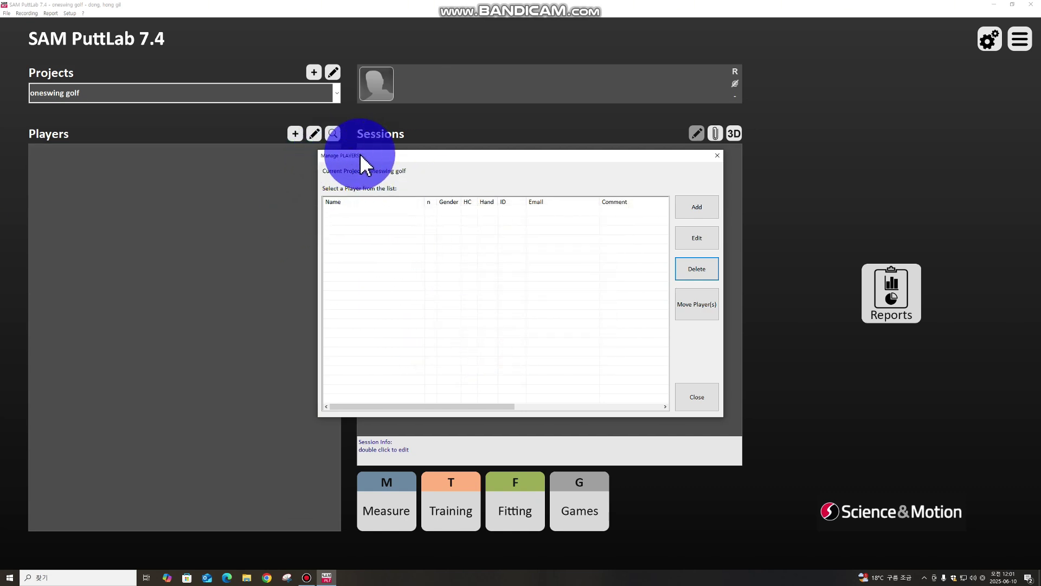
pyautogui.click(719, 155)
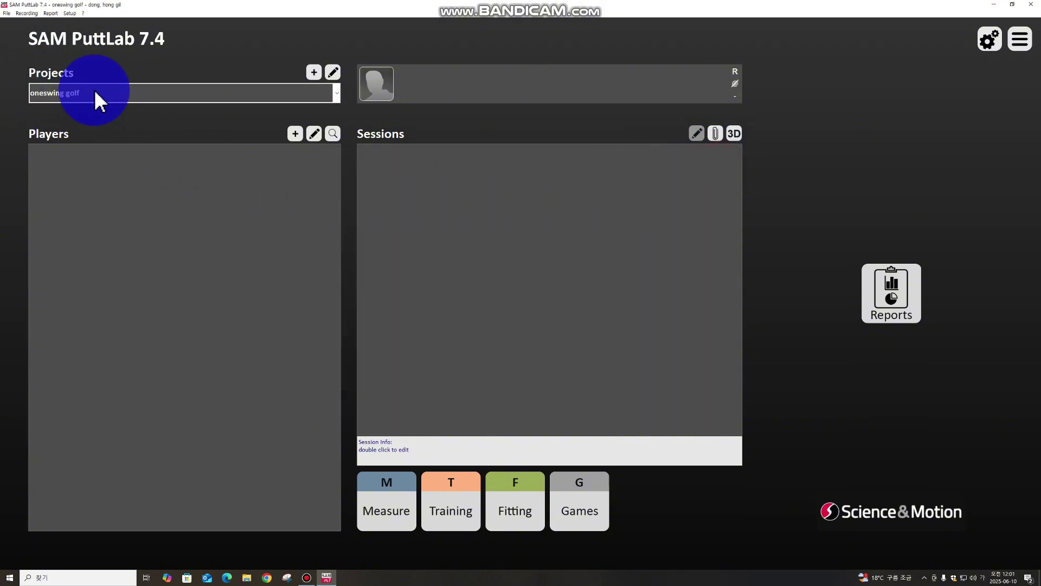
# - Delete the oneswing golf project and close the project management
pyautogui.click(336, 73)
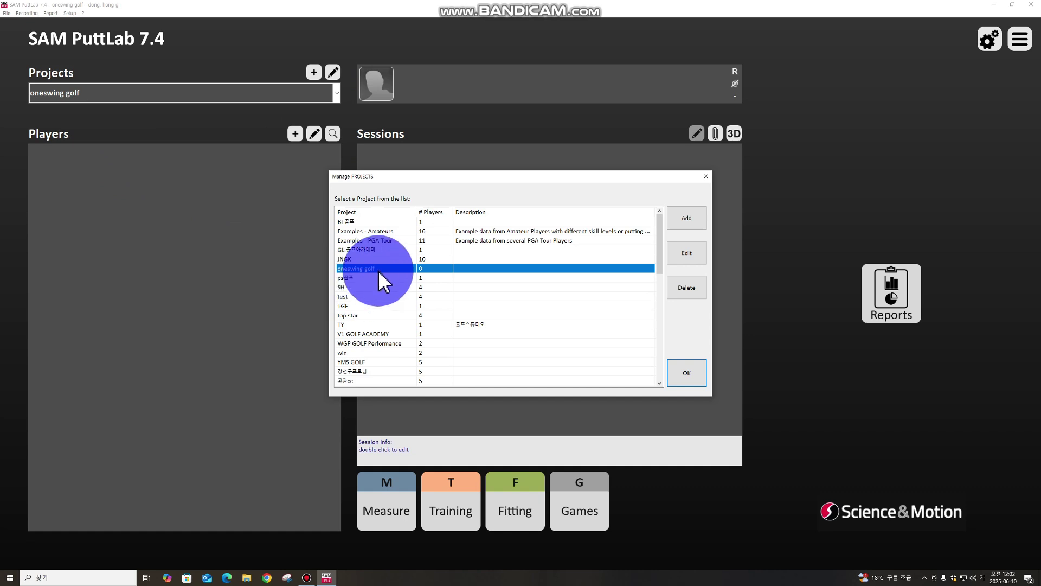
pyautogui.click(687, 288)
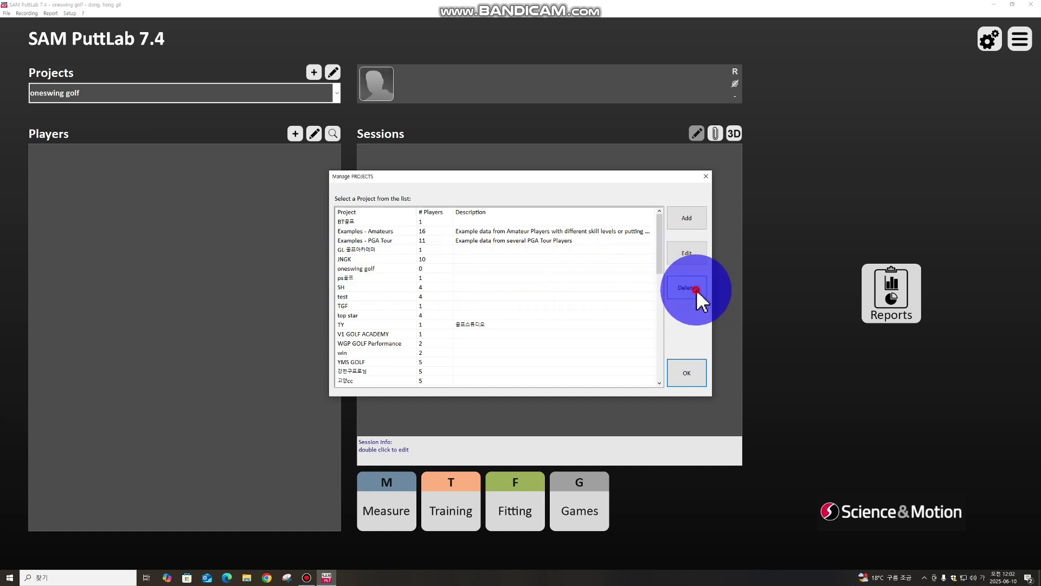
pyautogui.click(548, 303)
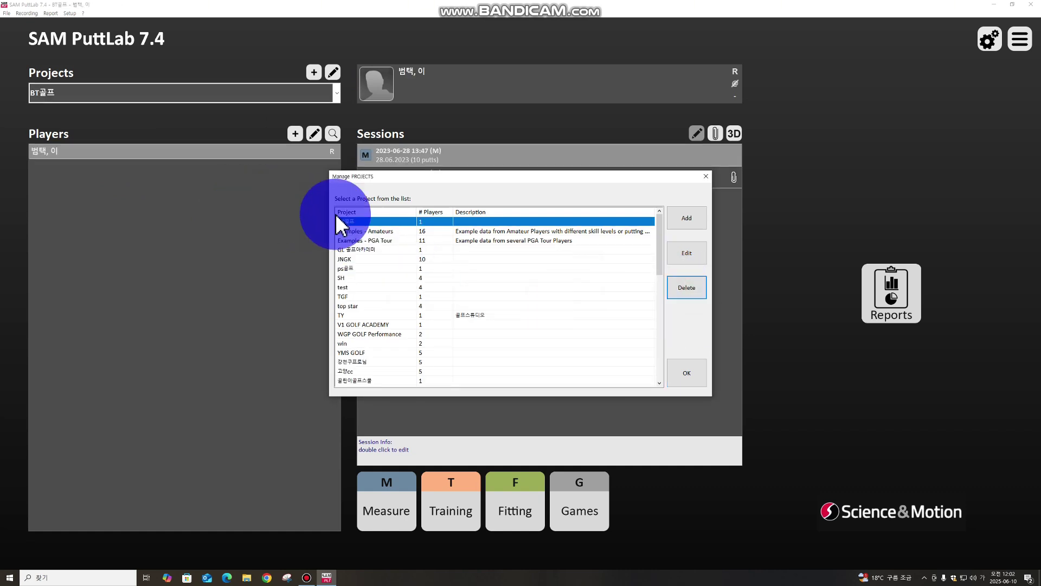
pyautogui.click(706, 176)
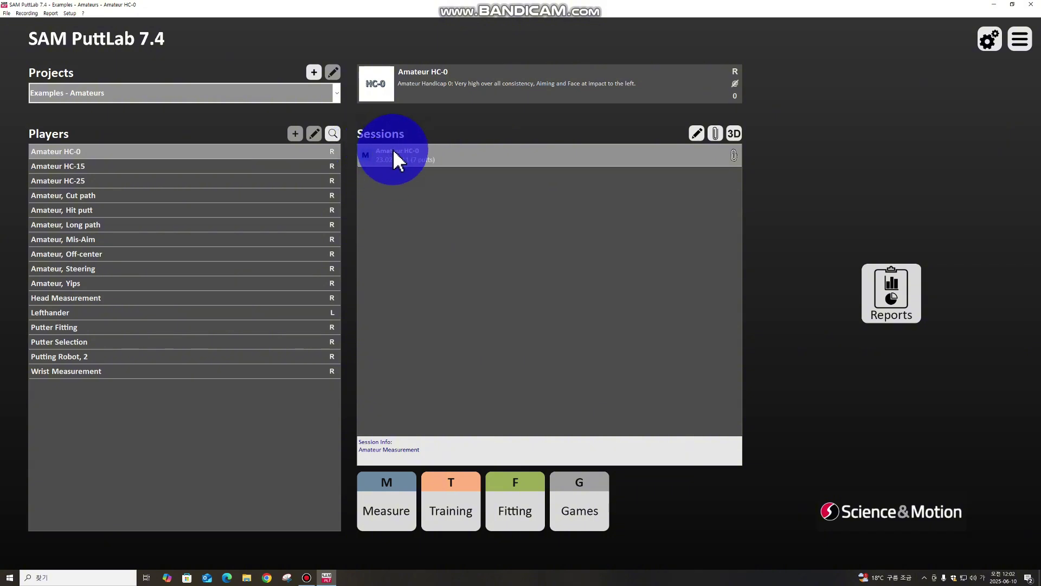
# - Open the Basic Report for the Amateur HC-0 session, review its Face angles, Path-Spot and Launch-Dynamics pages, and close it
pyautogui.click(886, 301)
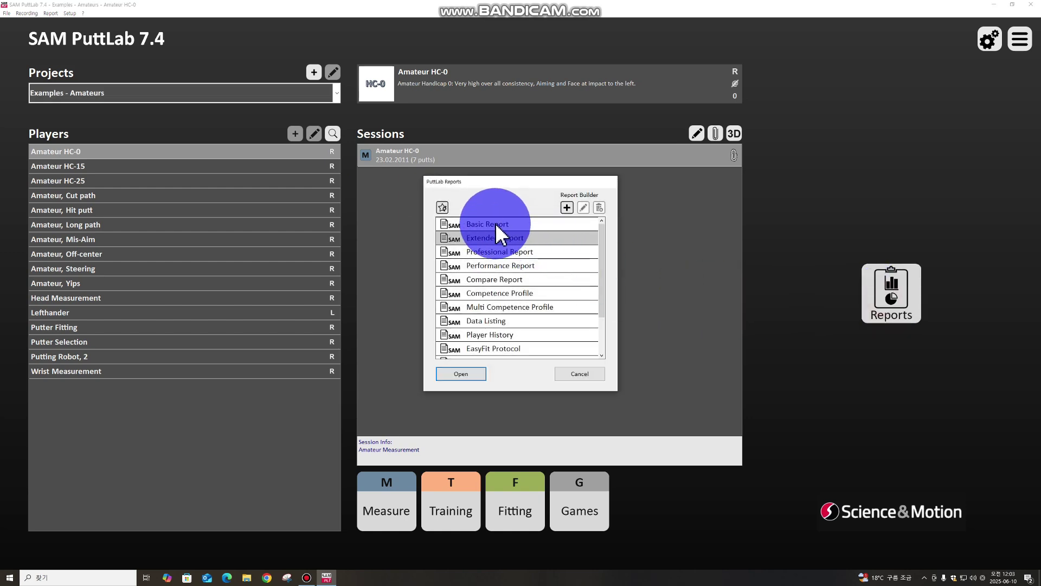
pyautogui.click(496, 224)
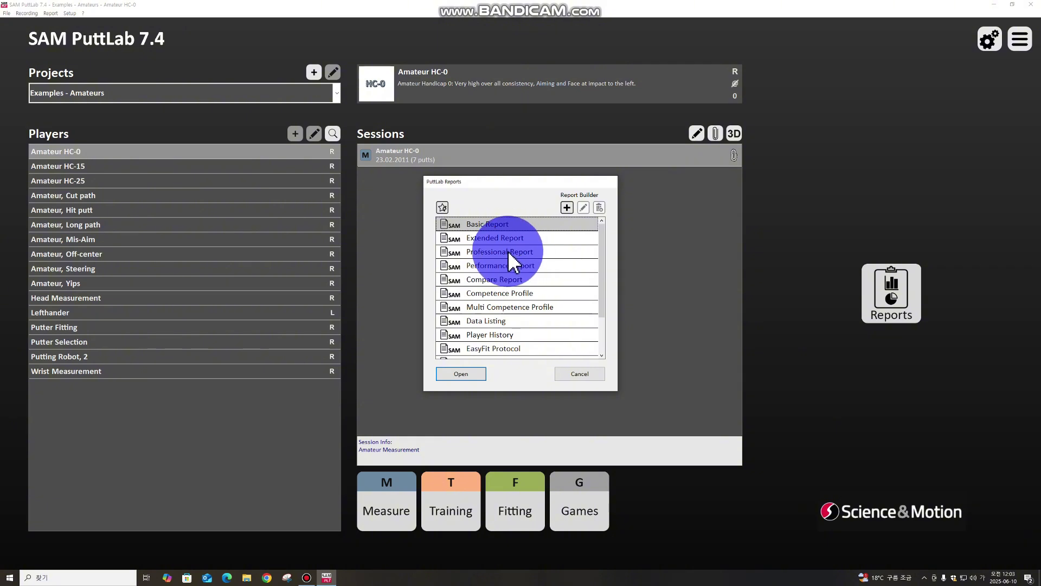
pyautogui.click(461, 376)
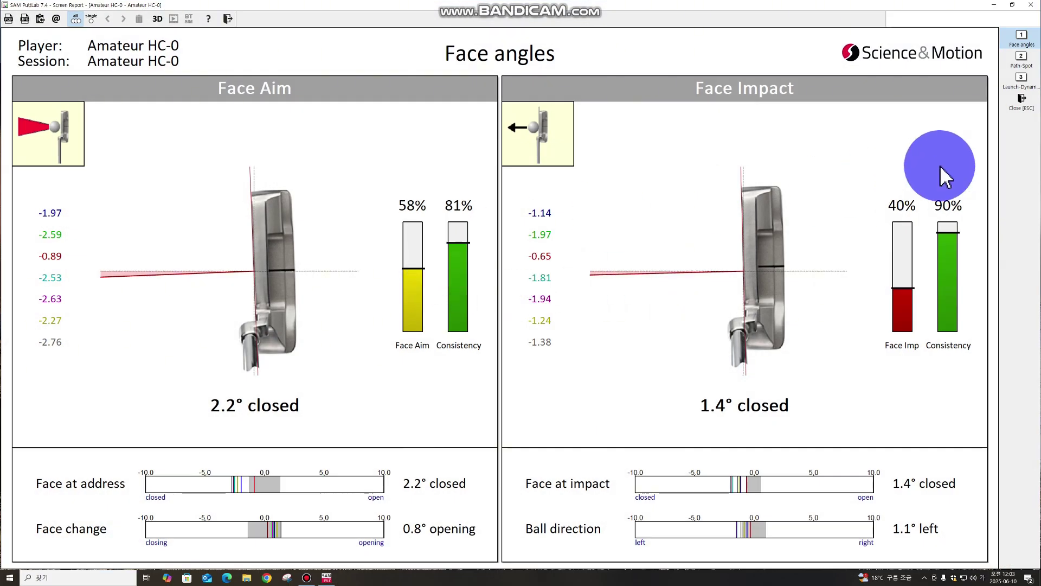
pyautogui.click(1022, 59)
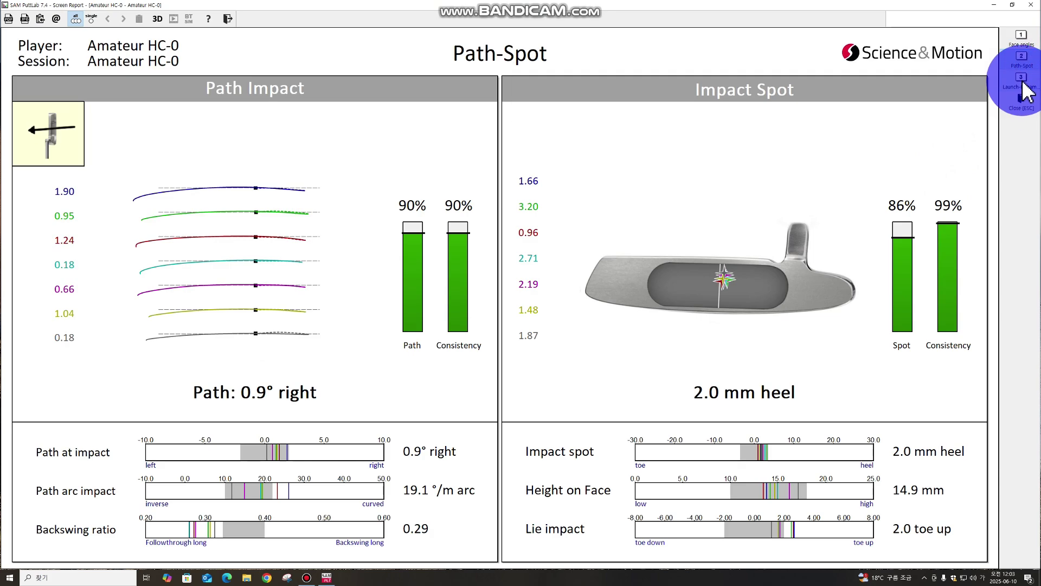
pyautogui.click(1022, 80)
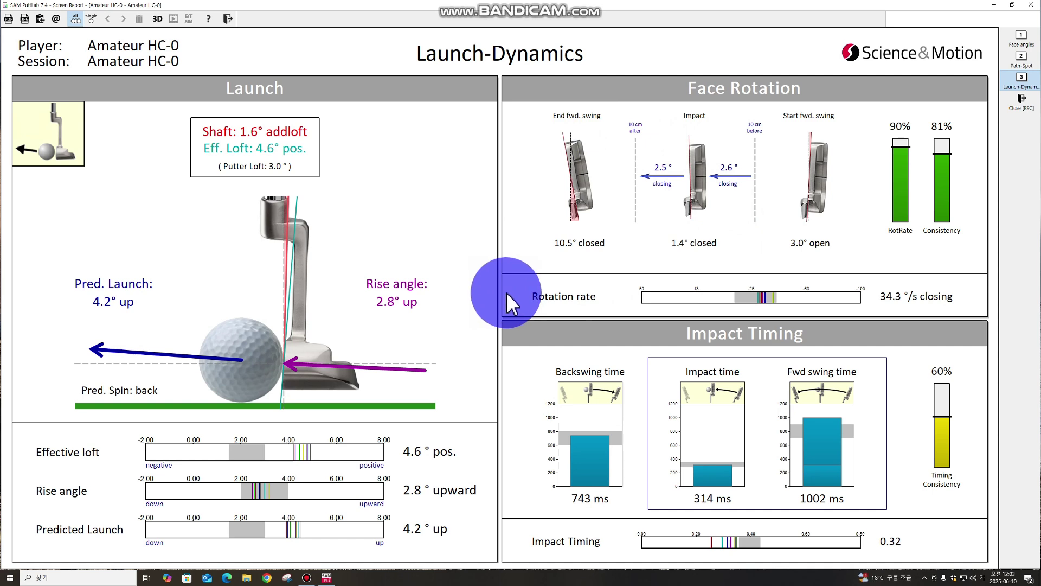
pyautogui.click(1031, 5)
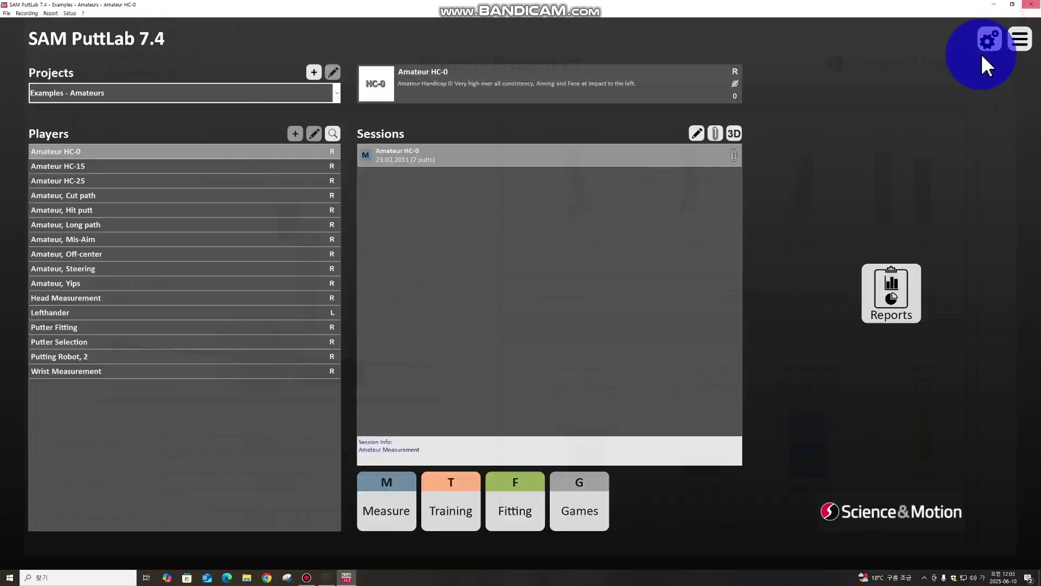
# - Open the Extended Report for the Amateur HC-0 session and review the pages from Summary through Impact Spot
pyautogui.click(892, 294)
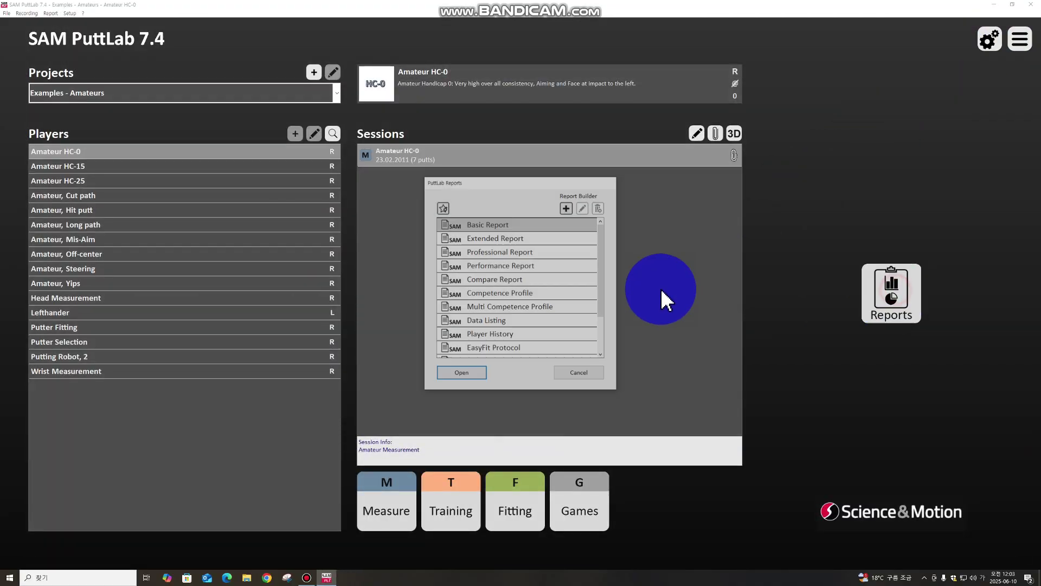
pyautogui.click(486, 236)
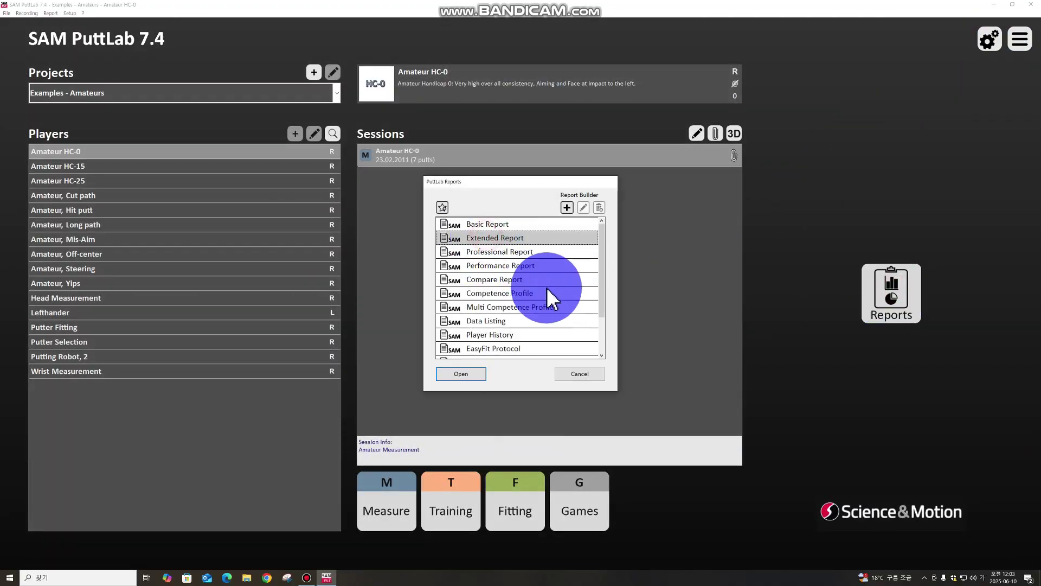
pyautogui.click(461, 374)
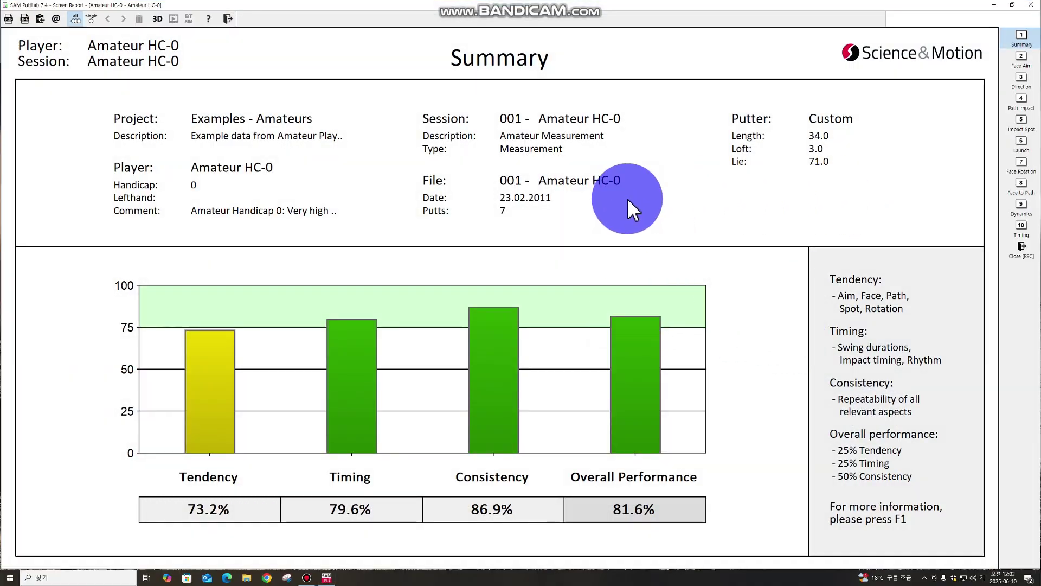
pyautogui.click(1022, 60)
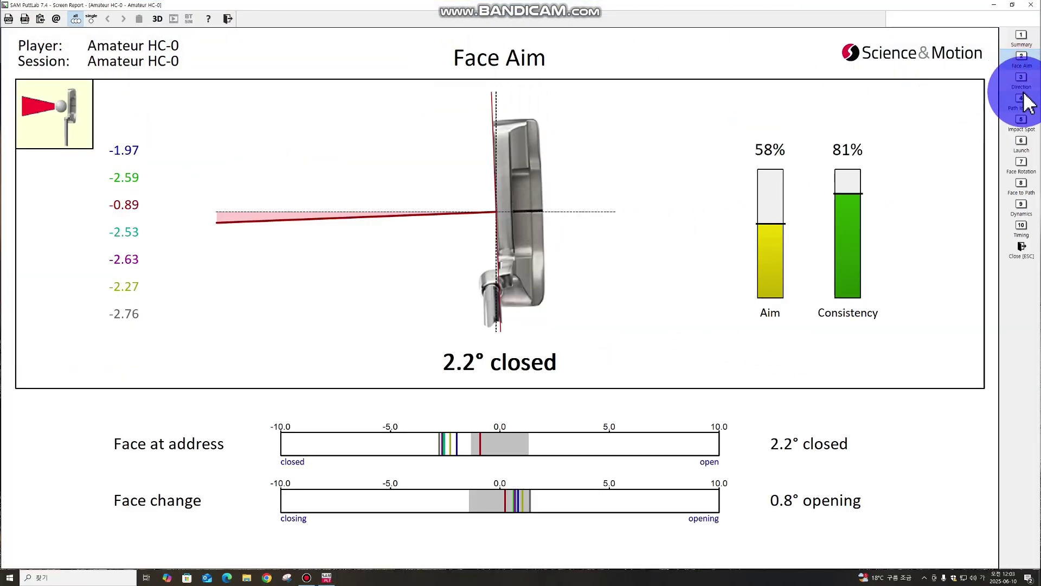
pyautogui.click(1024, 84)
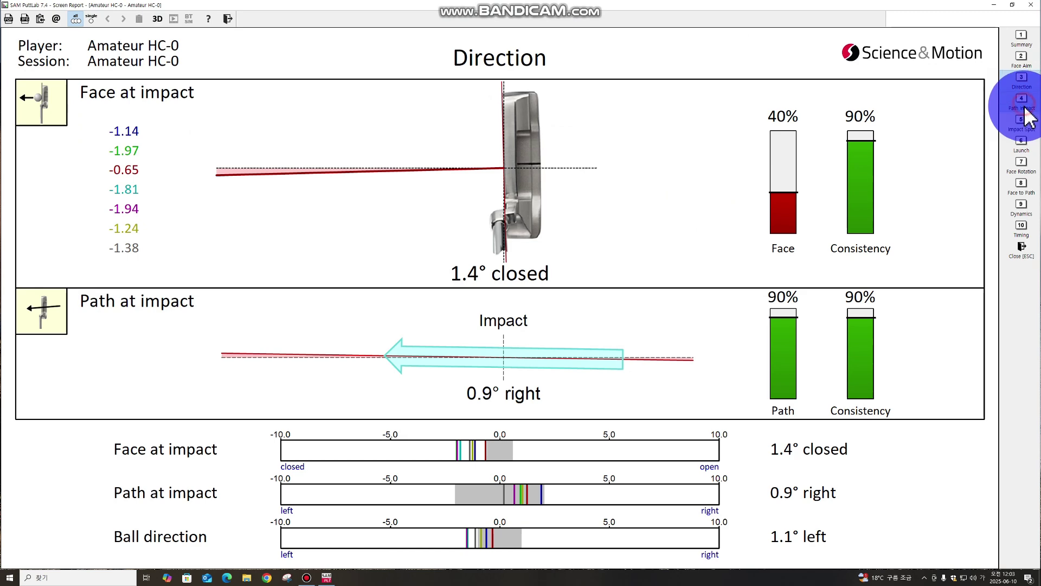
pyautogui.click(1022, 104)
pyautogui.click(1025, 128)
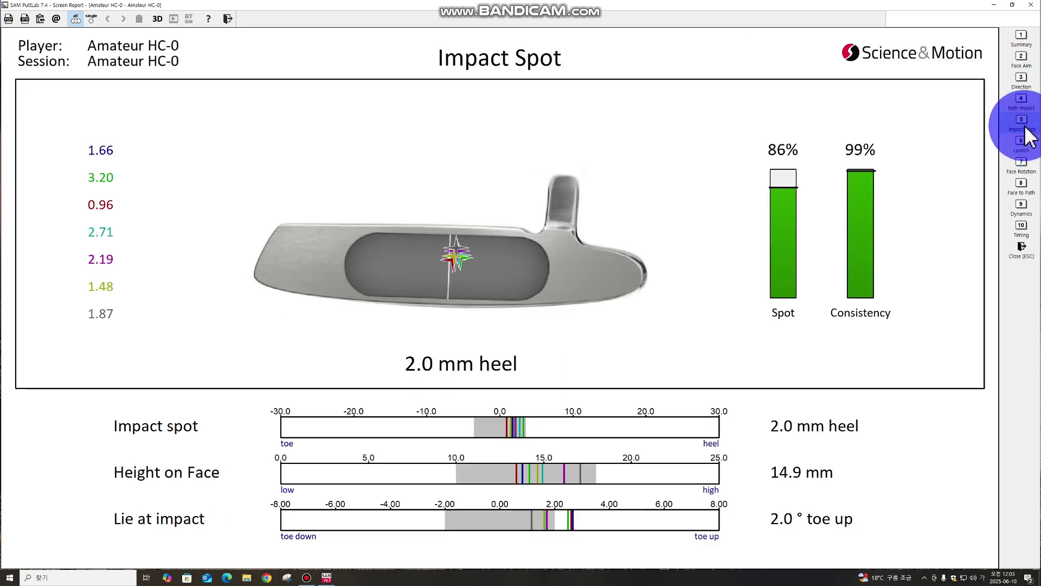
# - Review the Extended Report's Launch, Face Rotation, Face to Path, Dynamics and Timing pages, and close the report
pyautogui.click(1024, 146)
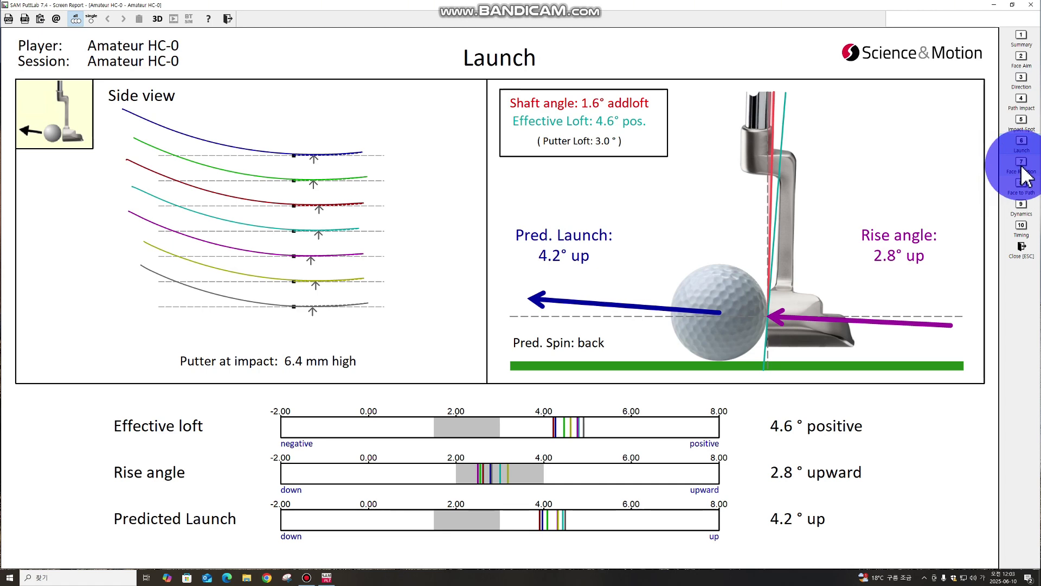
pyautogui.click(1022, 167)
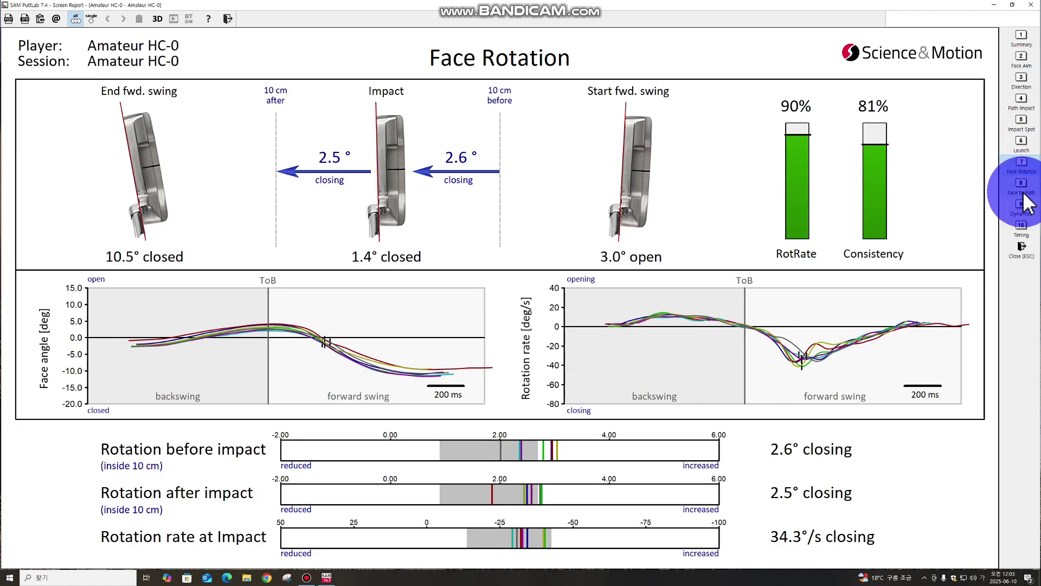
pyautogui.click(1023, 189)
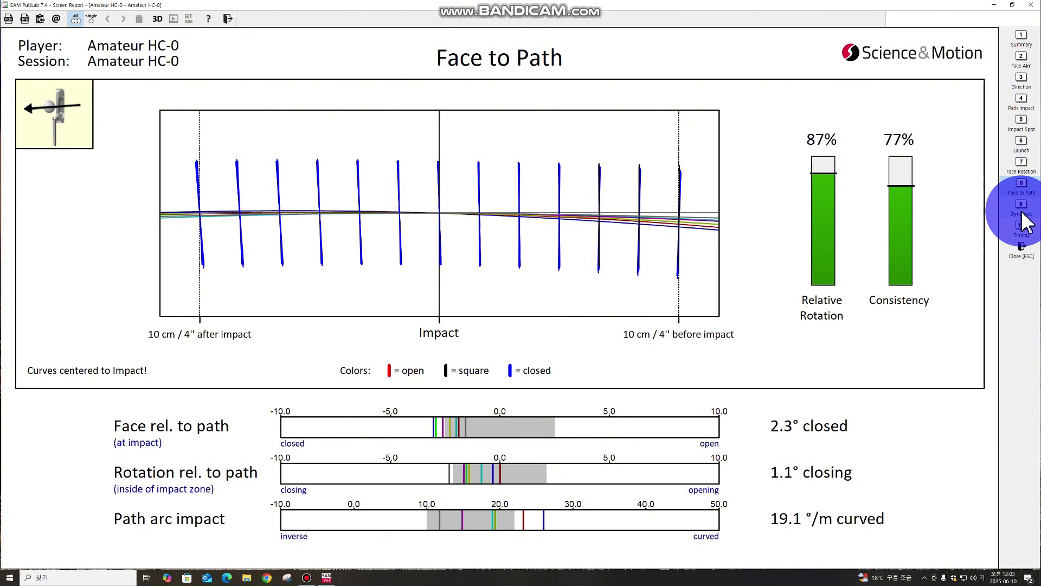
pyautogui.click(1023, 214)
pyautogui.click(1021, 231)
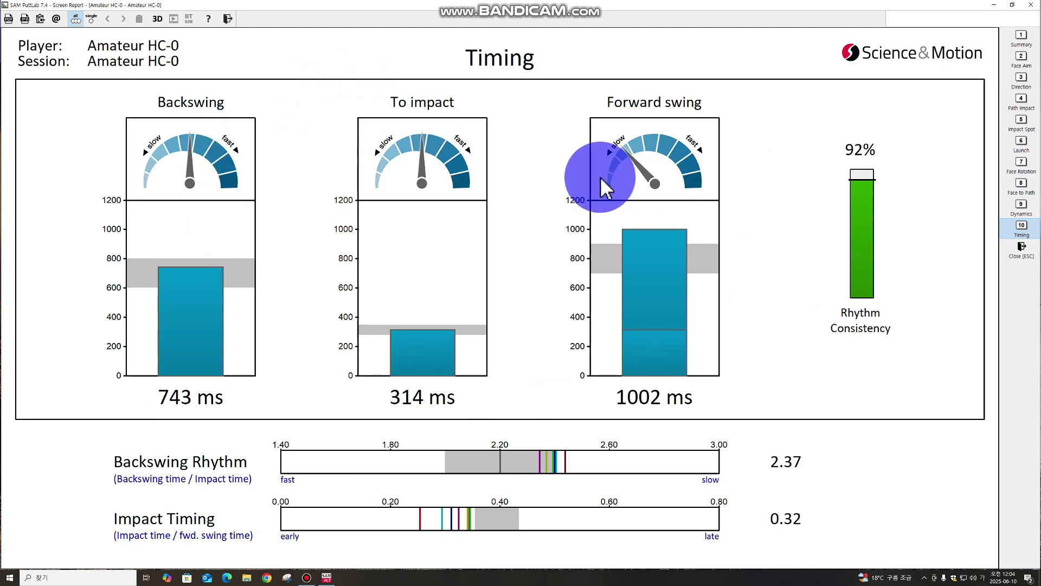
pyautogui.click(1031, 4)
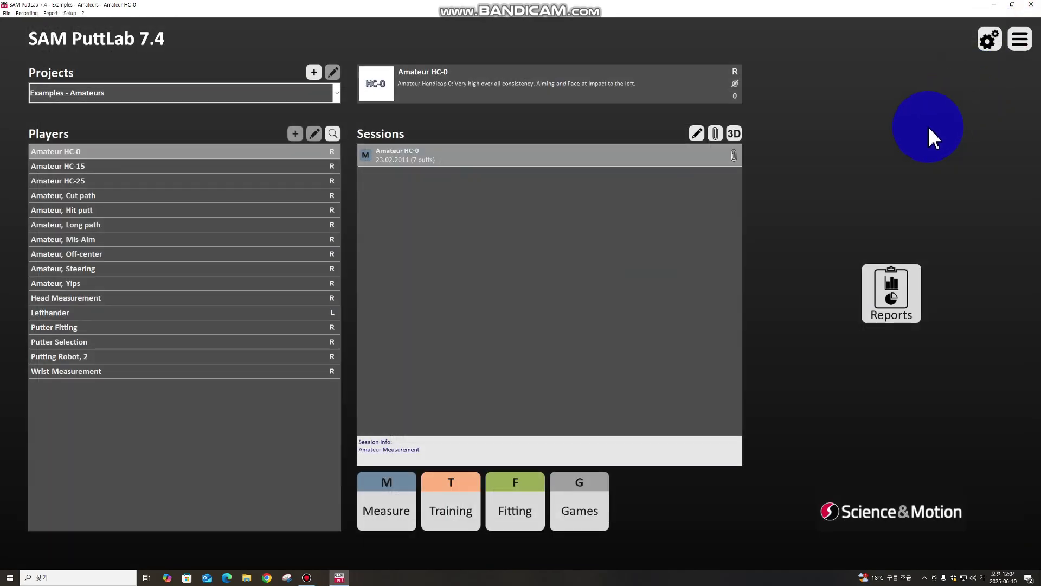
# - Open the Professional Report for the Amateur HC-0 session and review its Aim, Direction, Path&Spot and Rotation pages
pyautogui.click(887, 293)
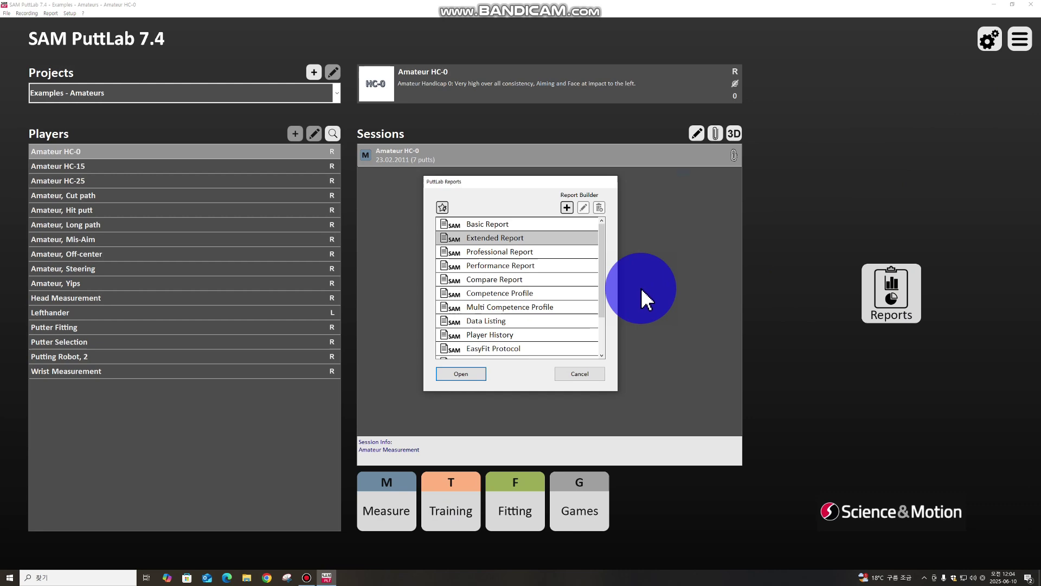
pyautogui.click(503, 252)
pyautogui.click(461, 374)
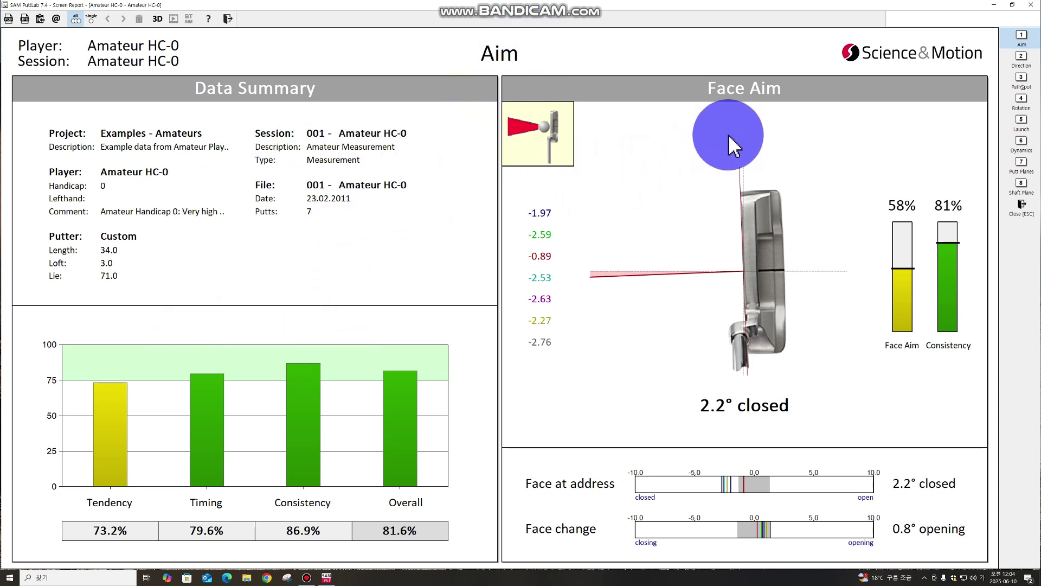
pyautogui.click(1022, 60)
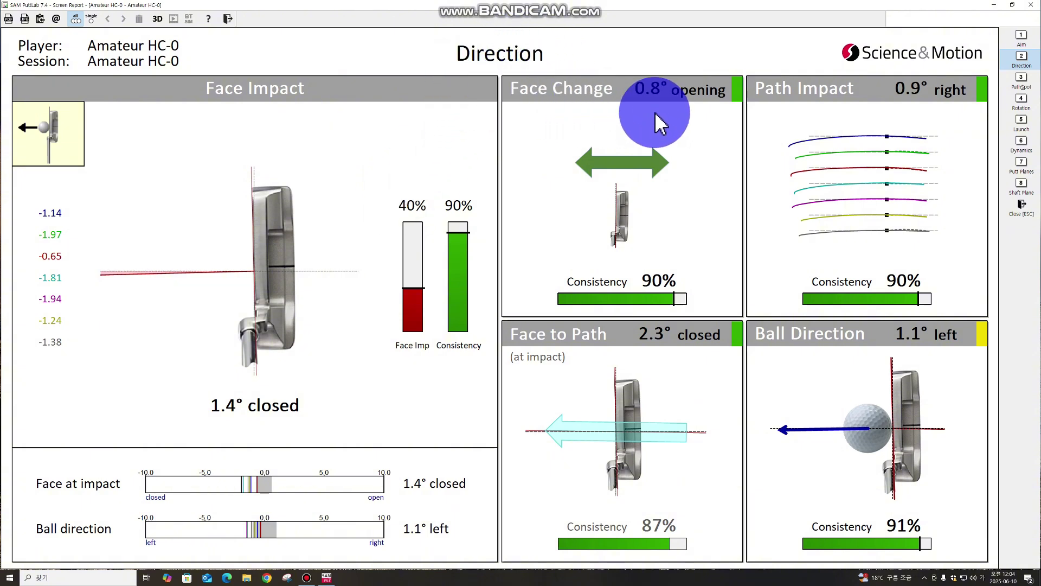
pyautogui.click(1019, 83)
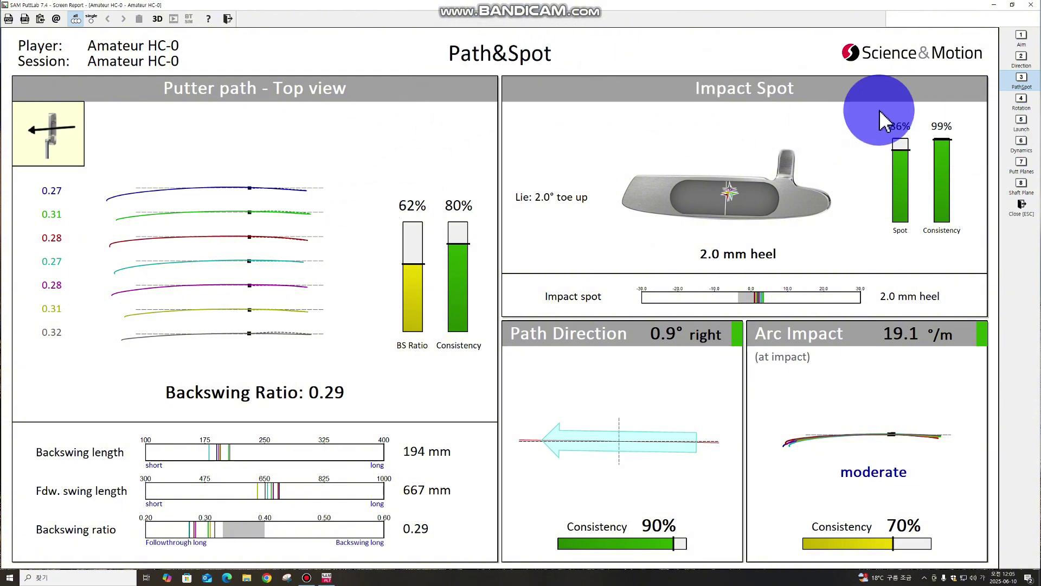
pyautogui.click(1023, 109)
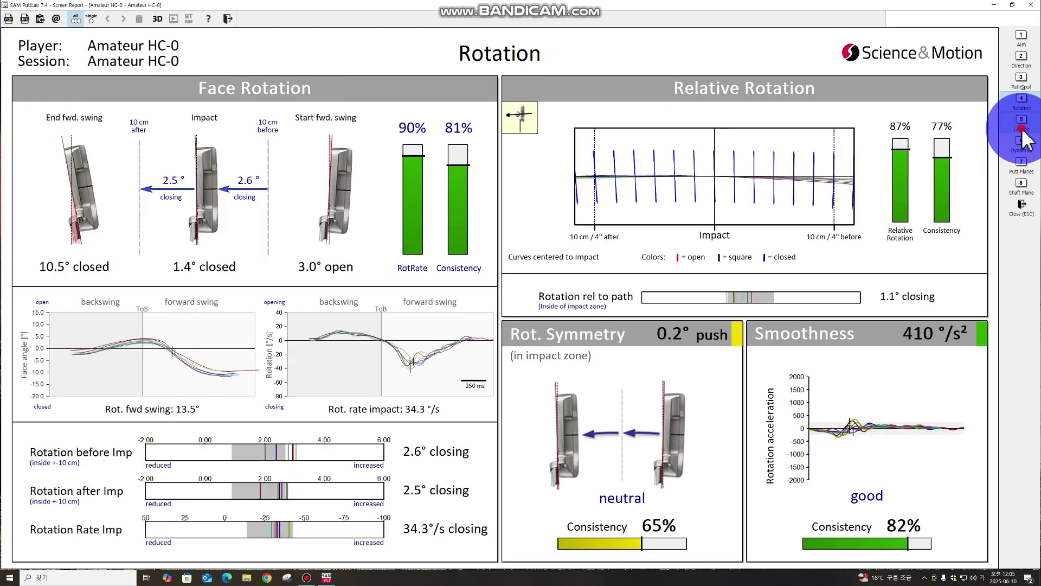
# - Review the Professional Report's Launch, Dynamics, Putt Planes and Shaft Plane pages, and close the report
pyautogui.click(1022, 126)
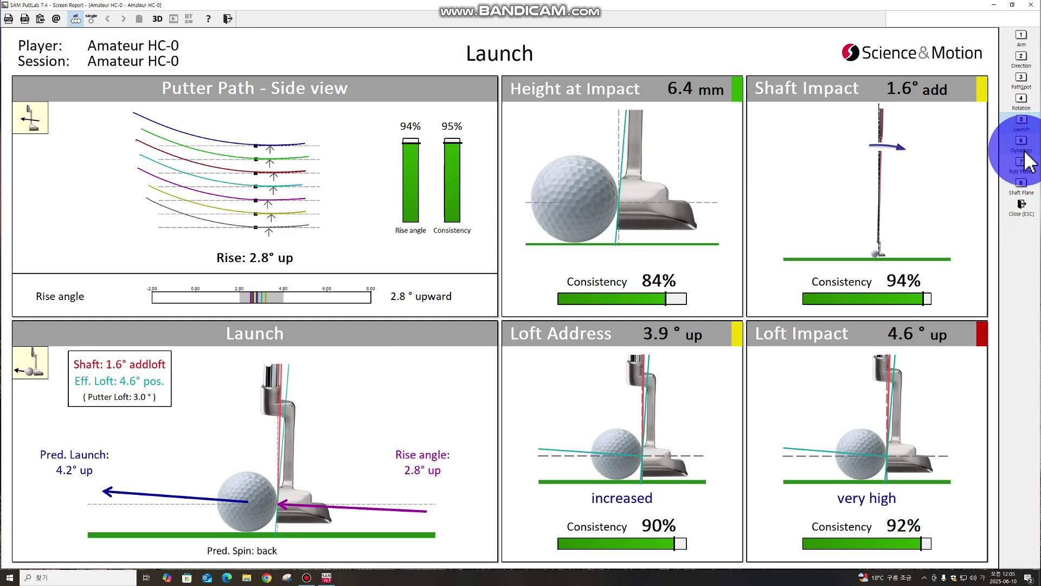
pyautogui.click(1024, 151)
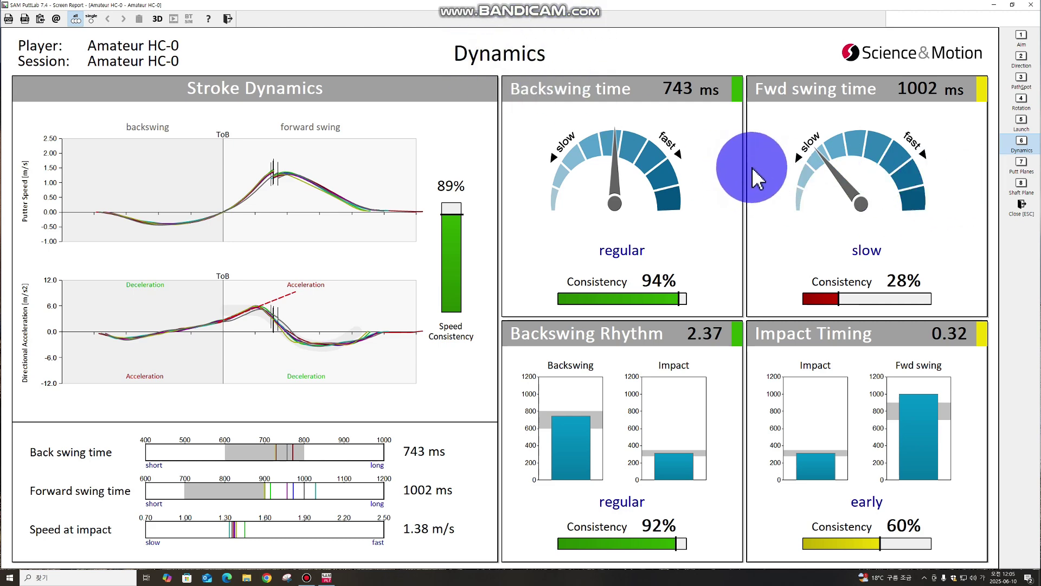
pyautogui.click(1022, 165)
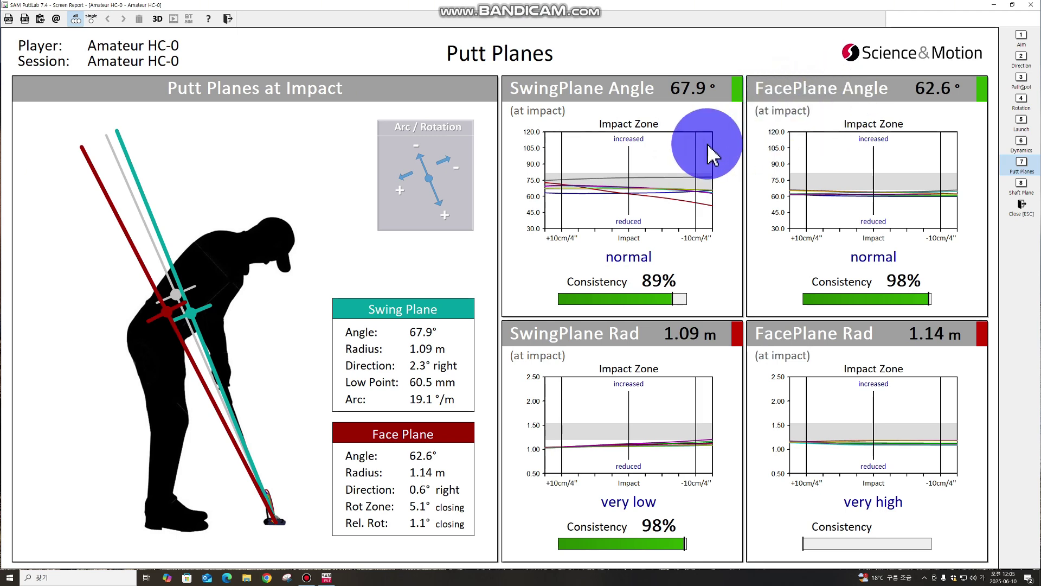
pyautogui.click(1022, 188)
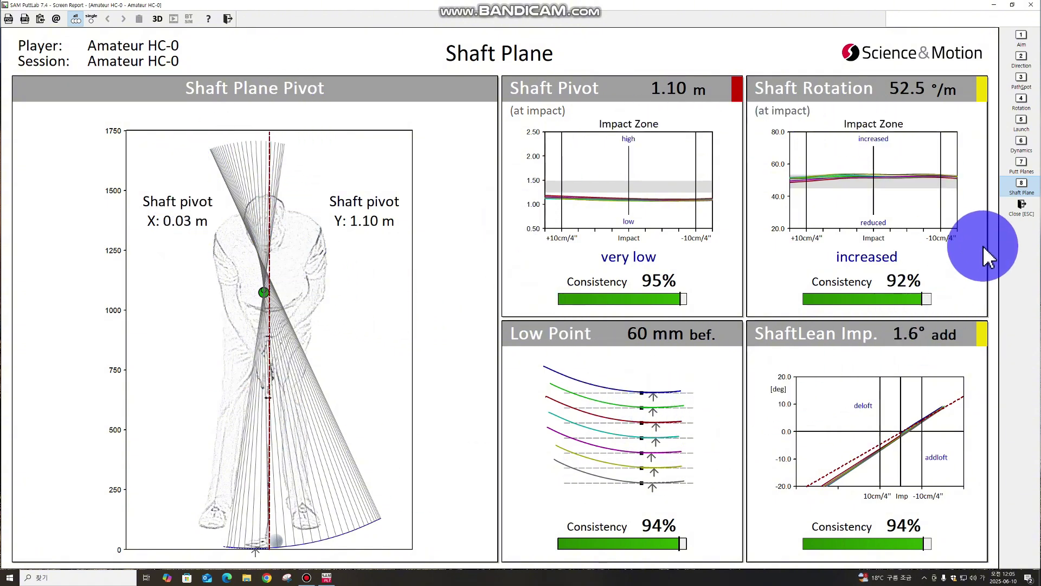
pyautogui.click(1023, 205)
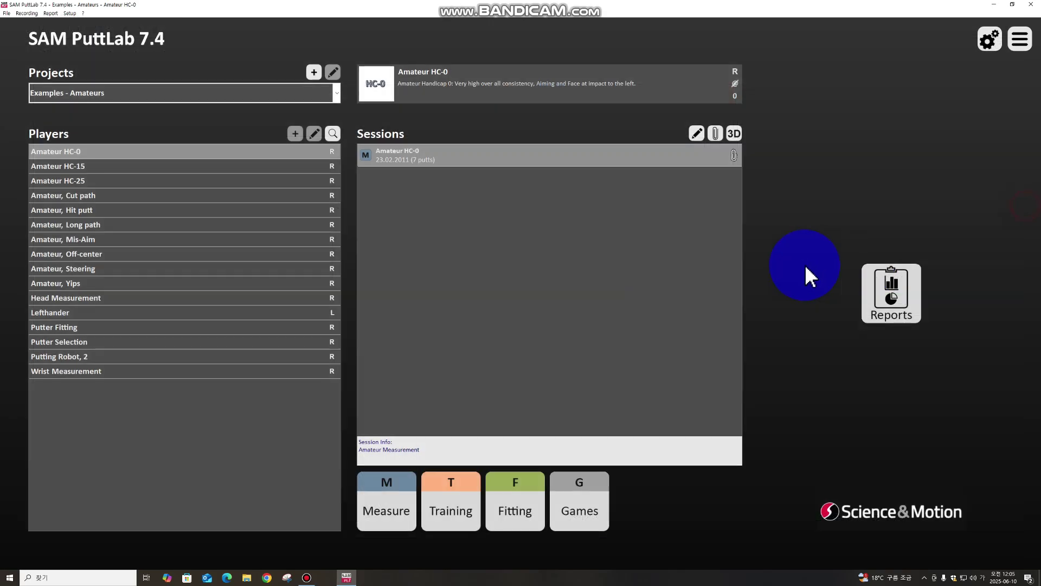
# - Open the Compare Report setup and set the comparison data to project Examples - PGA Tour, player US PGA Tour, Major Winner 2017
pyautogui.click(872, 289)
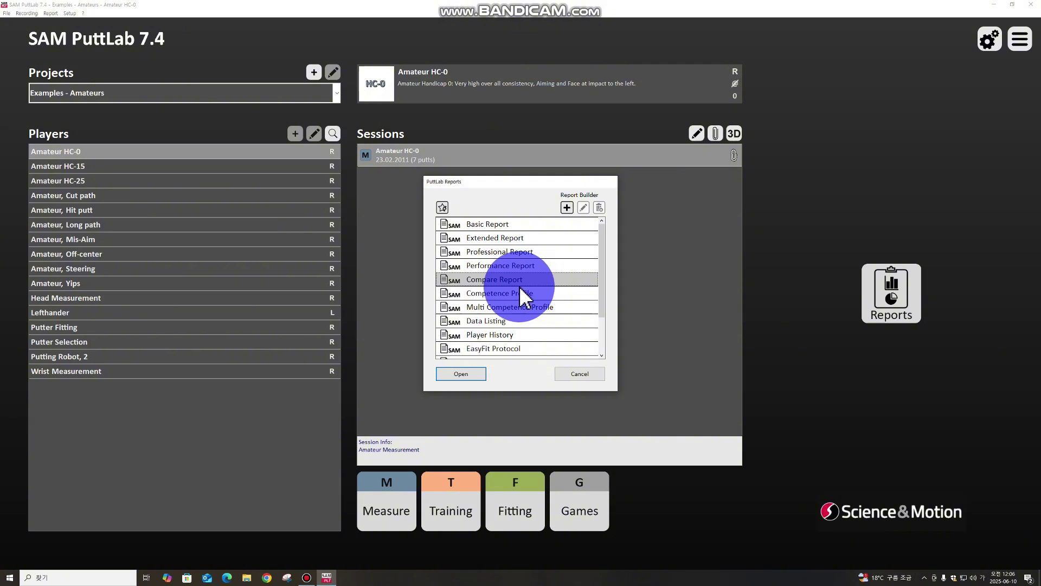
pyautogui.click(475, 375)
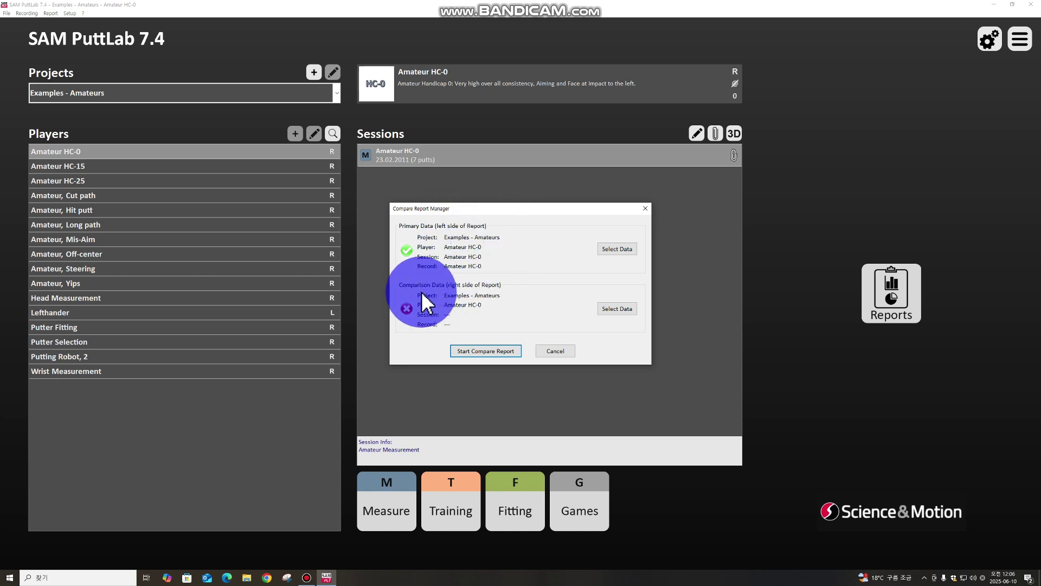
pyautogui.click(617, 309)
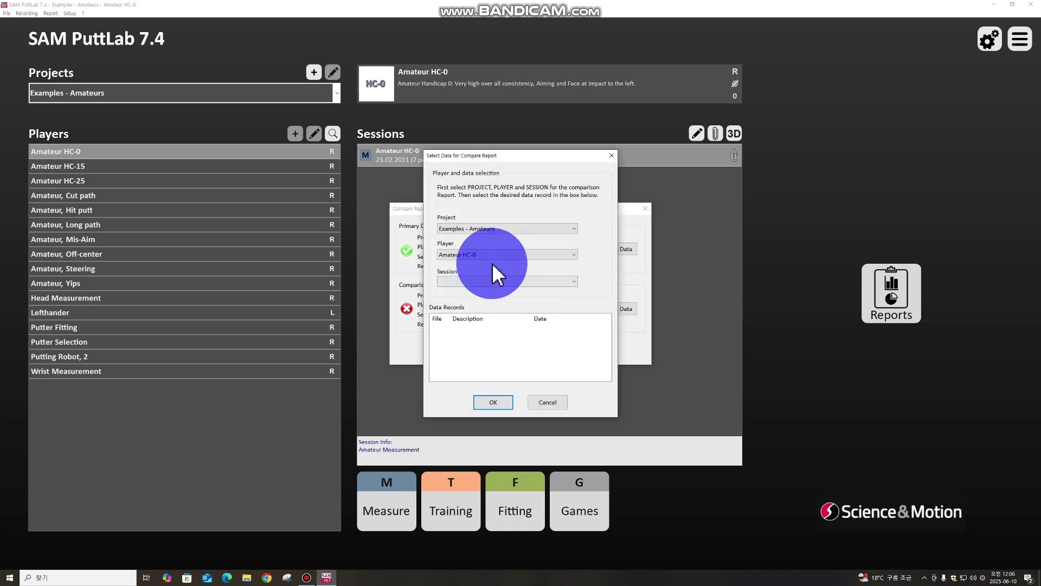
pyautogui.click(535, 230)
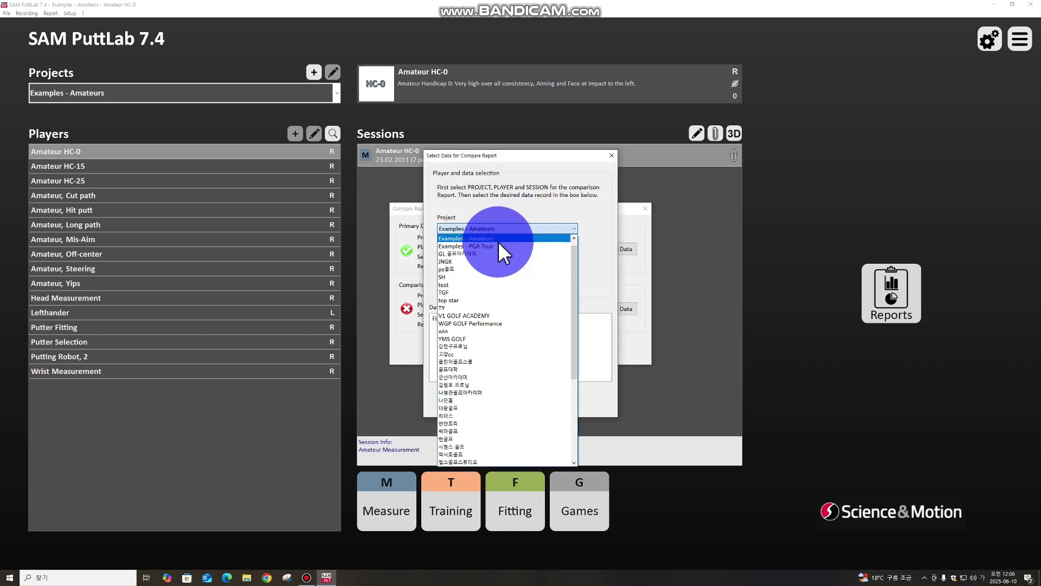
pyautogui.click(489, 246)
pyautogui.click(488, 254)
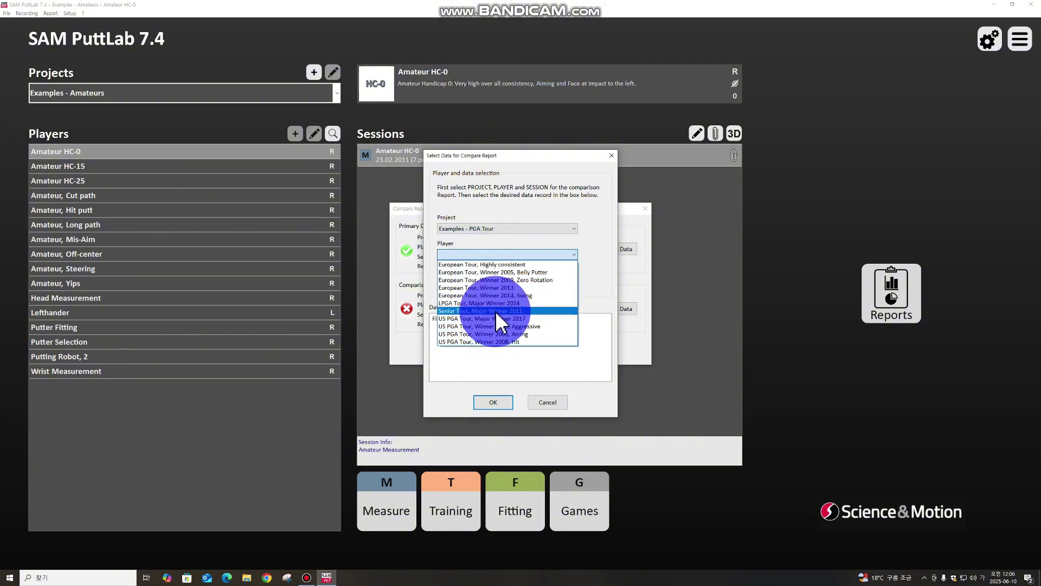
pyautogui.click(494, 318)
# - Choose comparison session 001 - US PGA Tour Winner 2017 with its data record, and start the compare report
pyautogui.click(485, 282)
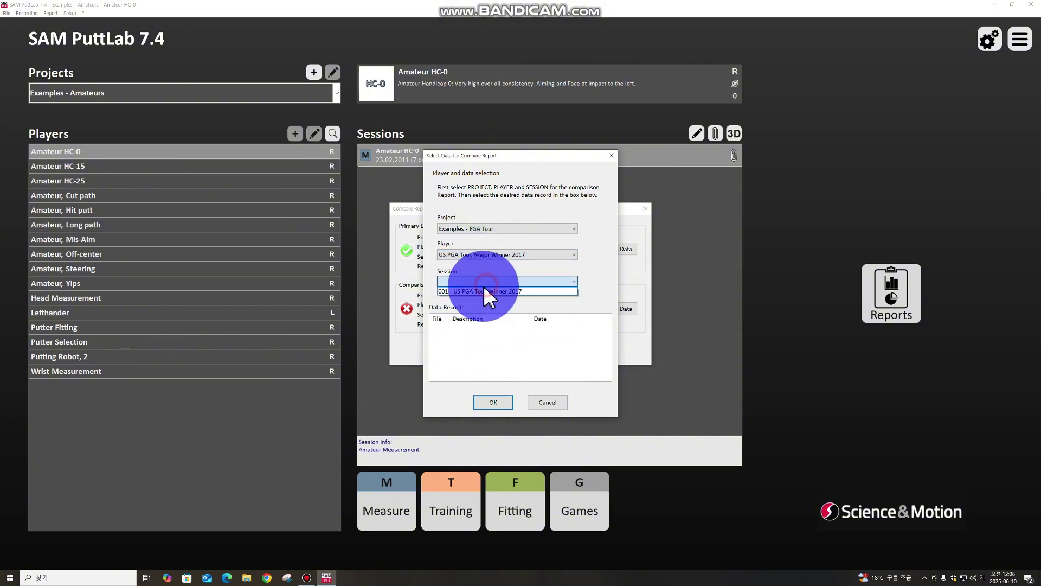
pyautogui.click(485, 291)
pyautogui.click(480, 328)
pyautogui.click(493, 402)
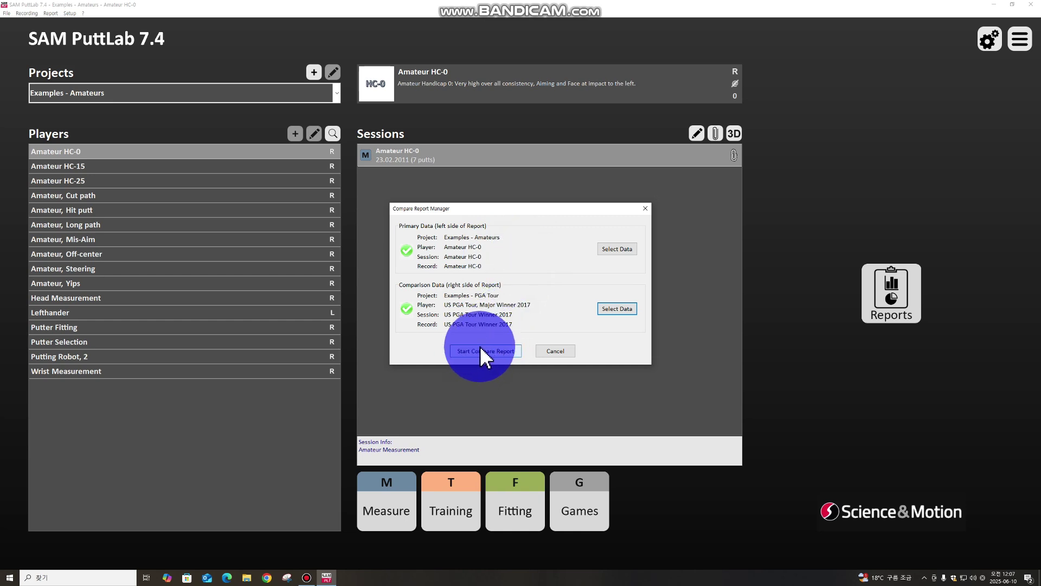
pyautogui.click(493, 350)
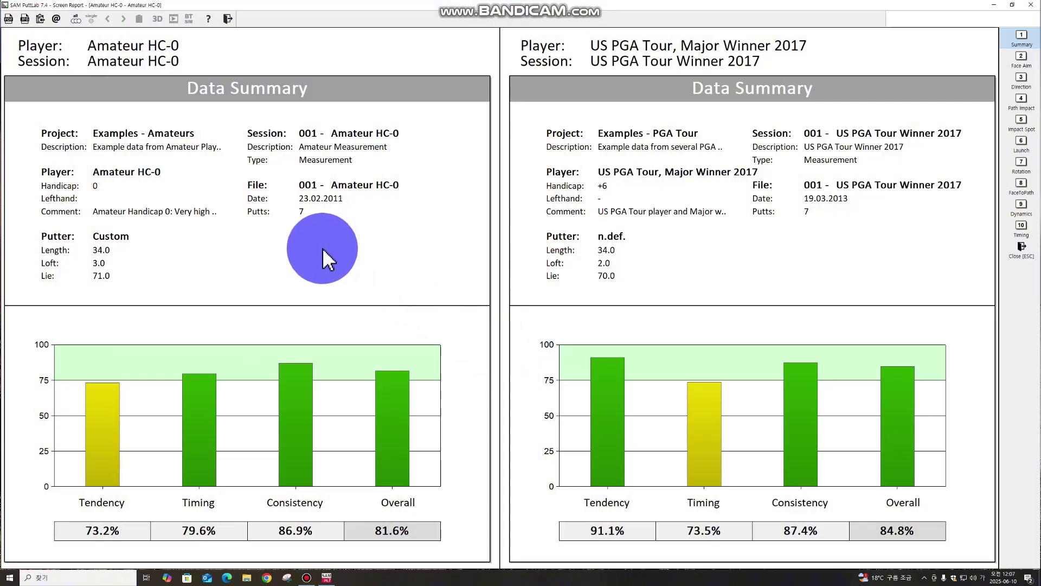
# - Review the compare report's Face Aim, Direction, Path Impact, Impact Spot and Launch pages
pyautogui.click(1022, 59)
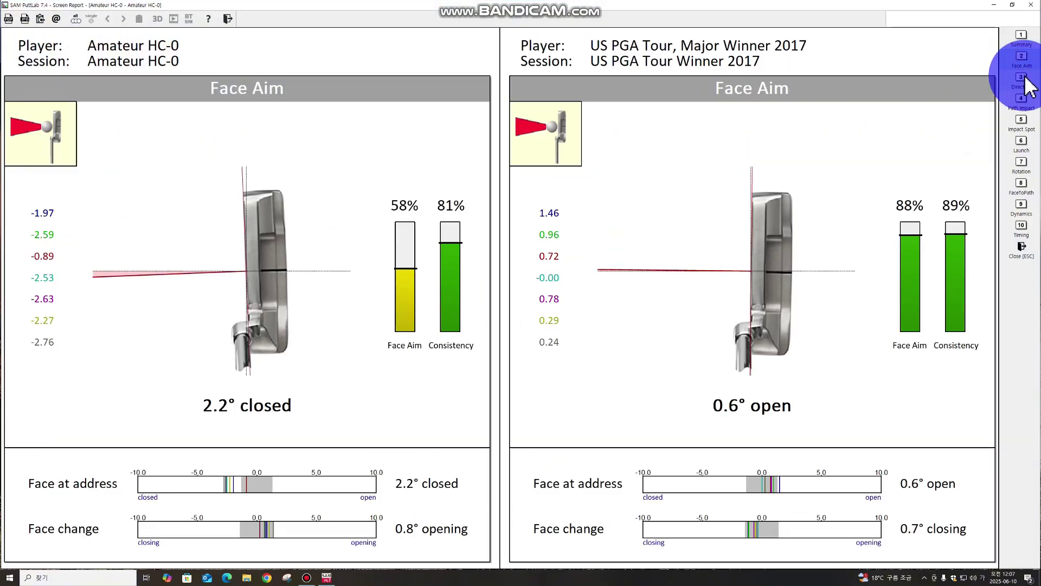
pyautogui.click(1022, 81)
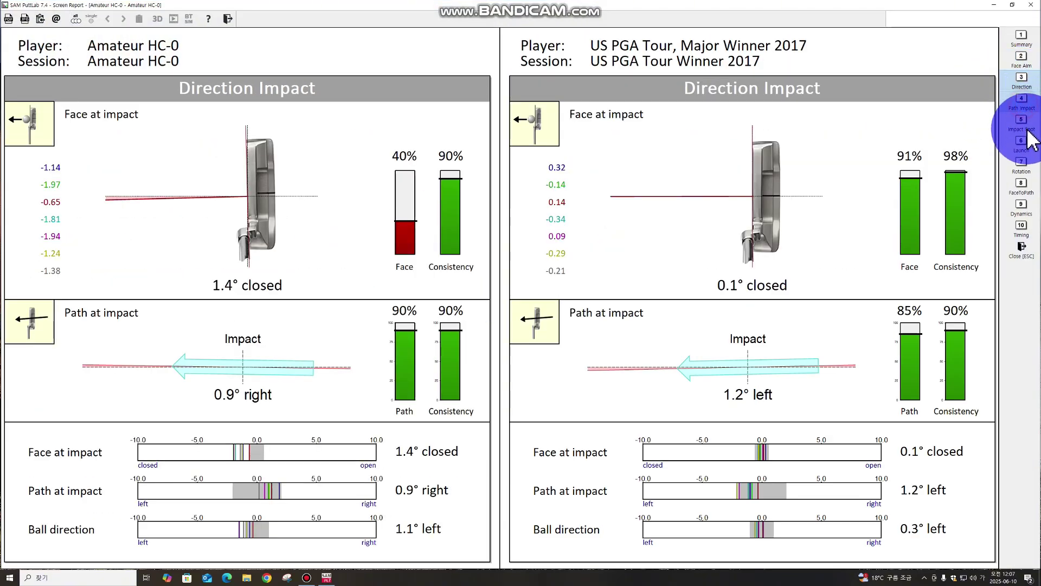
pyautogui.click(1022, 100)
pyautogui.click(1022, 124)
pyautogui.click(1023, 149)
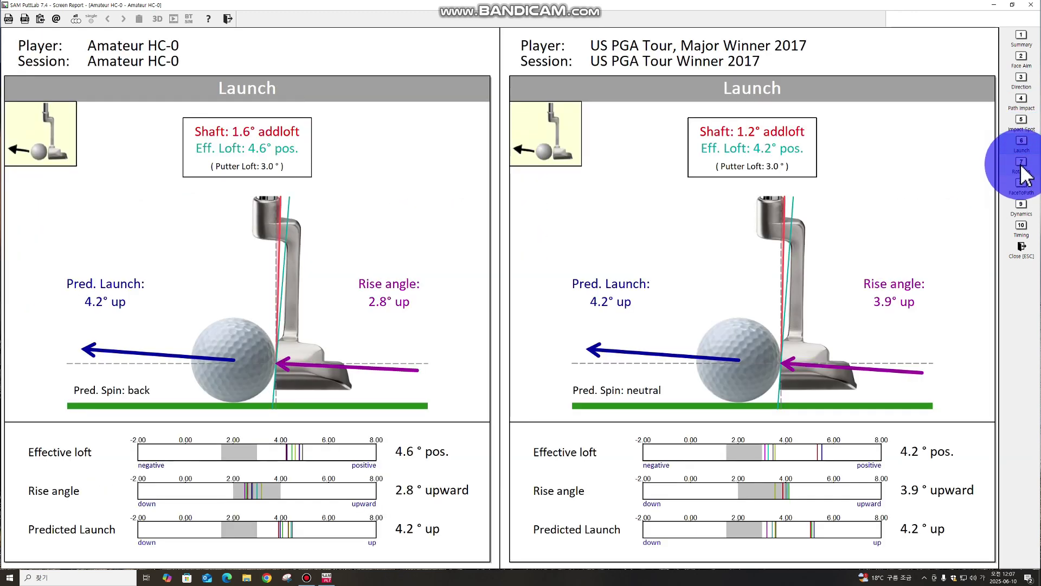
# - Review the compare report's Rotation, FaceToPath, Dynamics and Timing pages, return to the Summary page, and close the report
pyautogui.click(1023, 165)
pyautogui.click(1022, 187)
pyautogui.click(1022, 209)
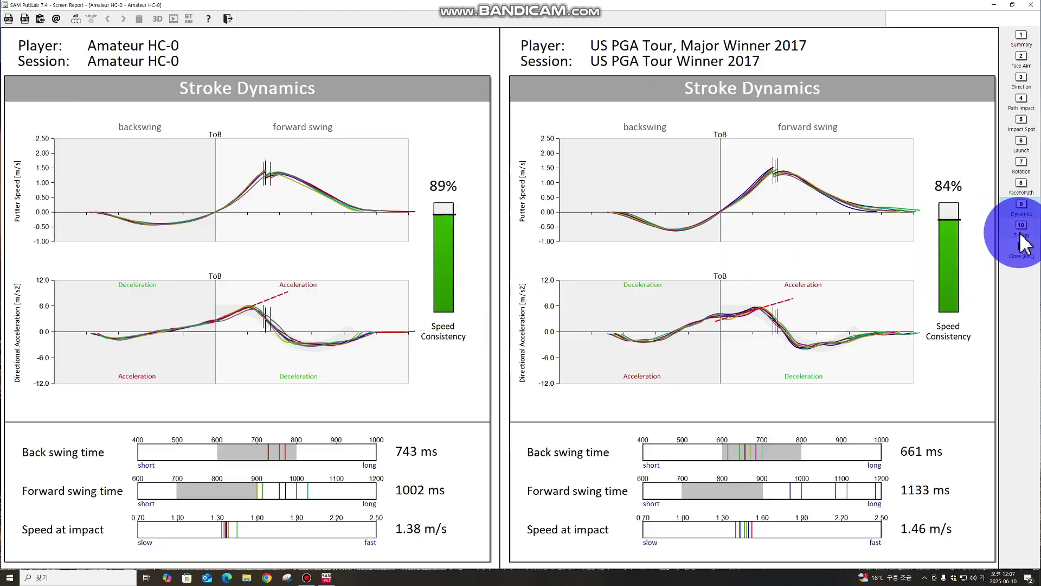
pyautogui.click(1022, 228)
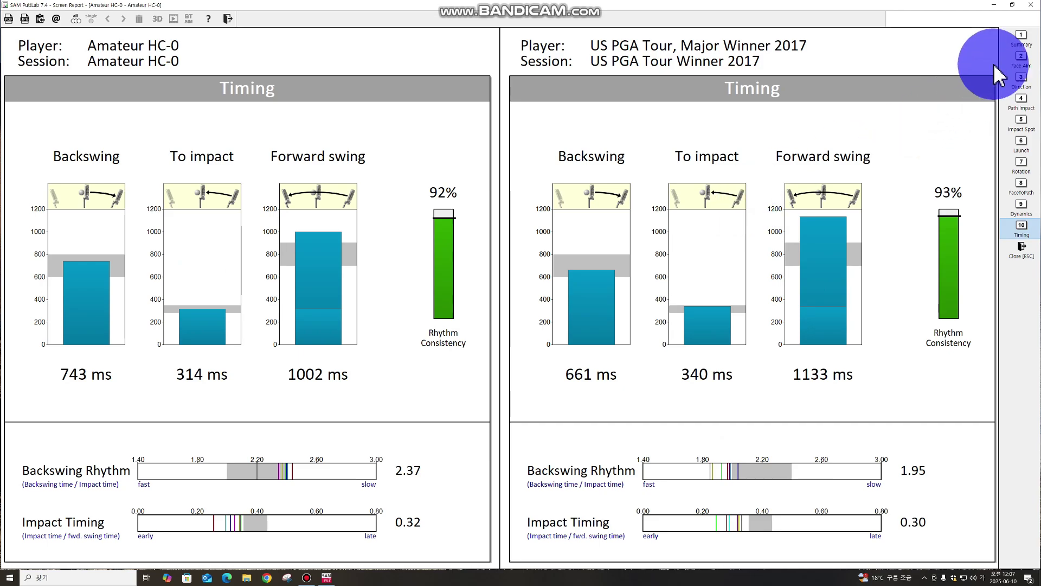
pyautogui.click(1022, 37)
pyautogui.press('Escape')
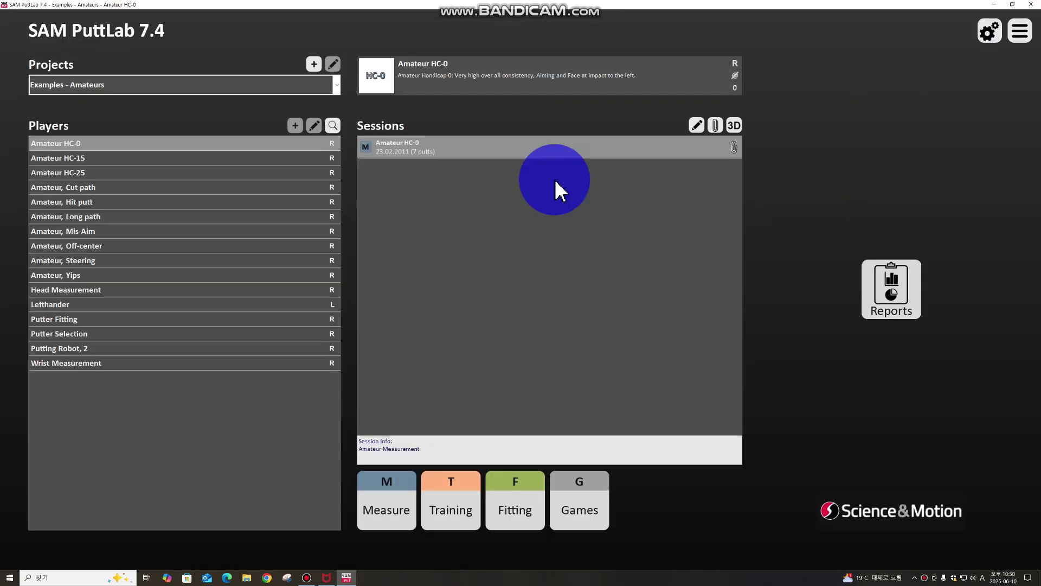
# - Open the PuttLab settings and set the number of putts per measurement to 7
pyautogui.click(990, 34)
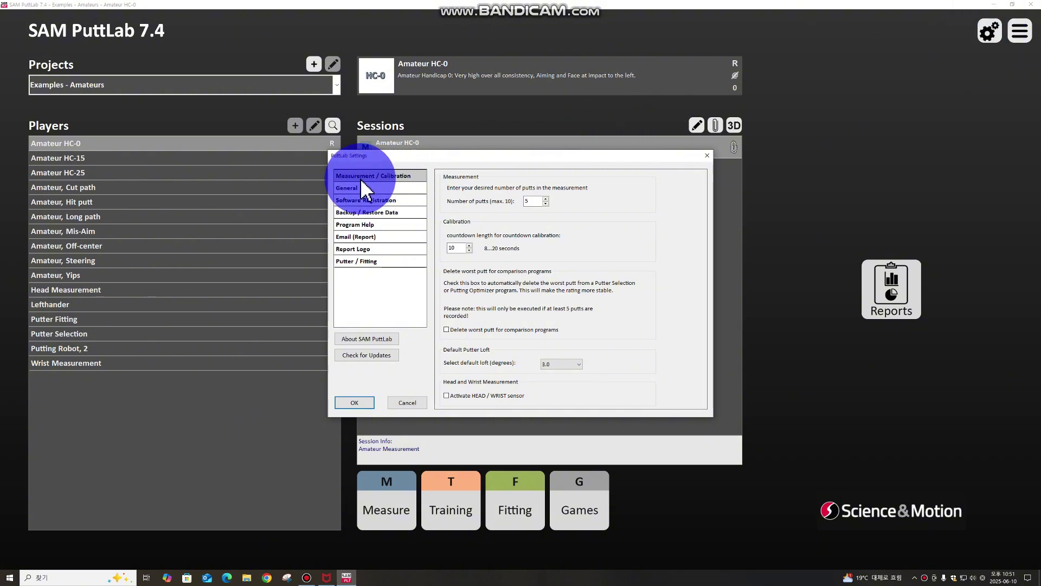
pyautogui.click(547, 198)
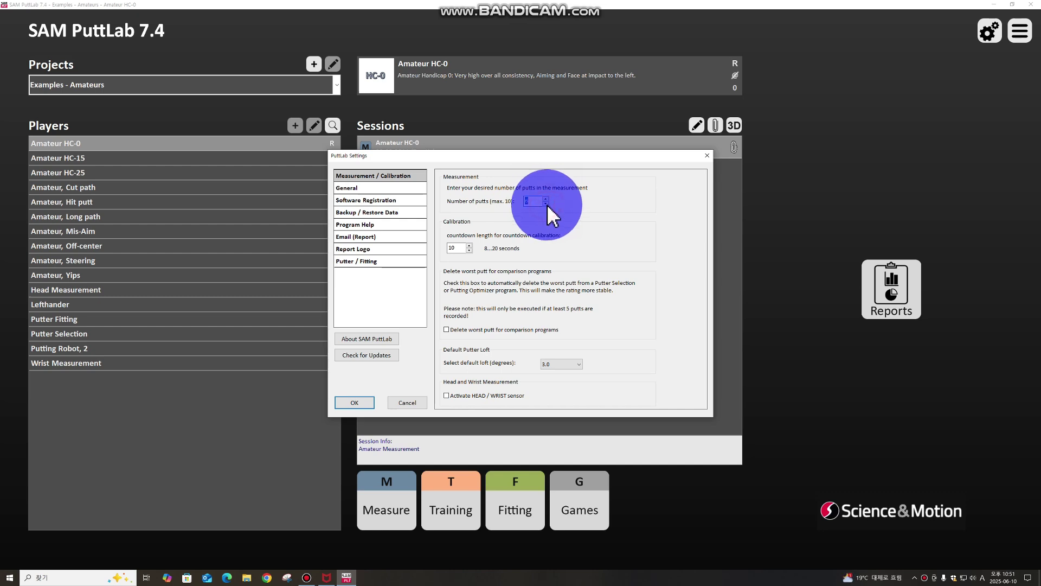
pyautogui.click(547, 199)
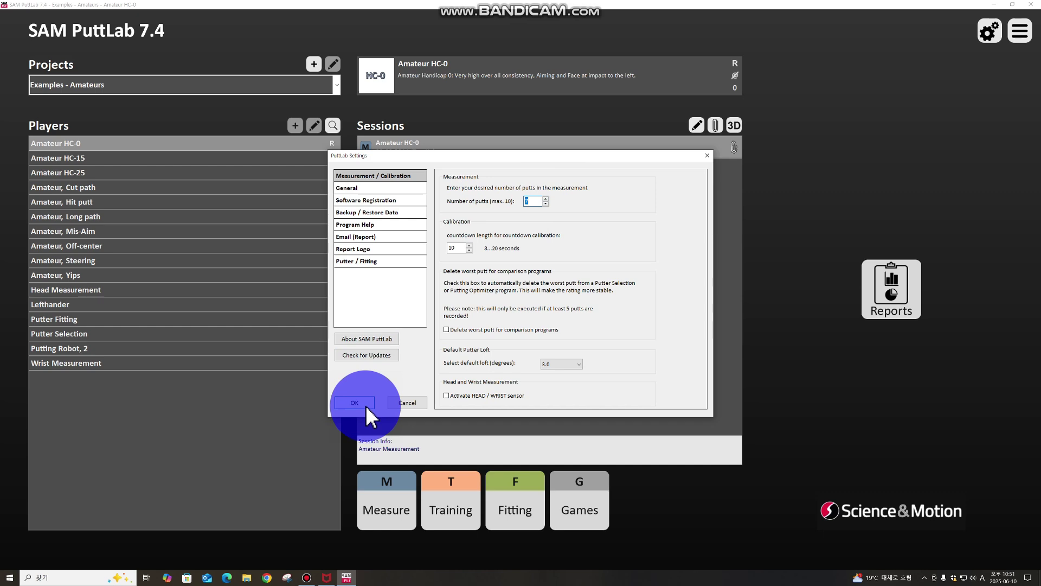
# - Examine the General settings with the PuttStation model choices, plus the Software Registration, Backup / Restore Data and Program Help settings
pyautogui.click(369, 189)
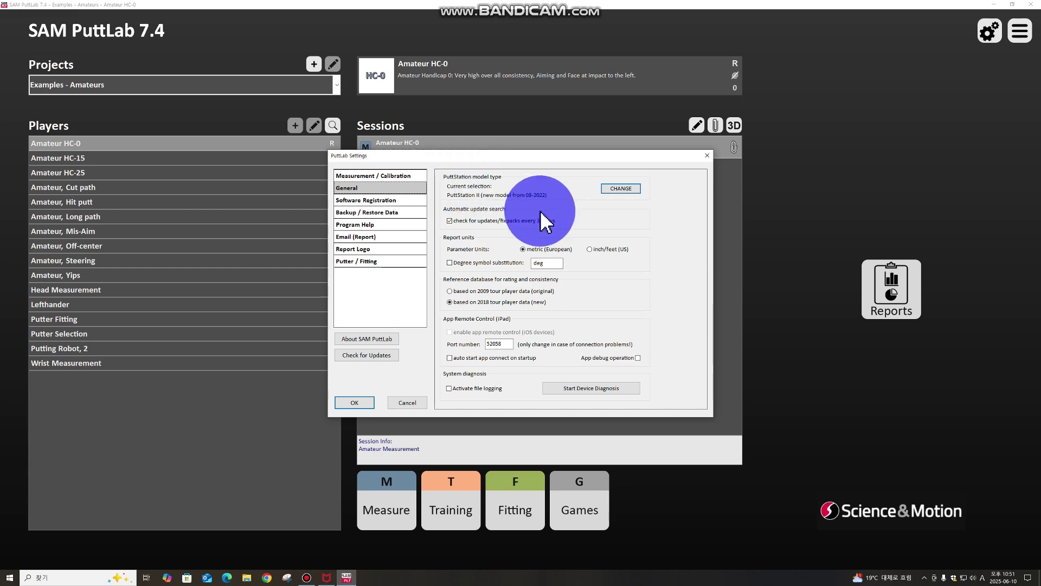
pyautogui.click(628, 190)
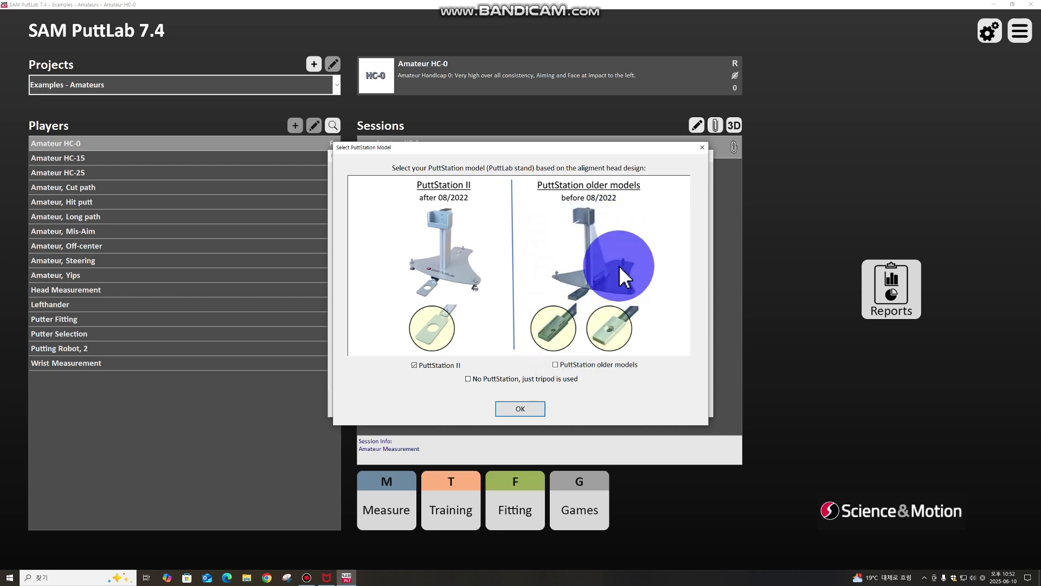
pyautogui.click(703, 147)
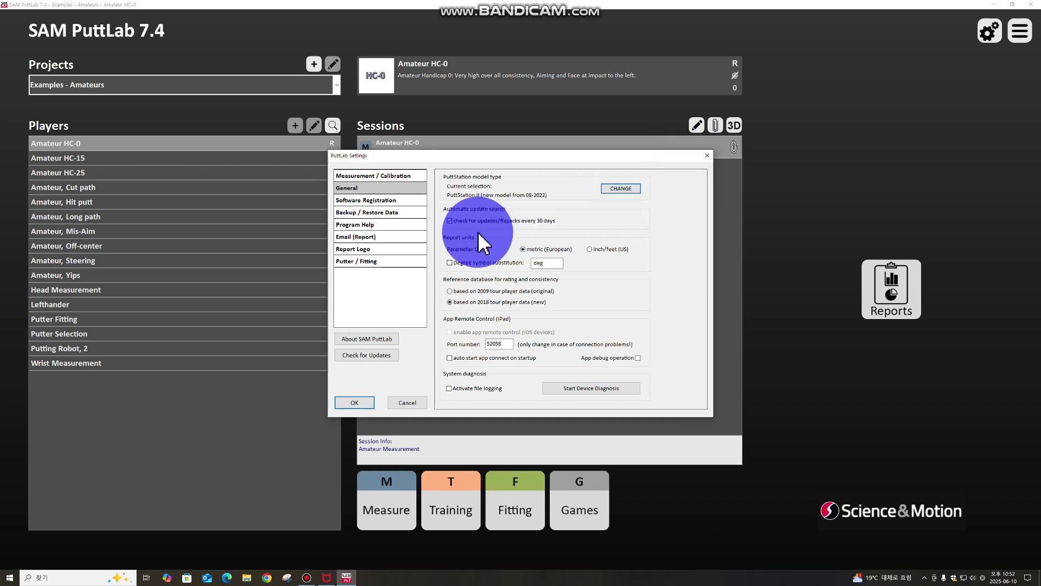
pyautogui.click(374, 200)
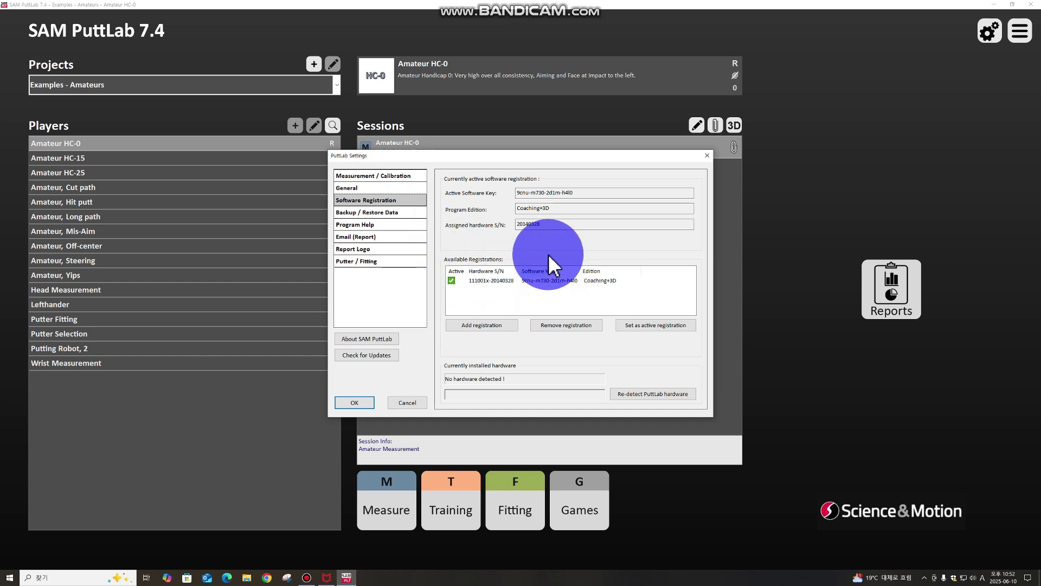
pyautogui.click(398, 213)
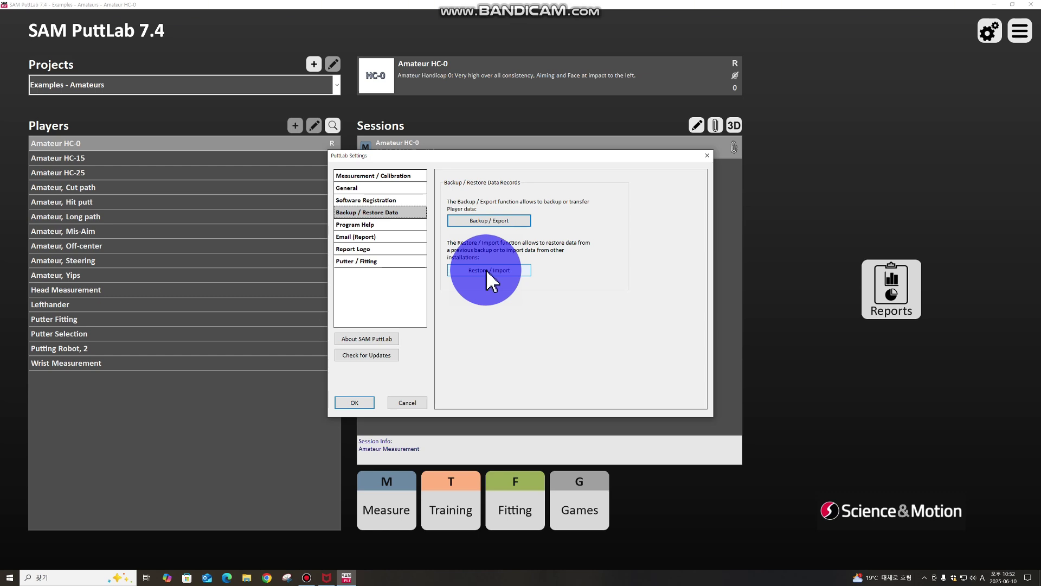
pyautogui.click(369, 225)
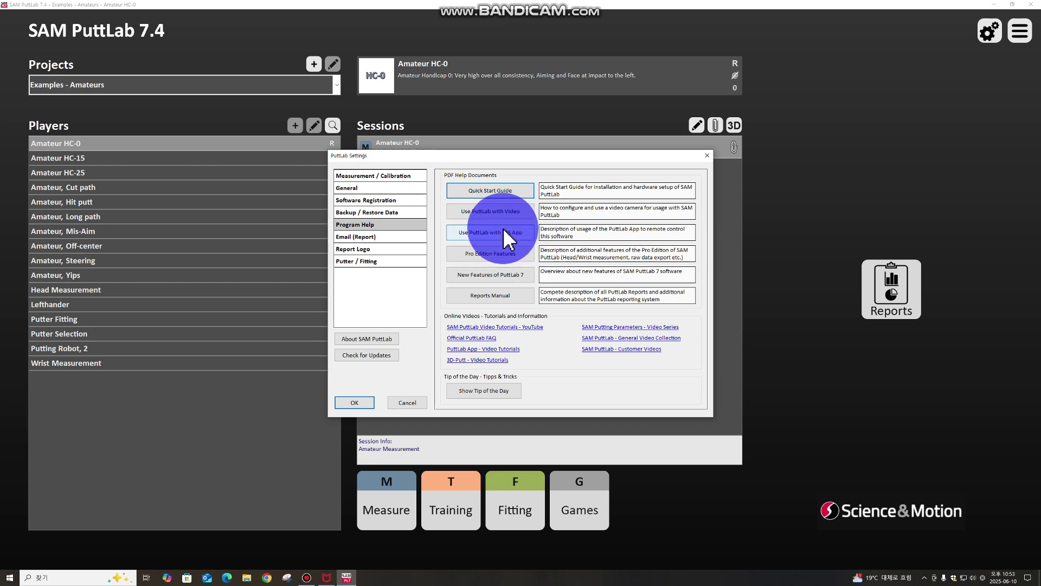
# - Skim the opening pages of the Reports Manual, close it, and open the SAM Putting Parameters video series from the program help
pyautogui.click(502, 298)
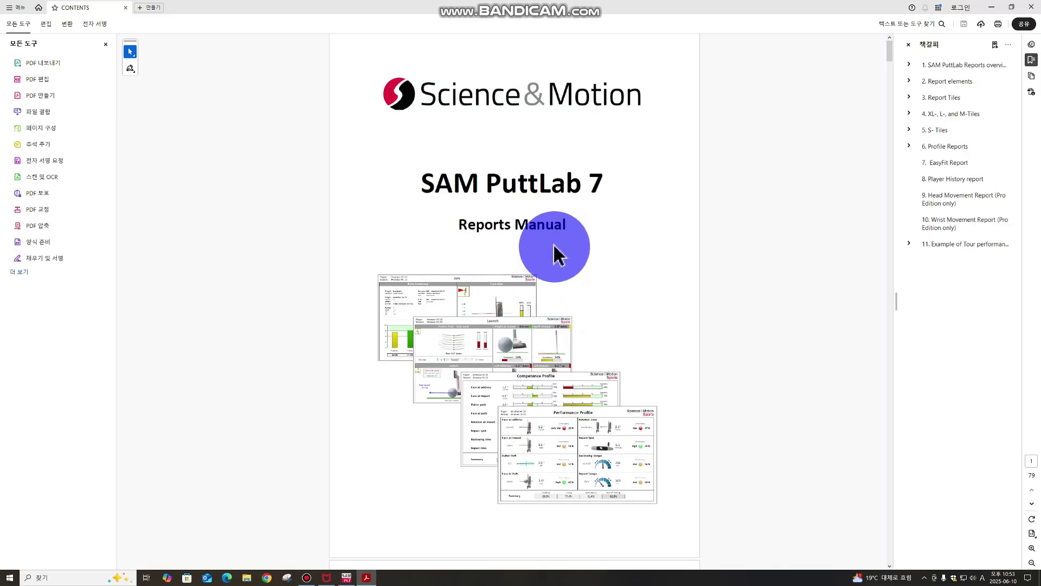
pyautogui.scroll(-2, 553, 255)
pyautogui.scroll(-5, 559, 257)
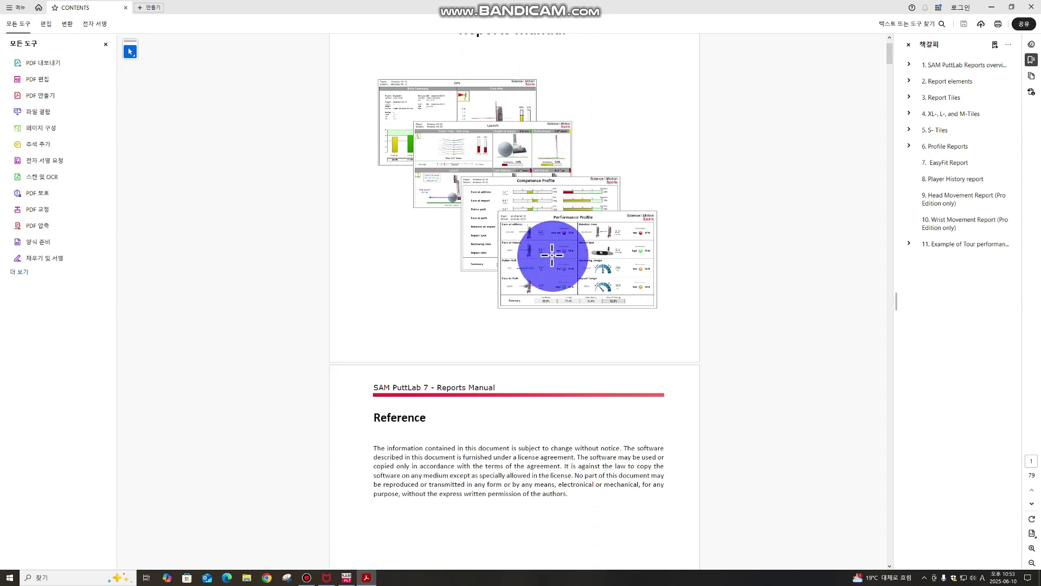
pyautogui.scroll(4, 553, 261)
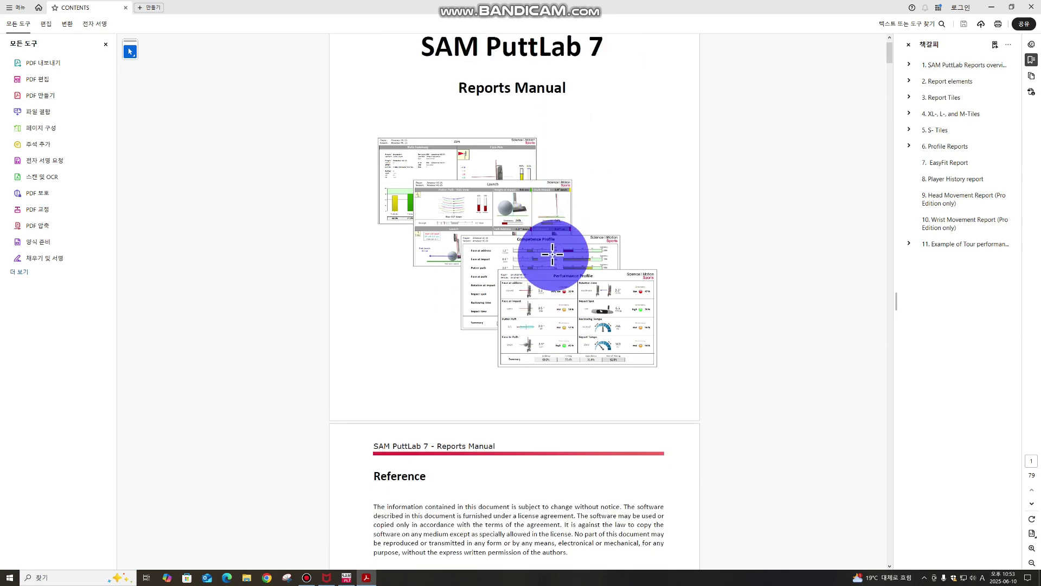
pyautogui.scroll(-2, 554, 263)
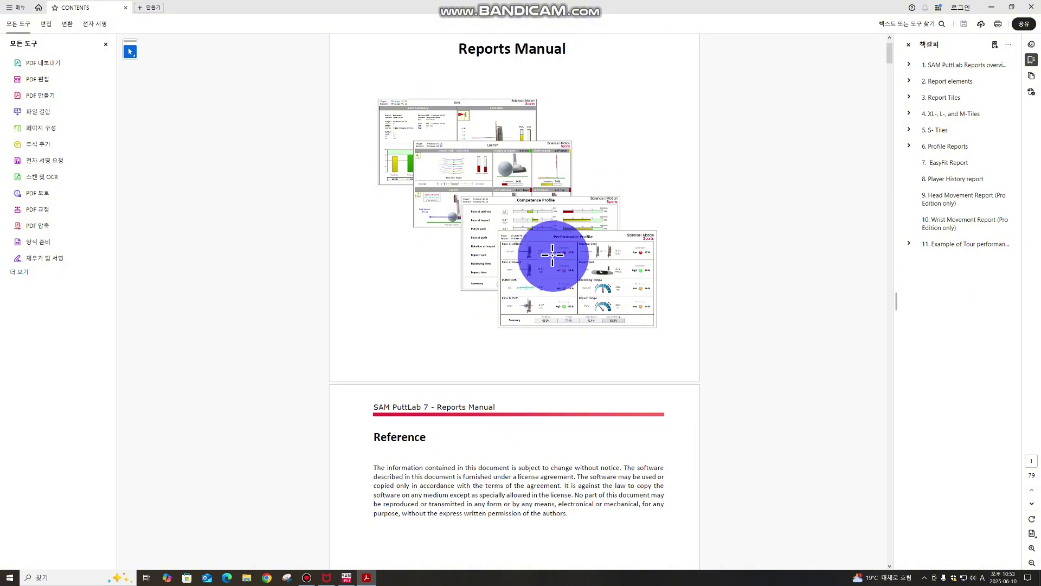
pyautogui.click(1030, 7)
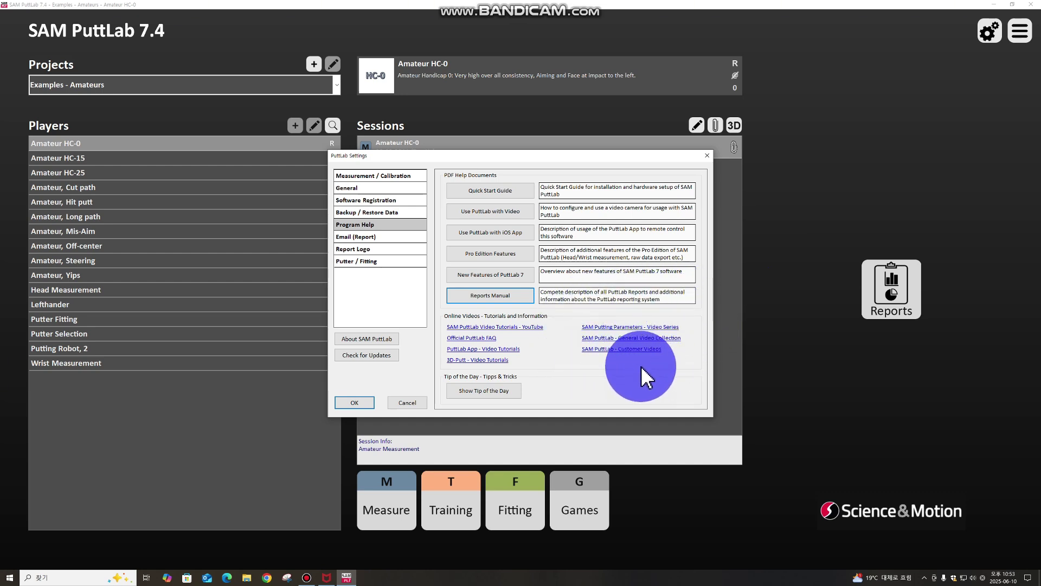
pyautogui.click(633, 328)
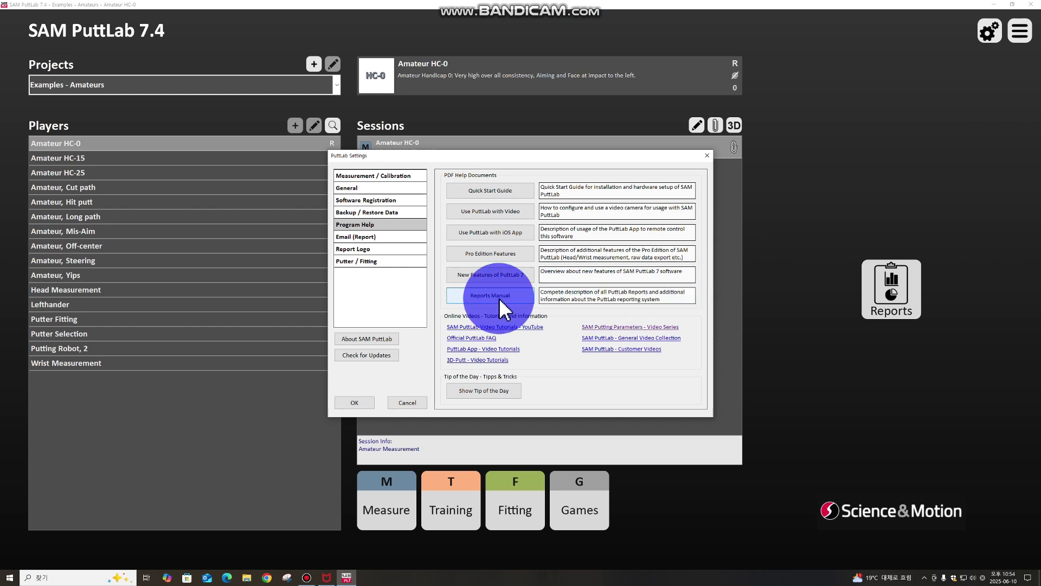
pyautogui.click(500, 299)
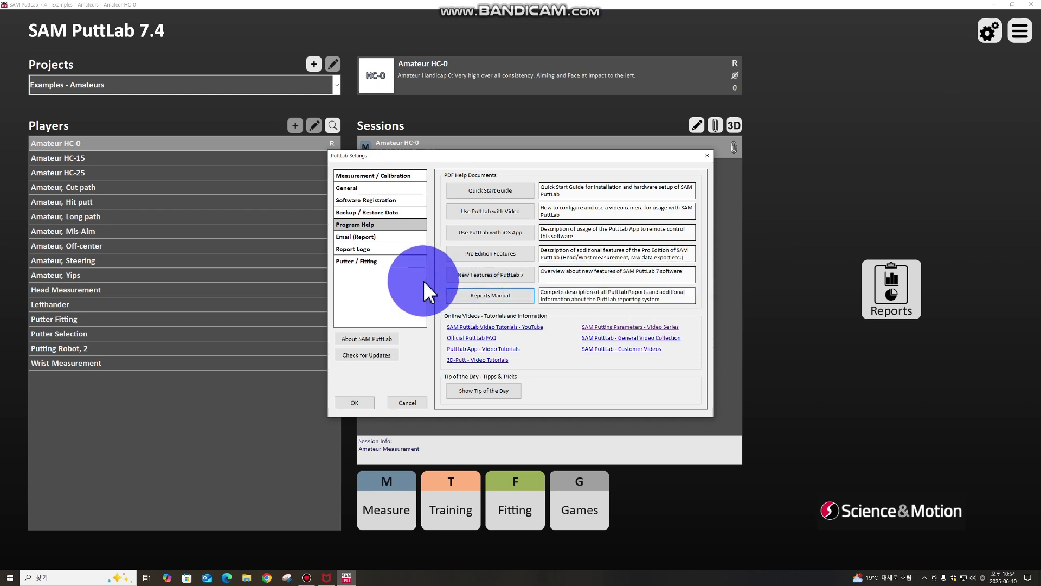
# - View the report email defaults, switch the report logo to the customized logo_left.bmp, and save the settings
pyautogui.click(371, 239)
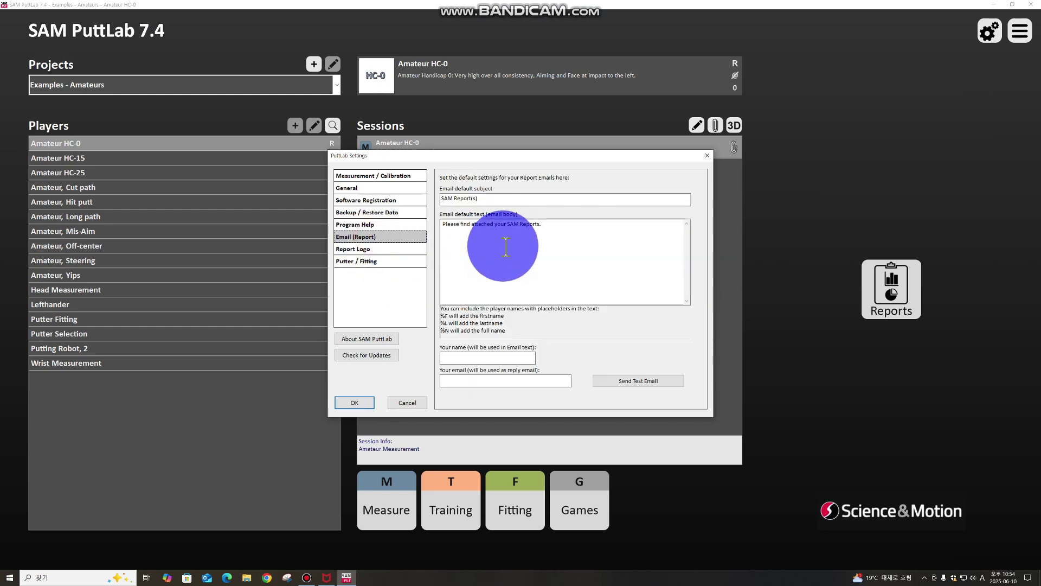
pyautogui.click(364, 249)
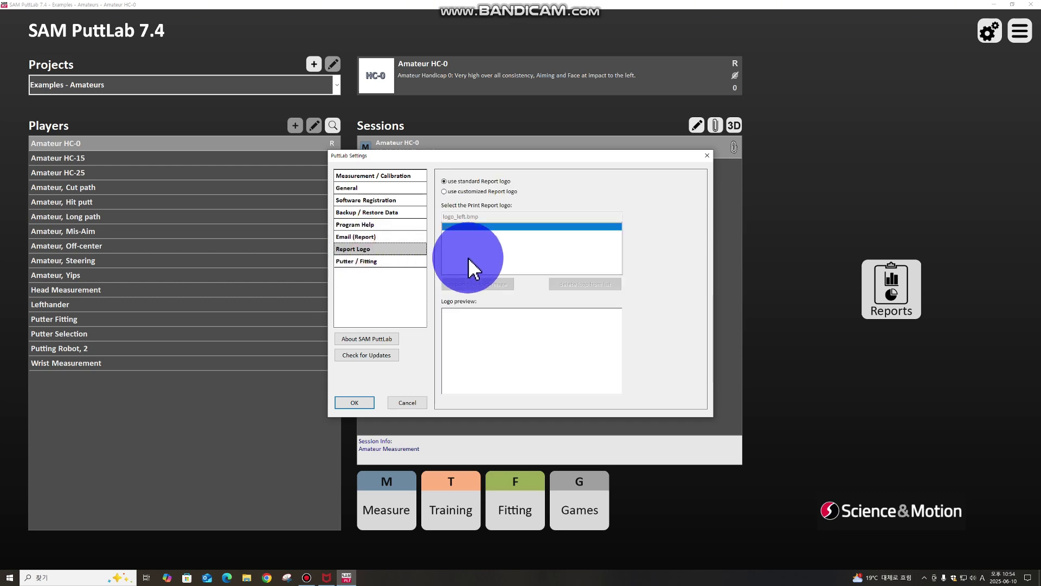
pyautogui.click(445, 191)
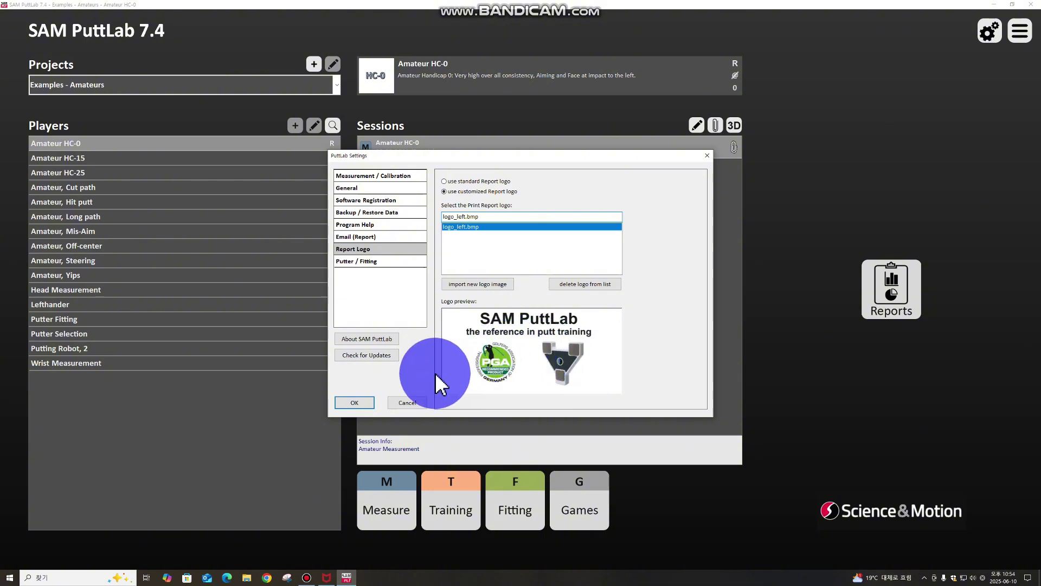
pyautogui.click(366, 400)
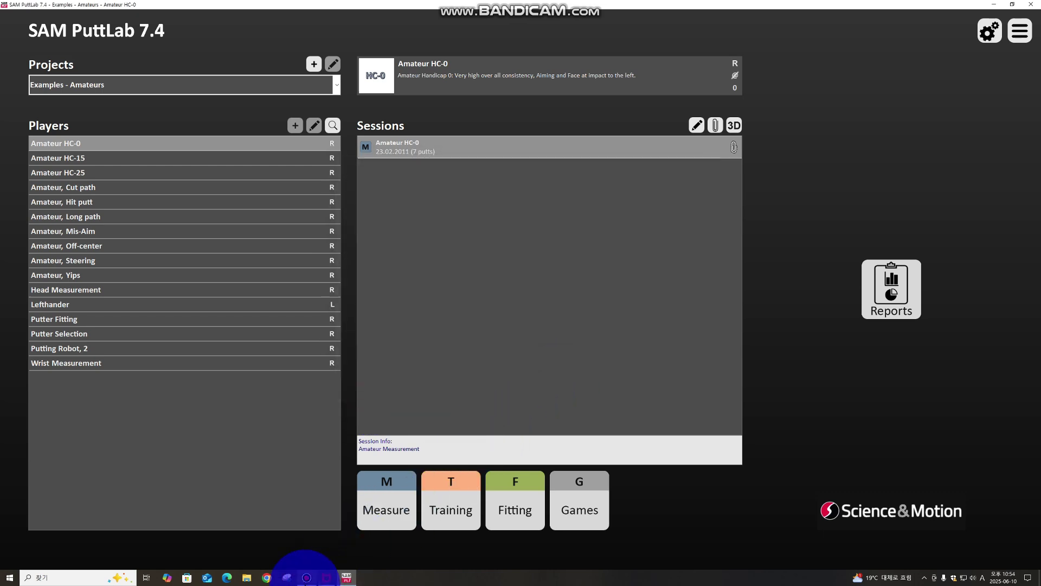
pyautogui.click(307, 577)
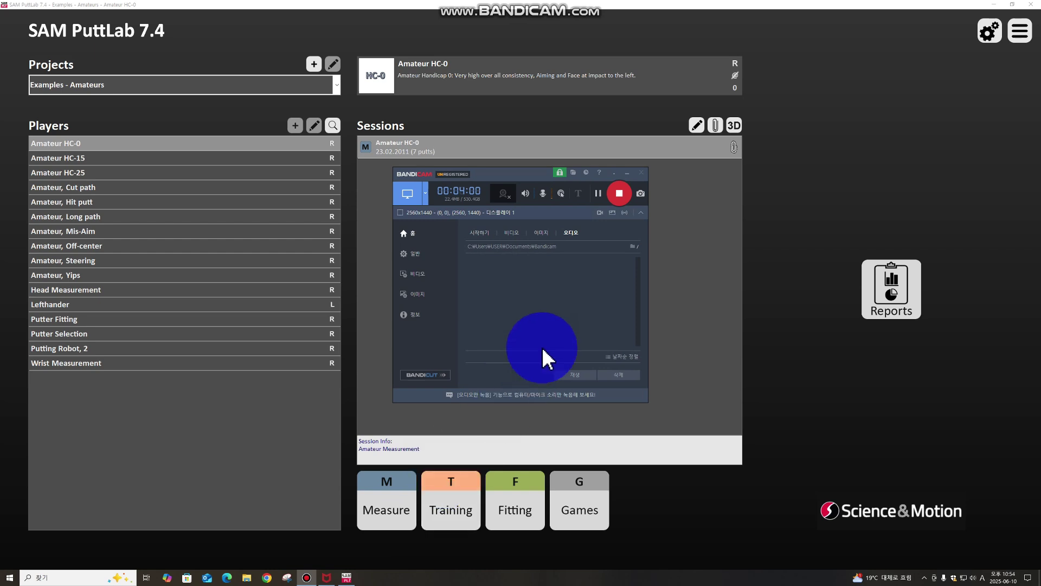
pyautogui.click(621, 195)
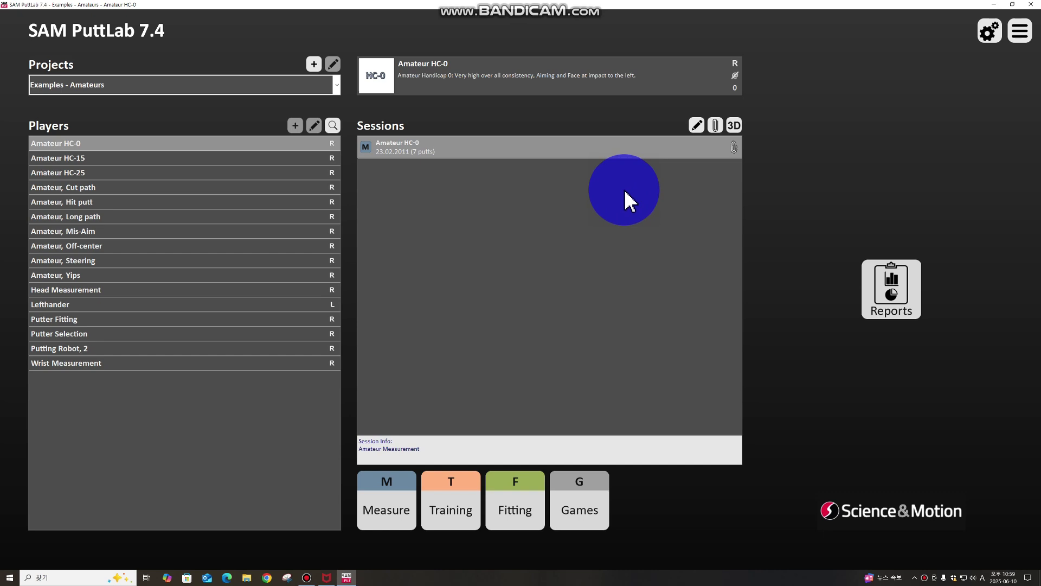
# - Open the Extended Report for the Amateur HC-0 session
pyautogui.click(896, 285)
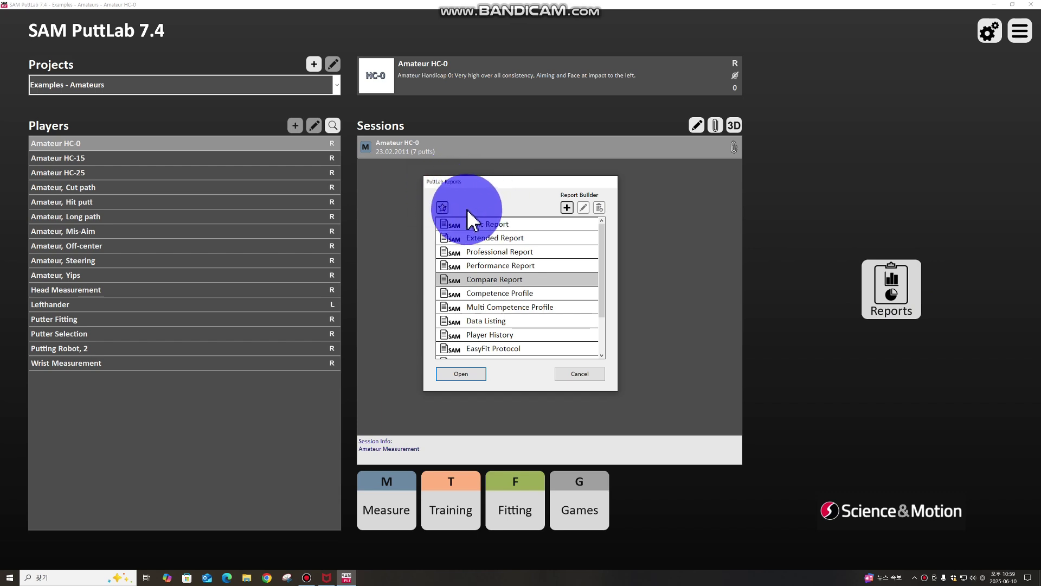
pyautogui.click(498, 224)
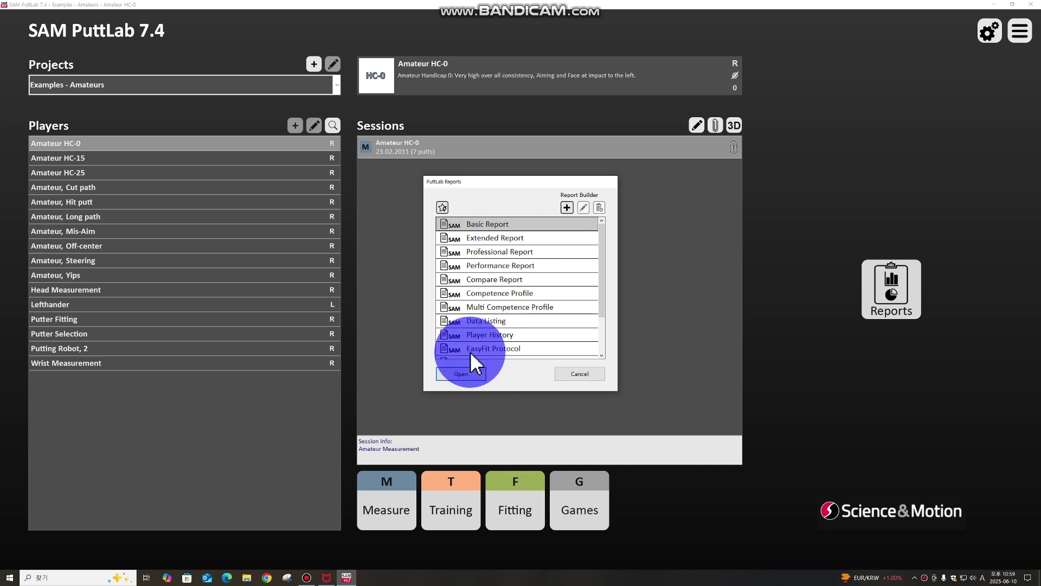
pyautogui.click(497, 239)
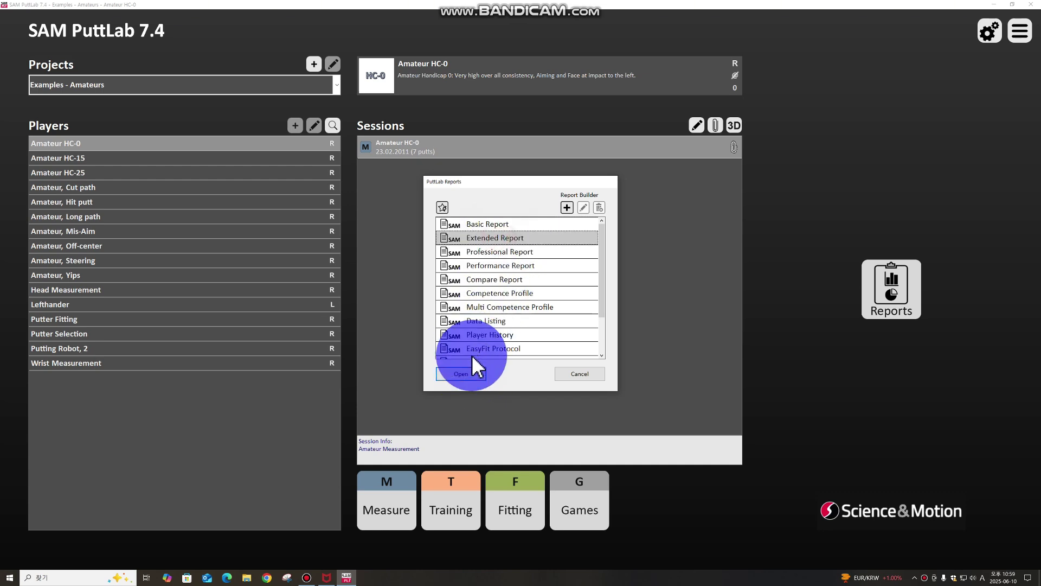
pyautogui.click(476, 374)
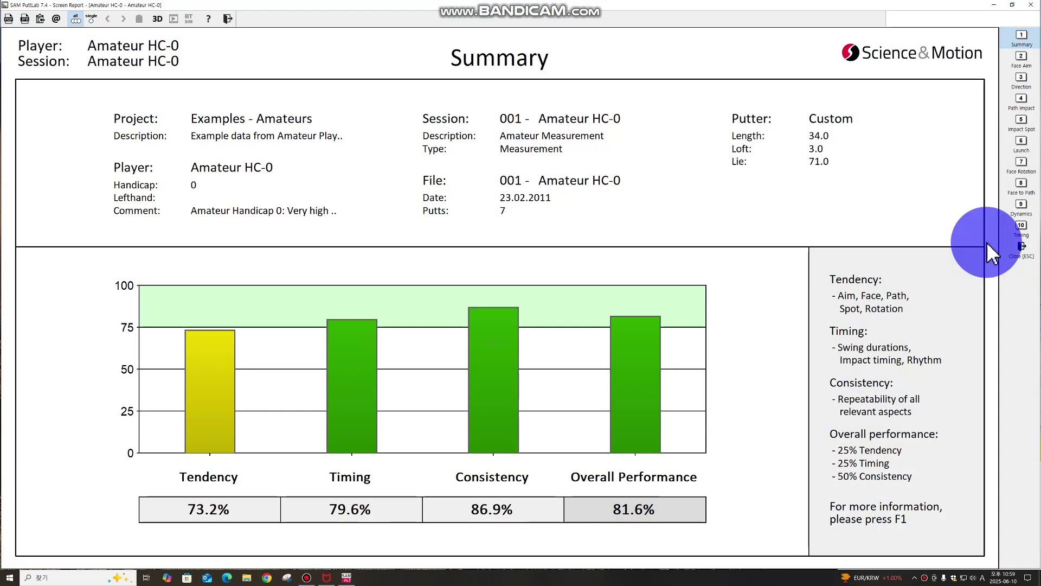
# - Review the Extended Report pages from Face Aim through Dynamics, revisit Face Aim, and close the report
pyautogui.click(1028, 65)
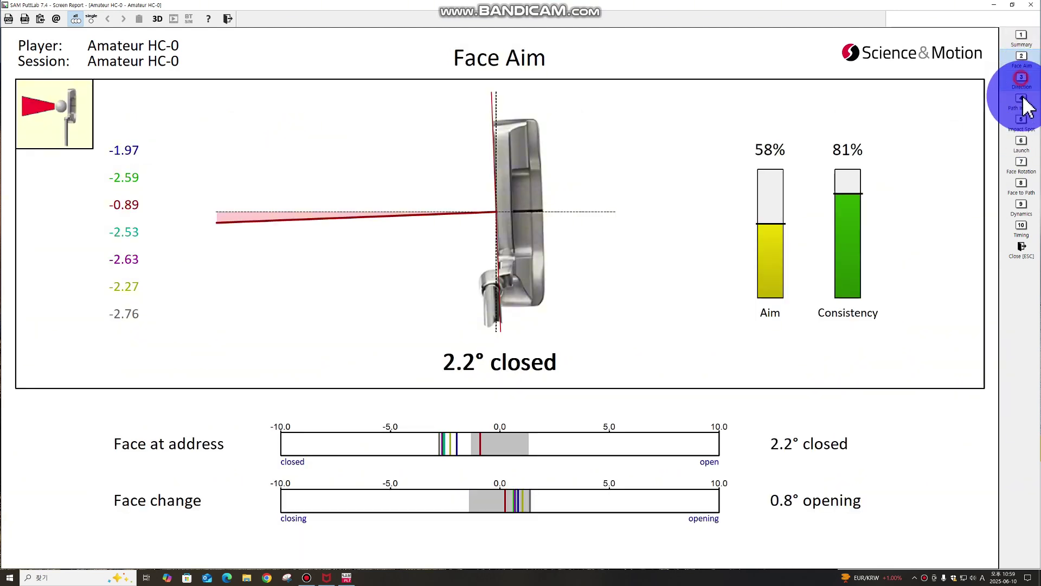
pyautogui.click(1025, 86)
pyautogui.click(1025, 107)
pyautogui.click(1026, 130)
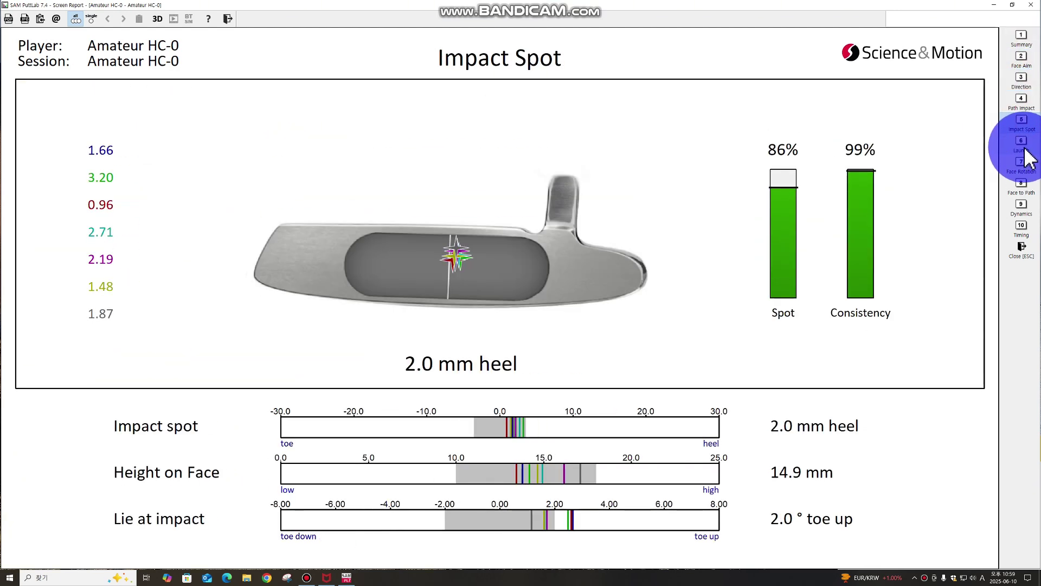
pyautogui.click(1028, 149)
pyautogui.click(1025, 168)
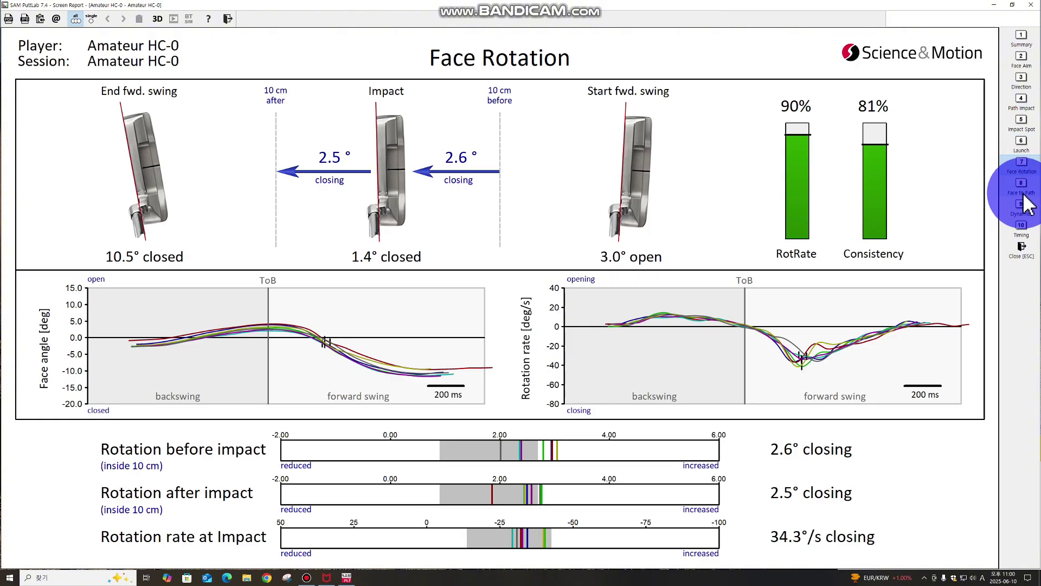
pyautogui.click(1025, 190)
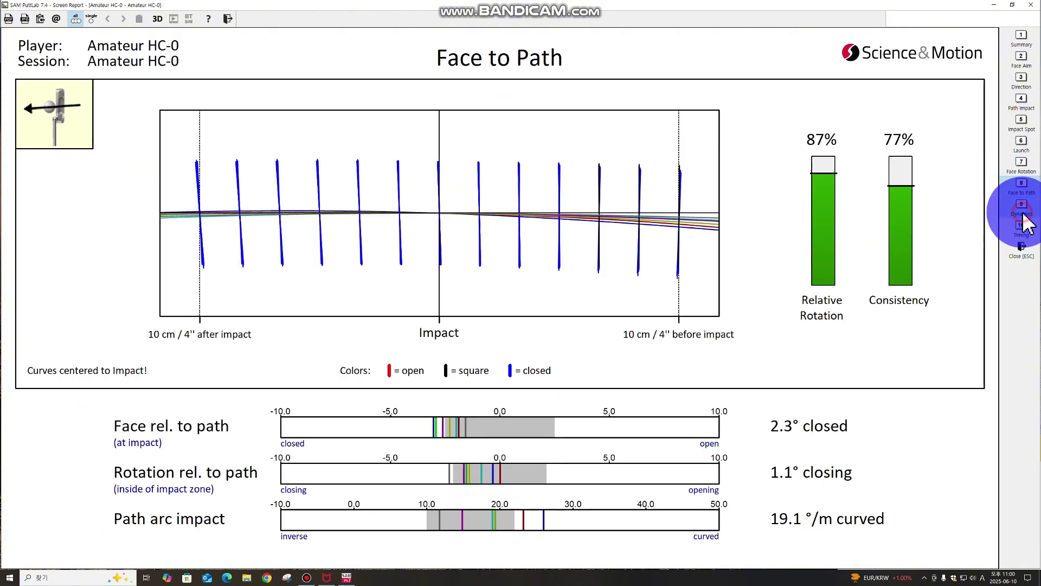
pyautogui.click(1024, 213)
pyautogui.click(1022, 61)
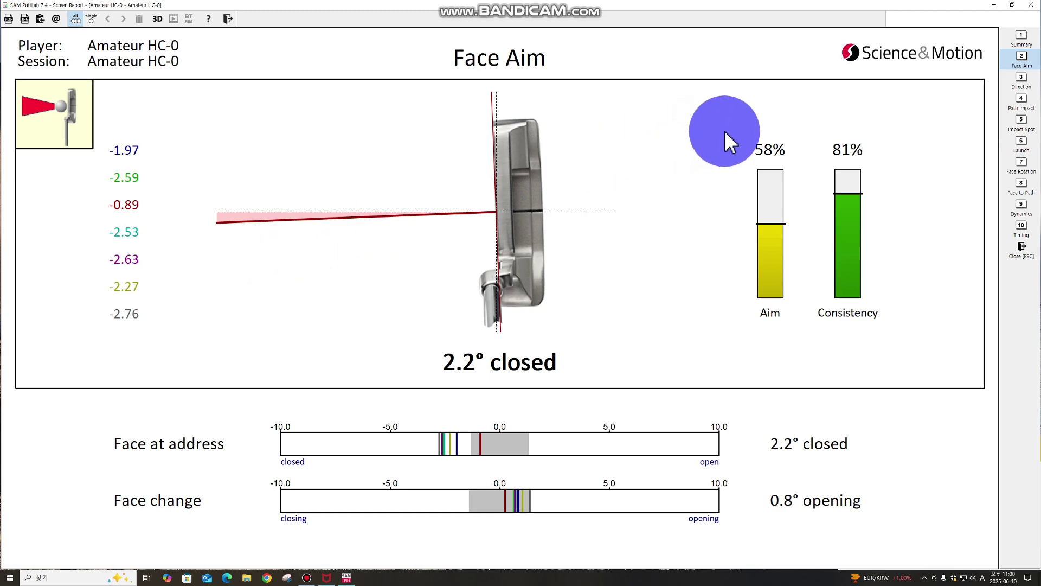
pyautogui.click(1030, 4)
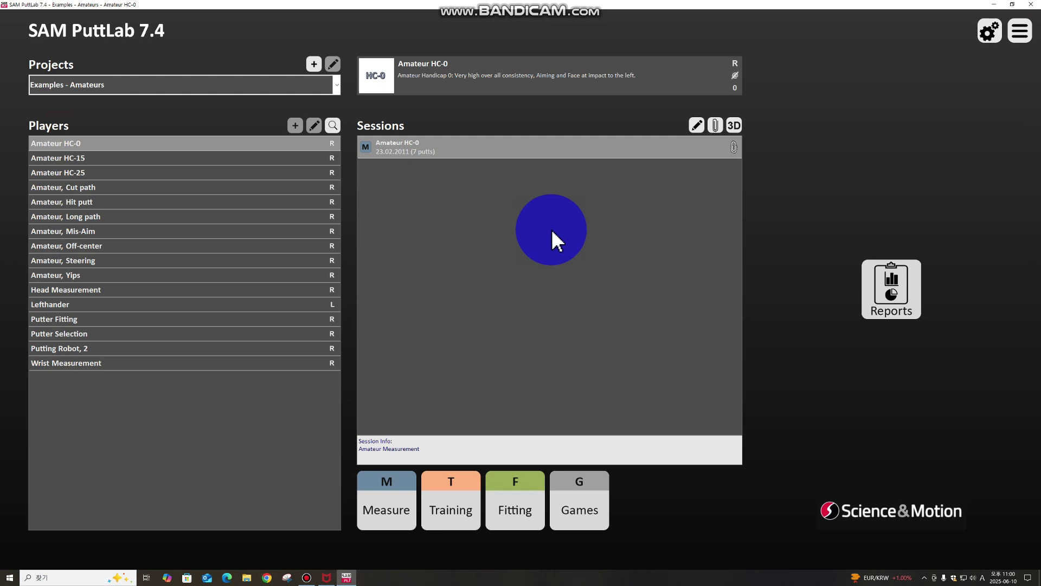
# - Open the Amateur HC-0 session in SAM 3D-Putt, play the stroke, and view its Face Angle and Impact Spot displays
pyautogui.click(738, 127)
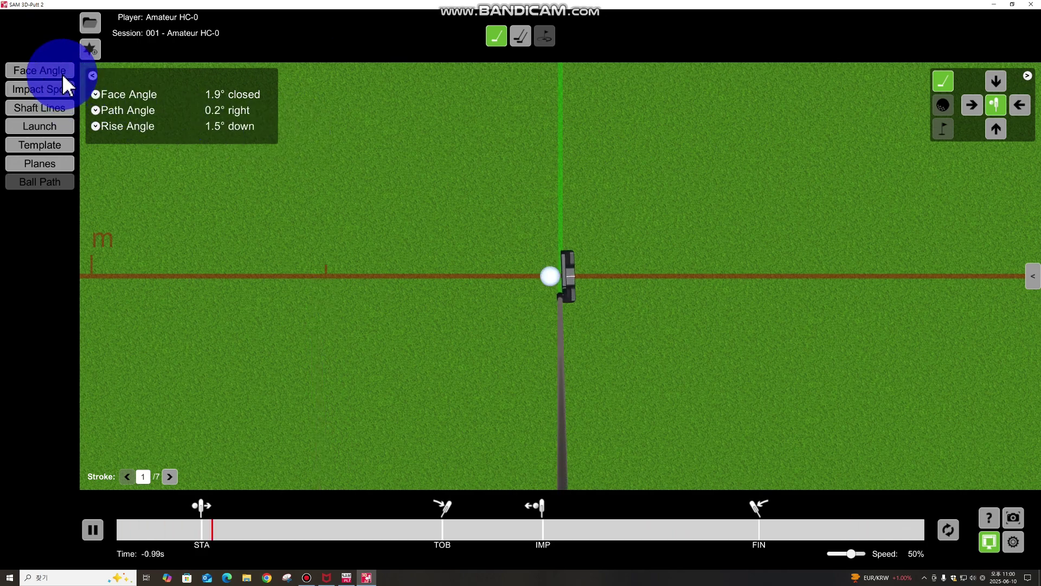
pyautogui.click(94, 533)
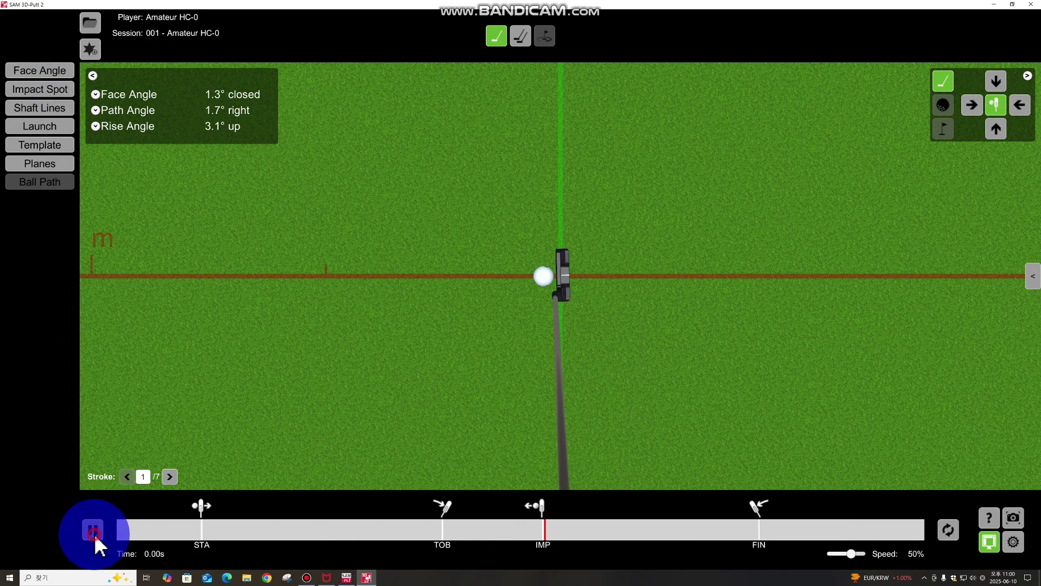
pyautogui.click(48, 73)
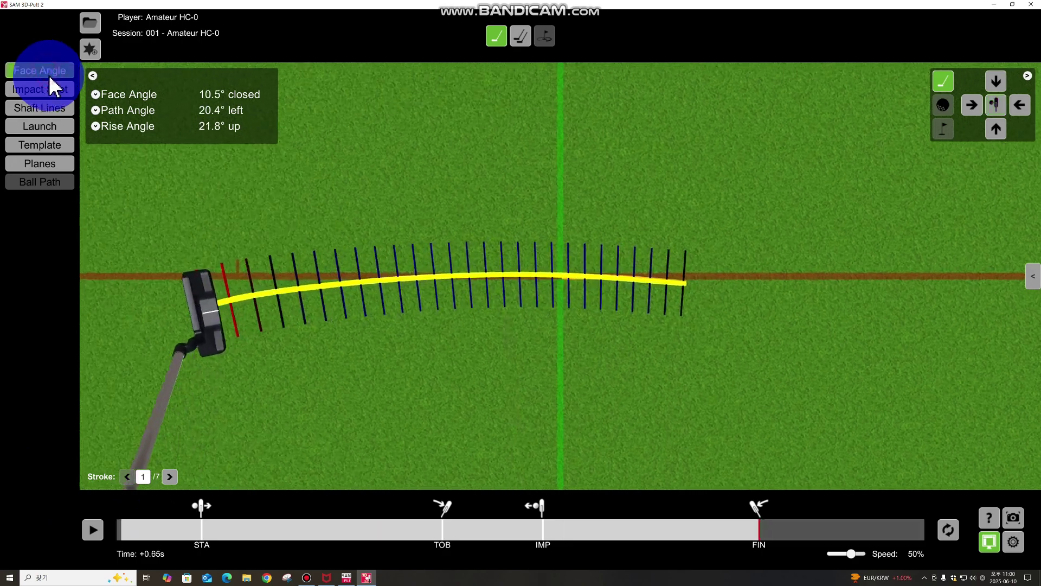
pyautogui.click(42, 91)
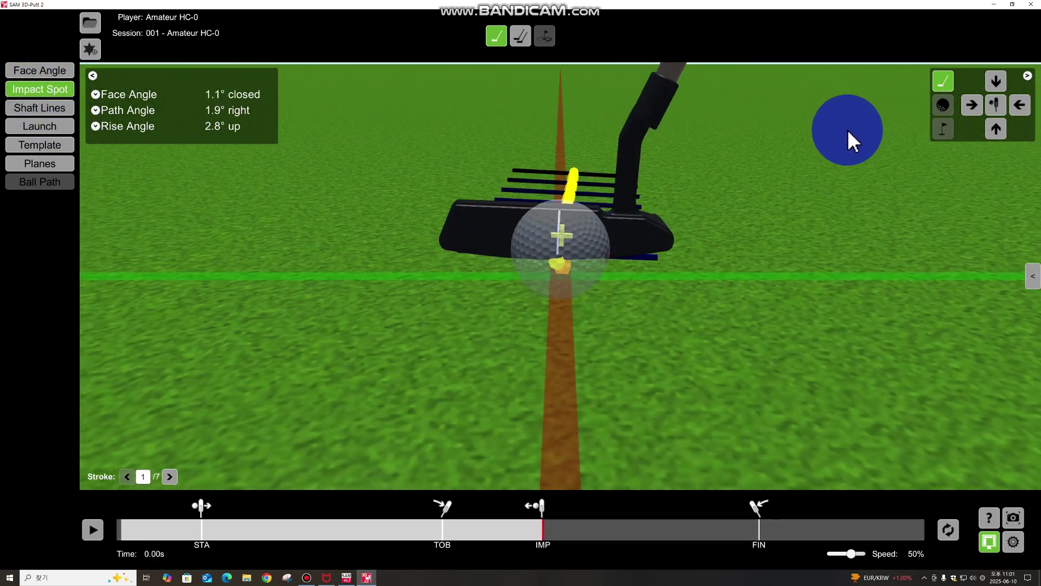
pyautogui.click(52, 74)
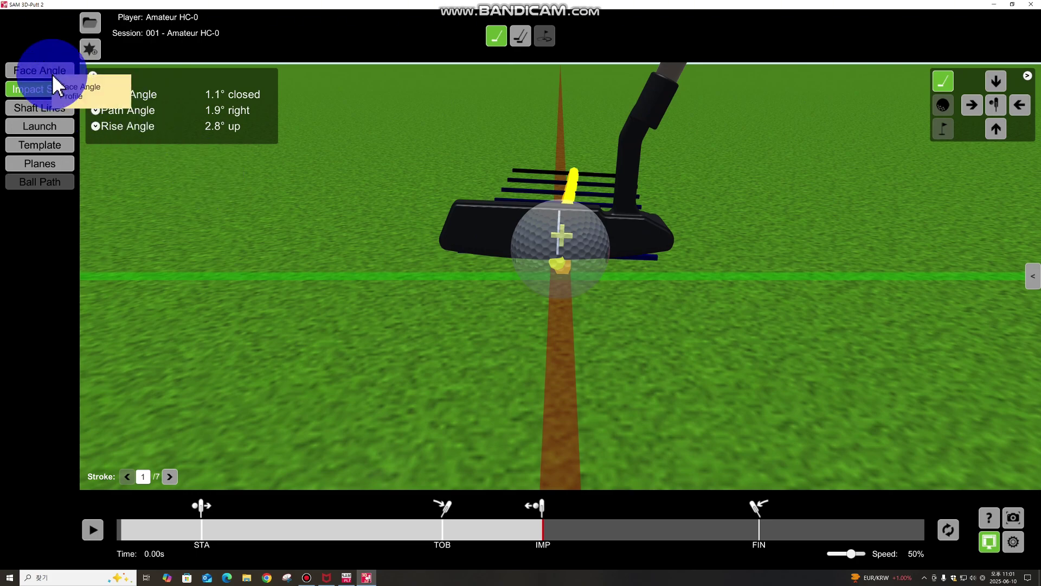
pyautogui.click(55, 89)
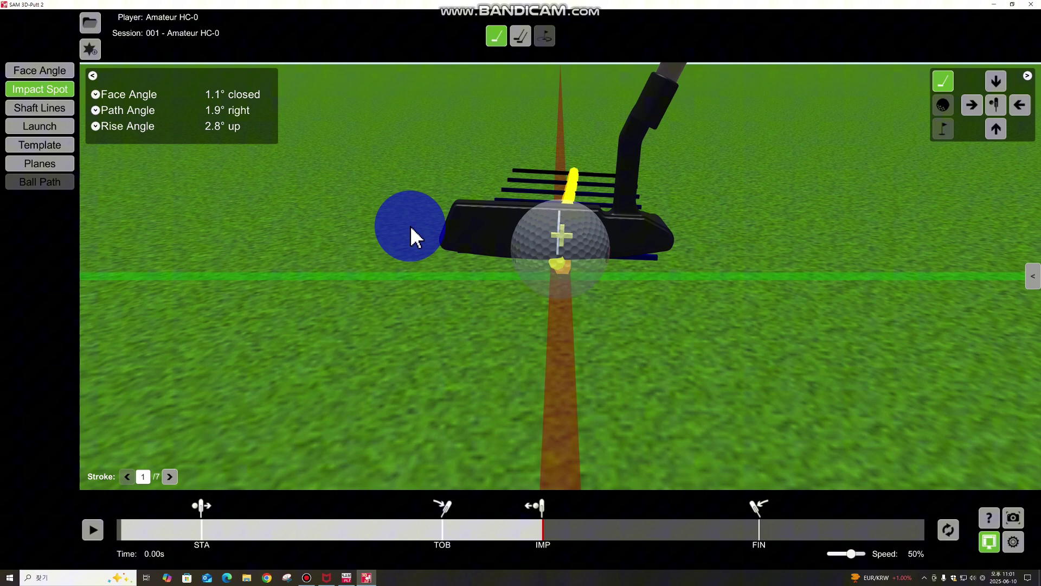
# - View the stroke's Shaft Lines and the Launch display in its vertical and horizontal views
pyautogui.click(46, 109)
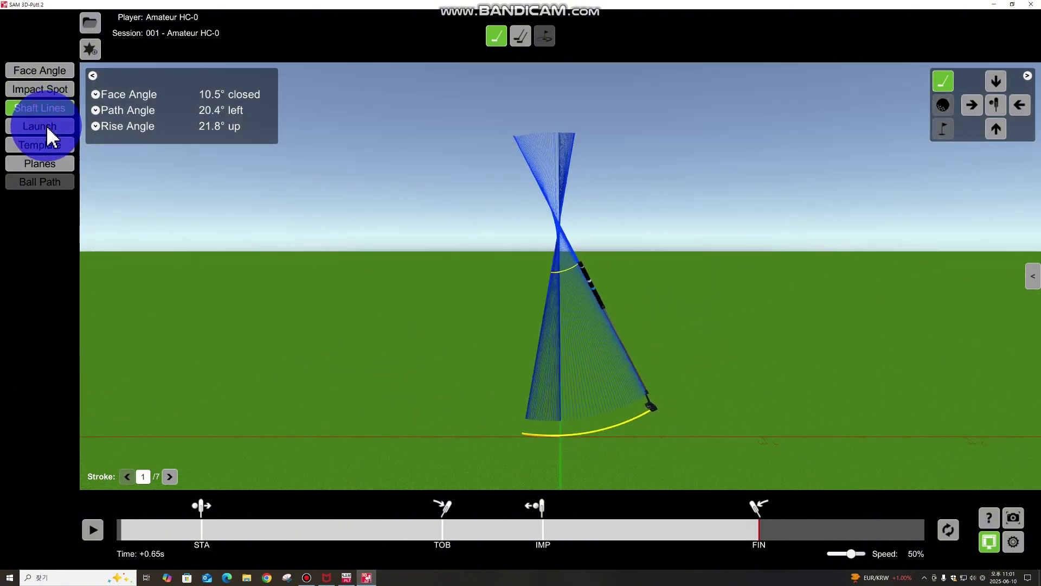
pyautogui.click(47, 127)
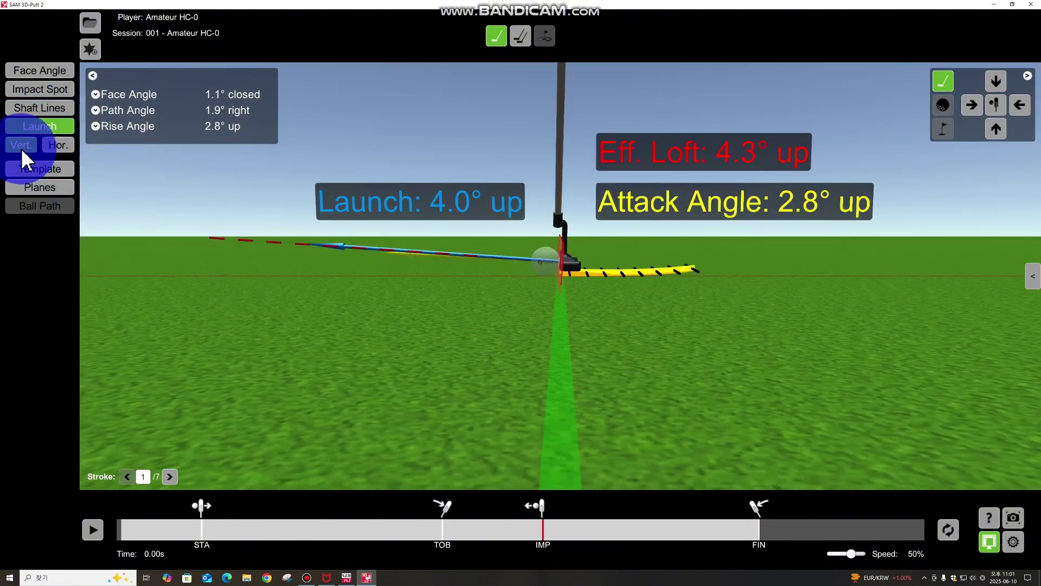
pyautogui.click(60, 150)
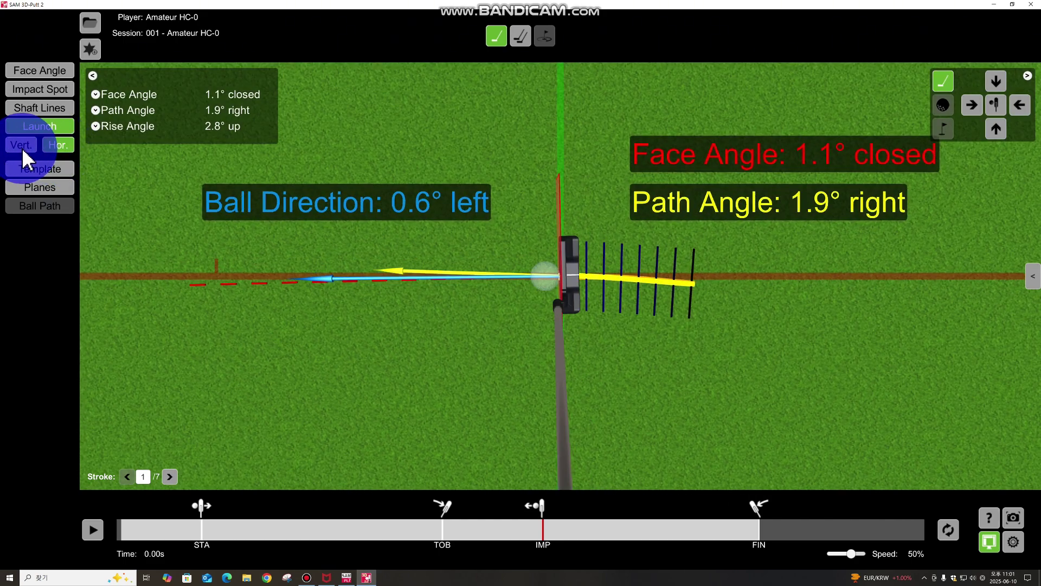
# - Overlay the Template on the stroke and set it to 12°
pyautogui.click(46, 170)
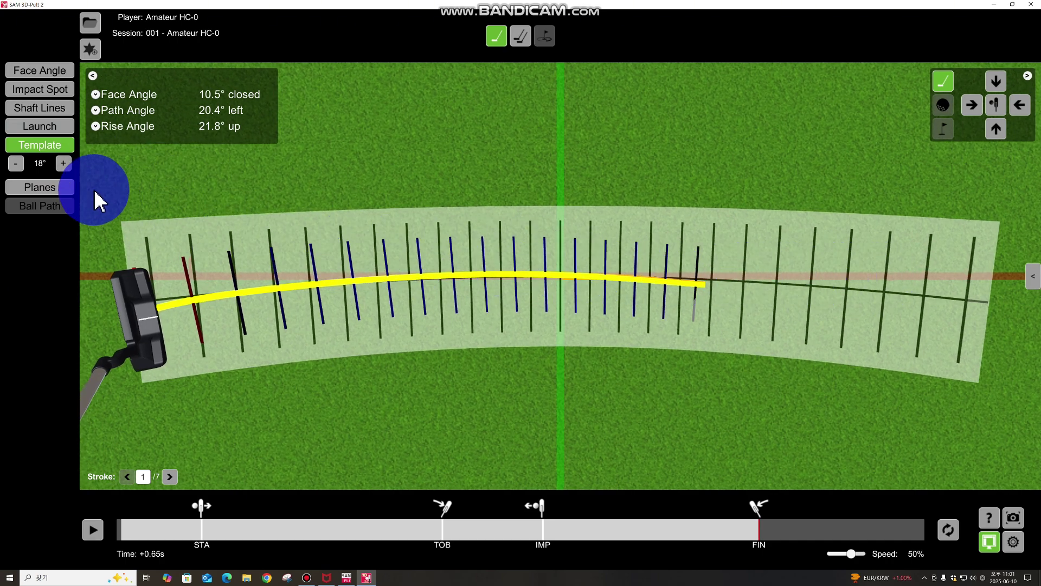
pyautogui.click(16, 164)
pyautogui.click(15, 163)
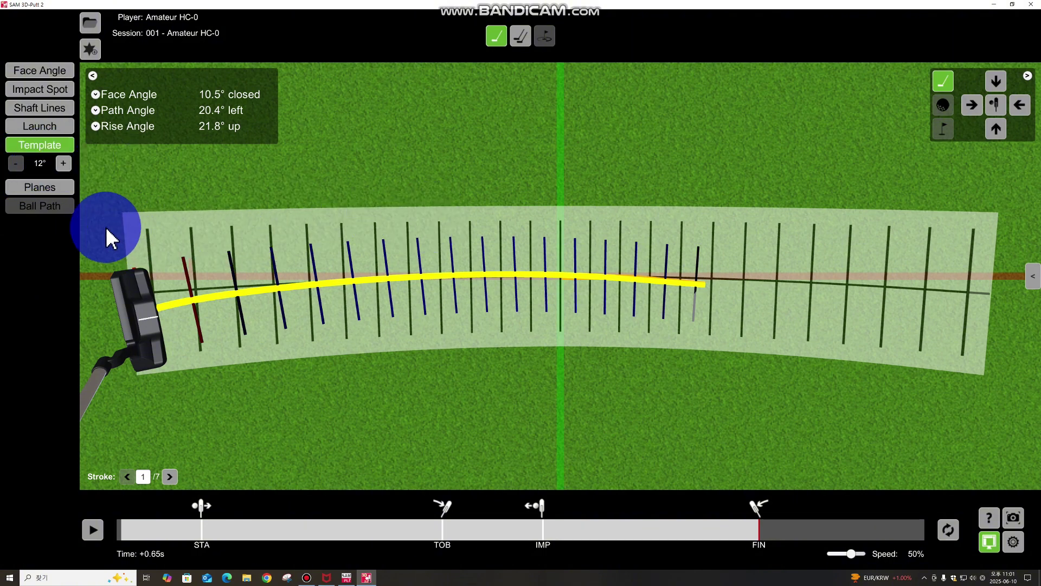
# - Display the stroke's Planes from the front, inspect them from other angles, and switch them to dynamic
pyautogui.click(62, 188)
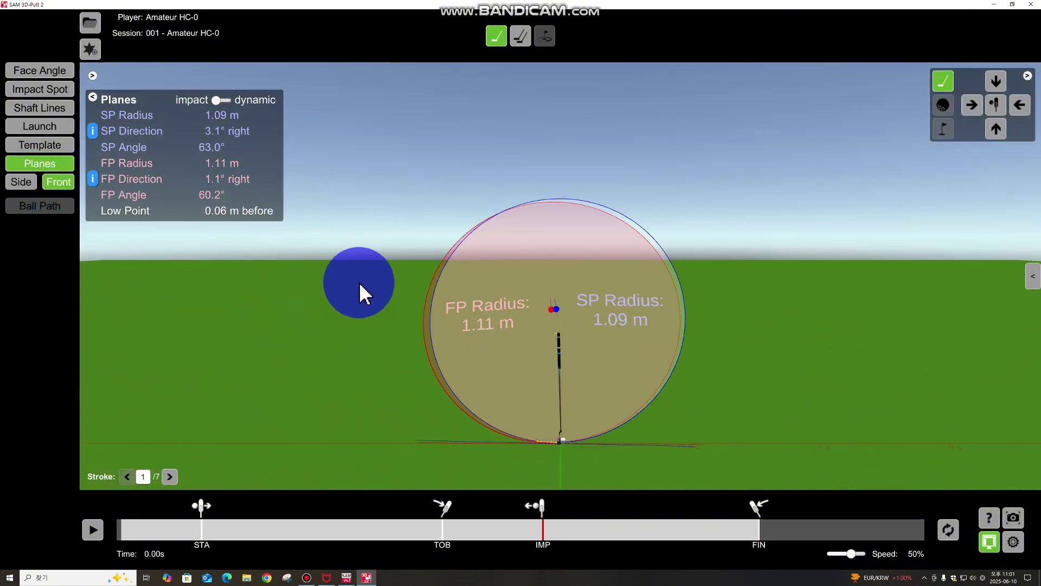
pyautogui.moveTo(378, 302); pyautogui.dragTo(545, 302)
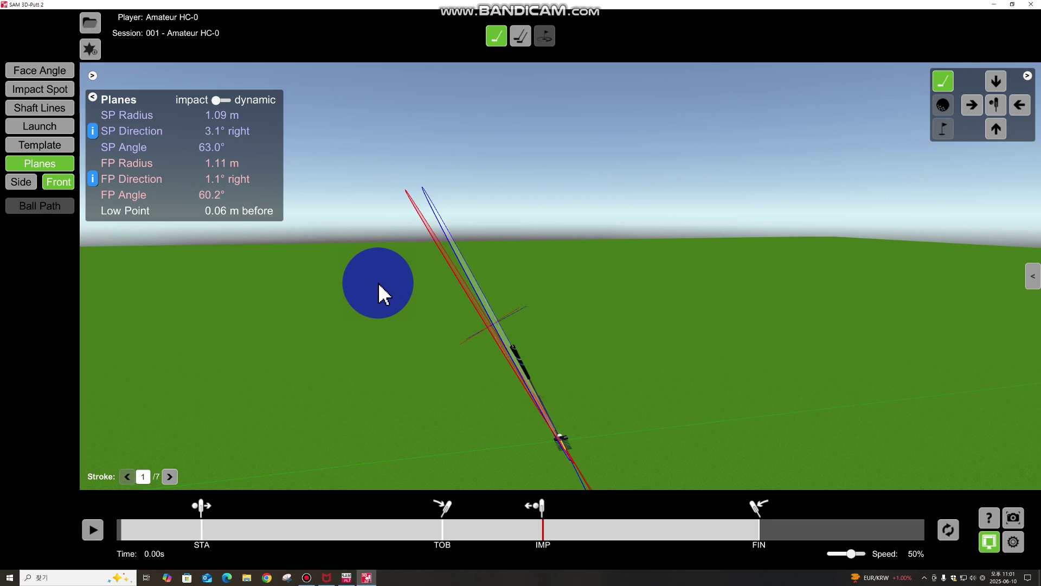
pyautogui.moveTo(379, 282); pyautogui.dragTo(369, 279)
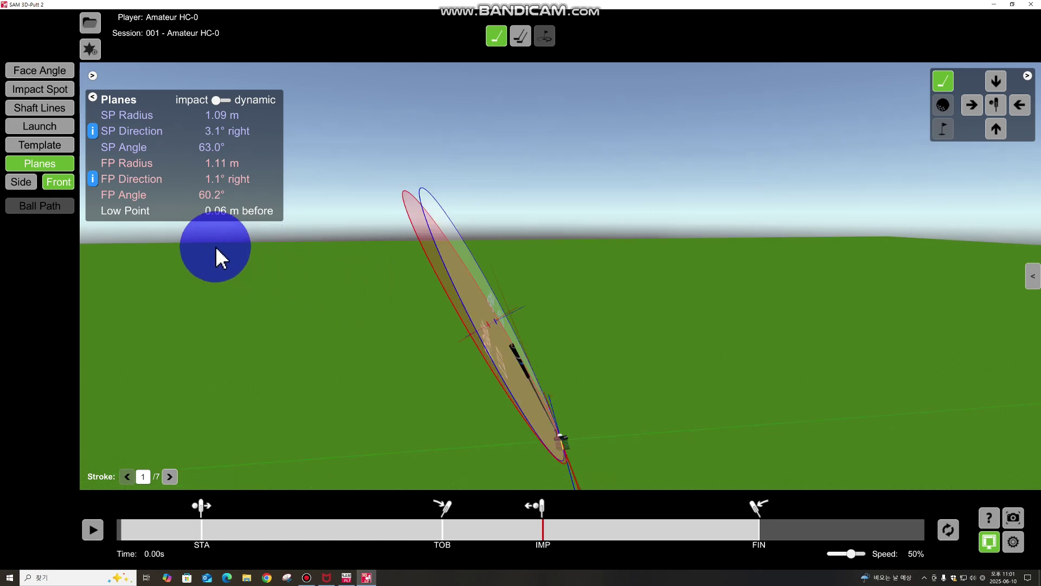
pyautogui.click(55, 184)
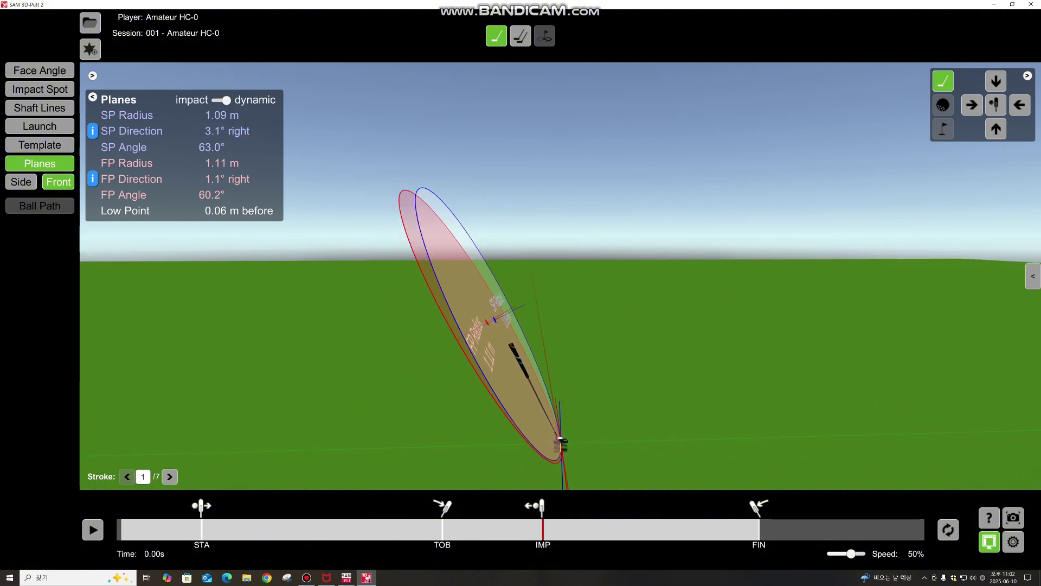
# - Play the stroke to compare the dynamic and impact planes, and close the 3D view
pyautogui.click(93, 530)
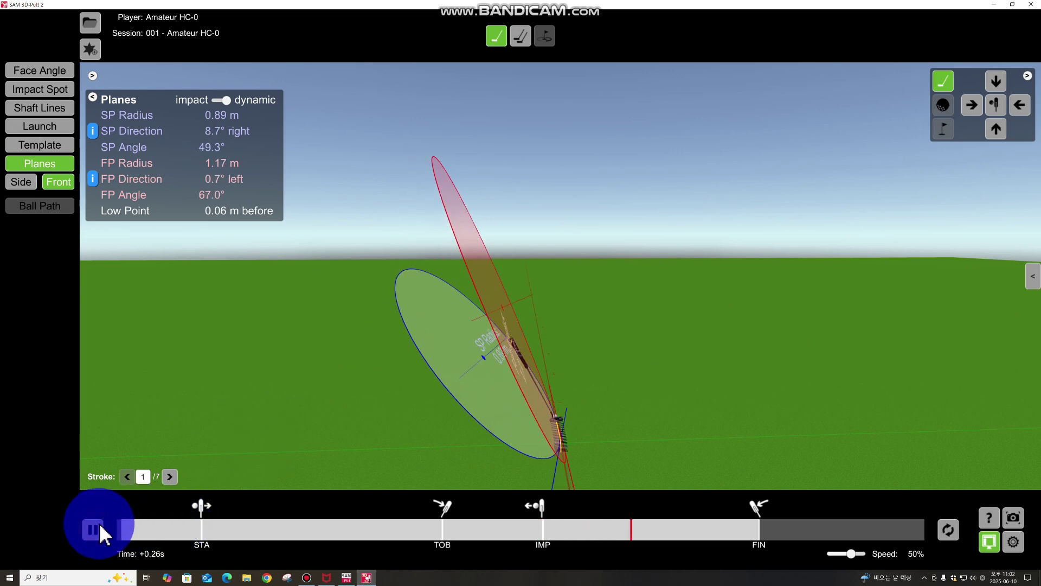
pyautogui.click(219, 105)
pyautogui.click(211, 441)
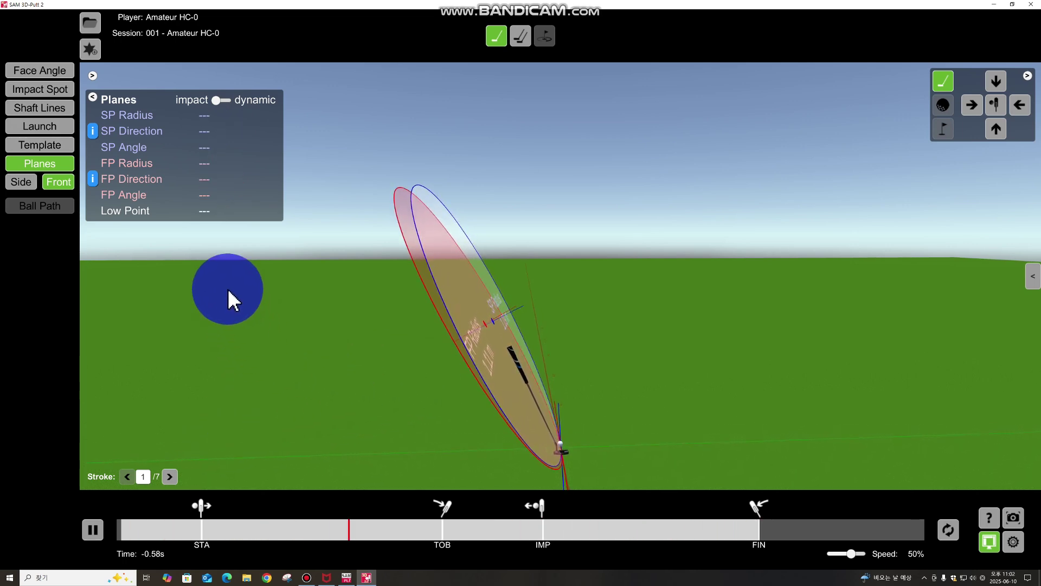
pyautogui.click(224, 100)
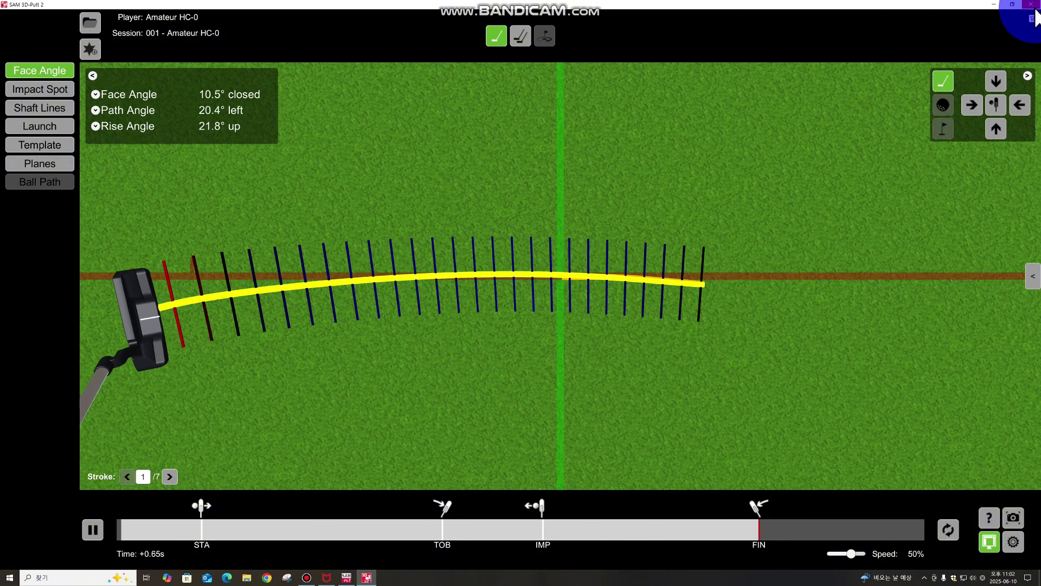
pyautogui.click(1033, 7)
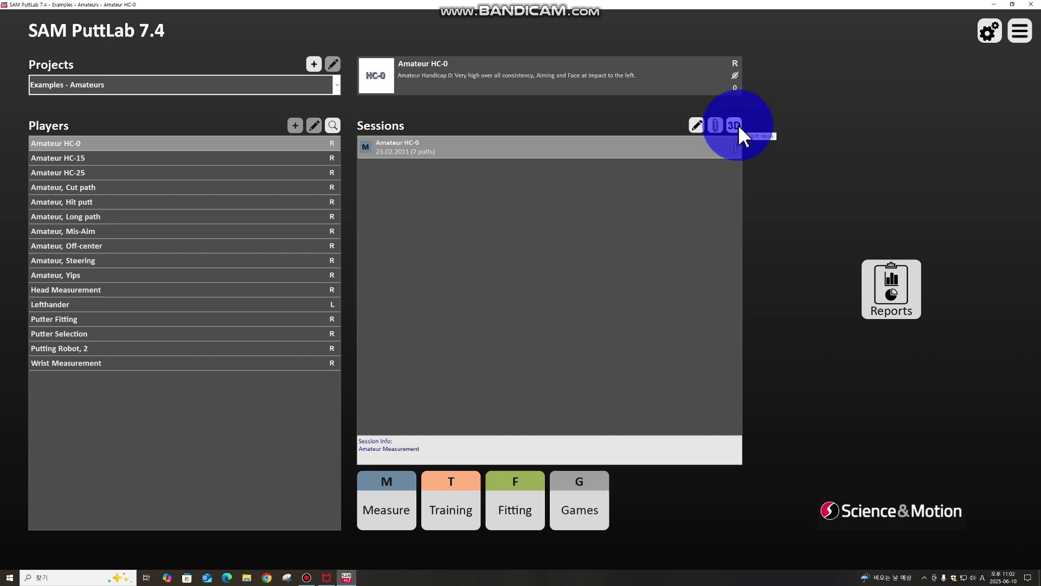
# - Reopen the Extended Report for the session and view its Face Aim and Direction pages
pyautogui.click(893, 290)
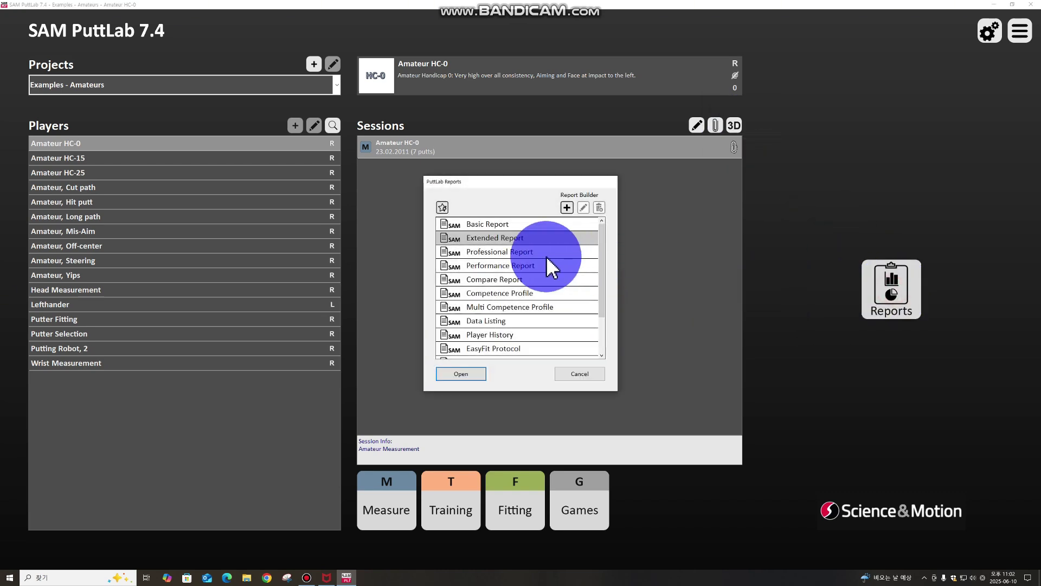
pyautogui.click(476, 375)
pyautogui.click(1021, 60)
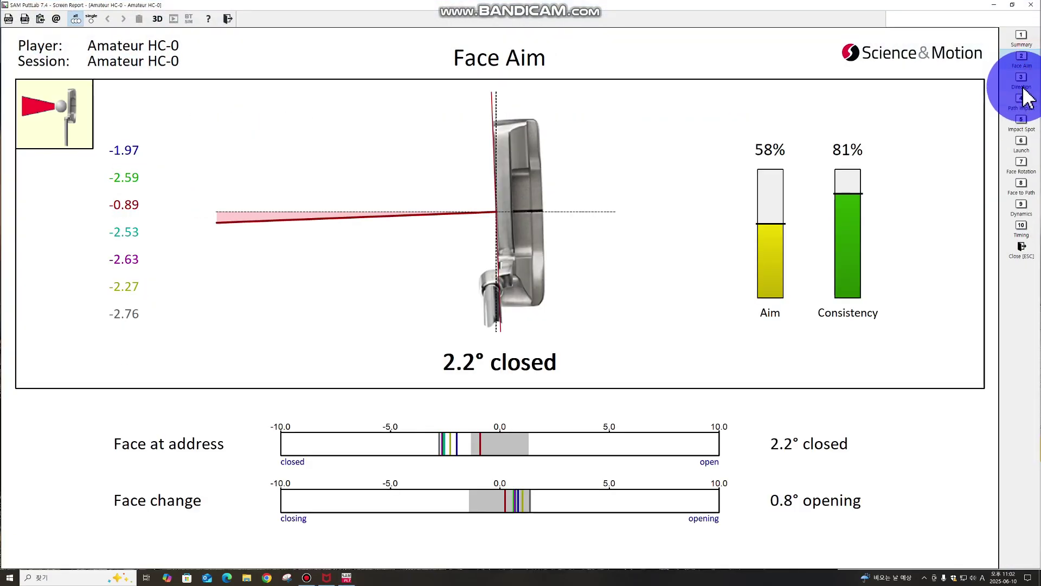
pyautogui.click(1025, 82)
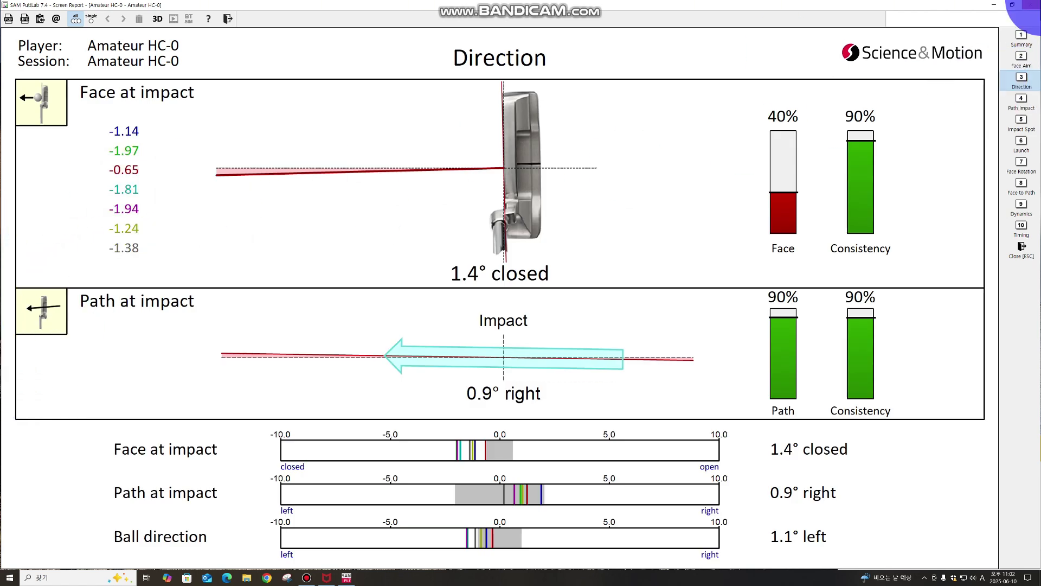
# - Open the 3D view from the report at Impact Spot, and return to the report's Impact Spot page
pyautogui.click(157, 19)
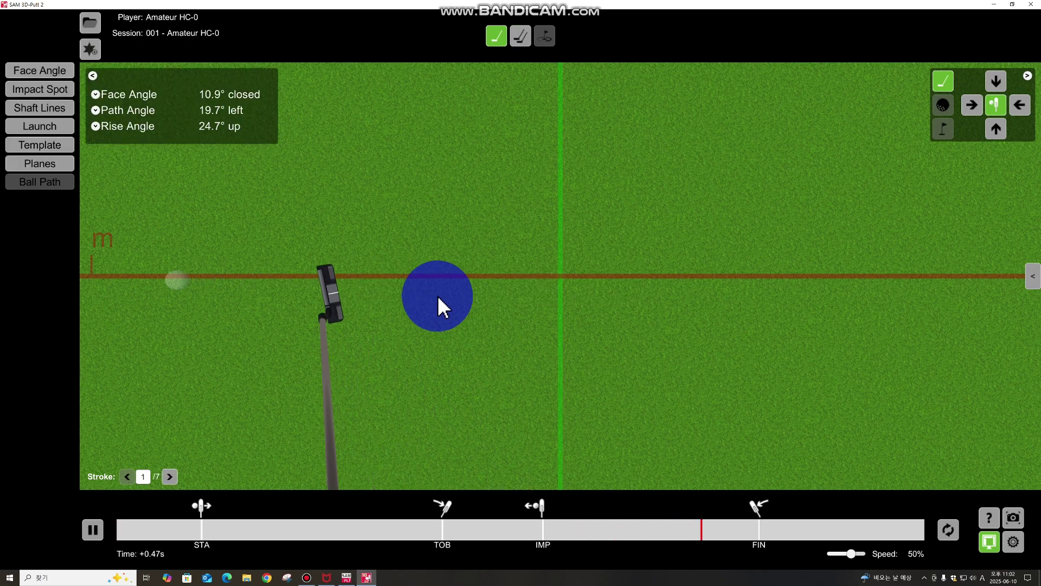
pyautogui.click(58, 89)
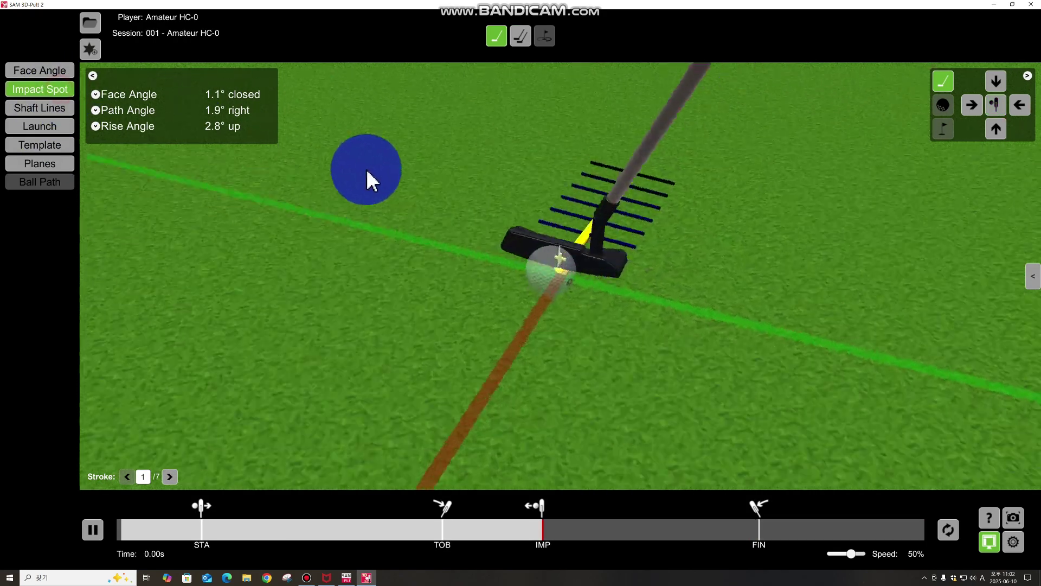
pyautogui.click(334, 580)
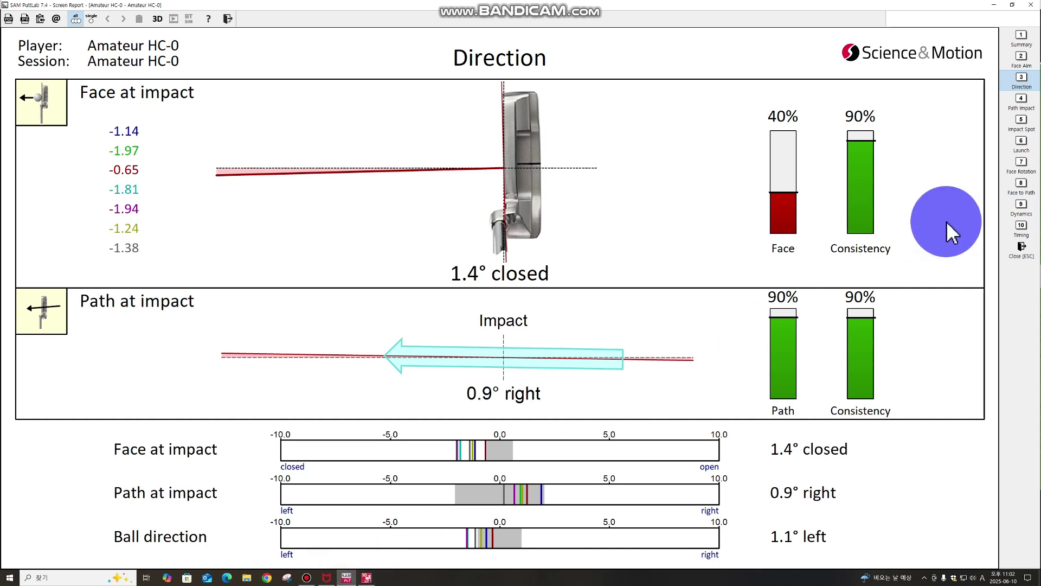
pyautogui.click(1022, 121)
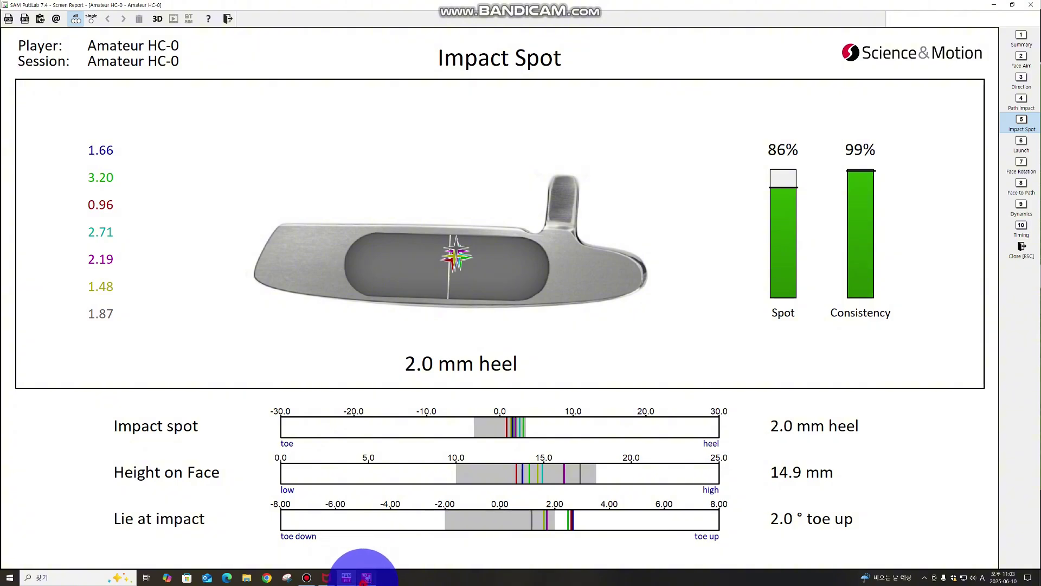
# - Switch back to SAM 3D-Putt and step through the Impact Spot view up to stroke 4
pyautogui.click(366, 577)
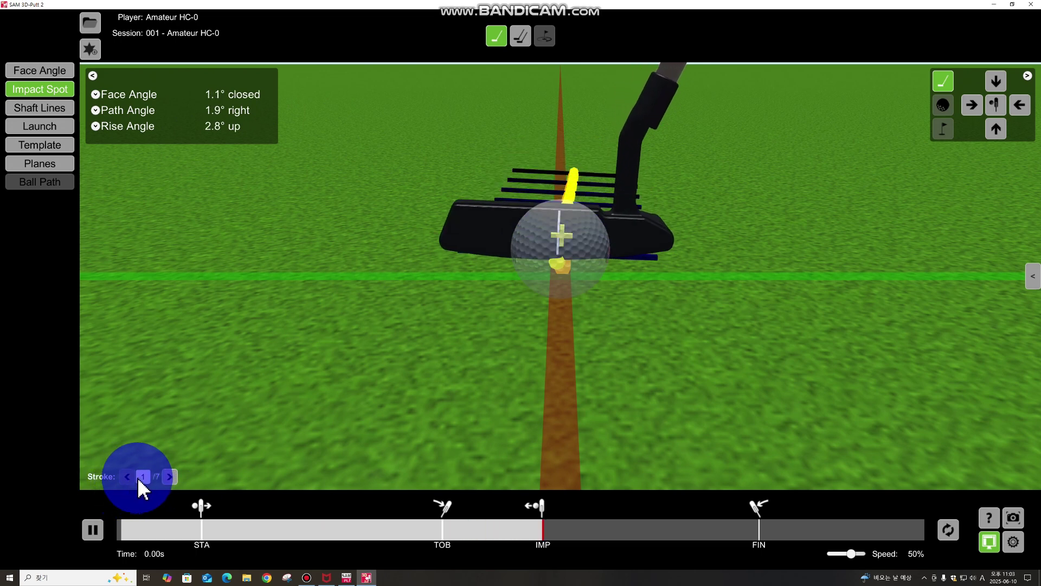
pyautogui.click(171, 476)
pyautogui.click(171, 476)
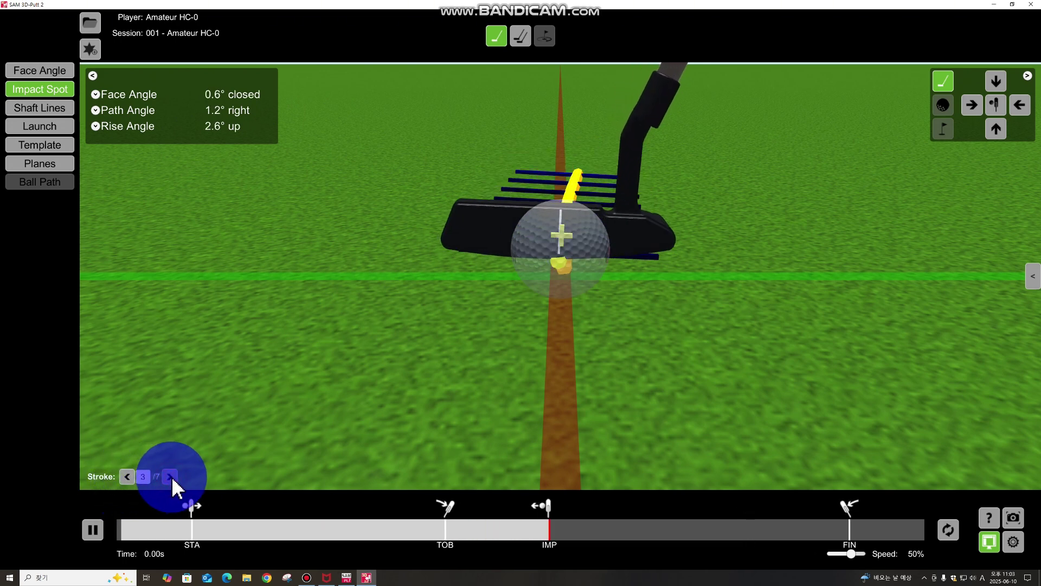
pyautogui.click(171, 476)
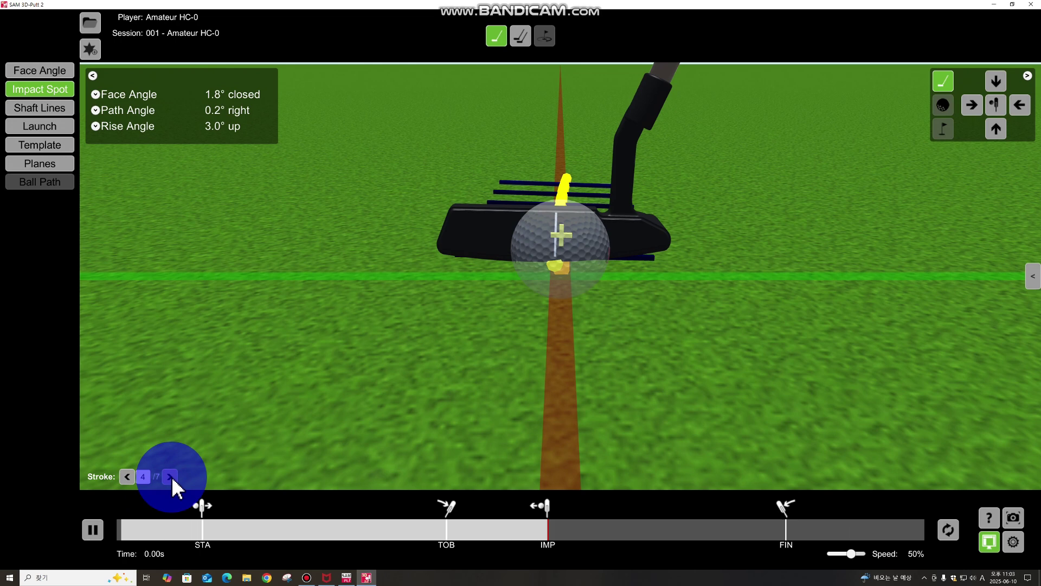
# - Advance the Impact Spot view from stroke 4 through to stroke 7
pyautogui.click(171, 476)
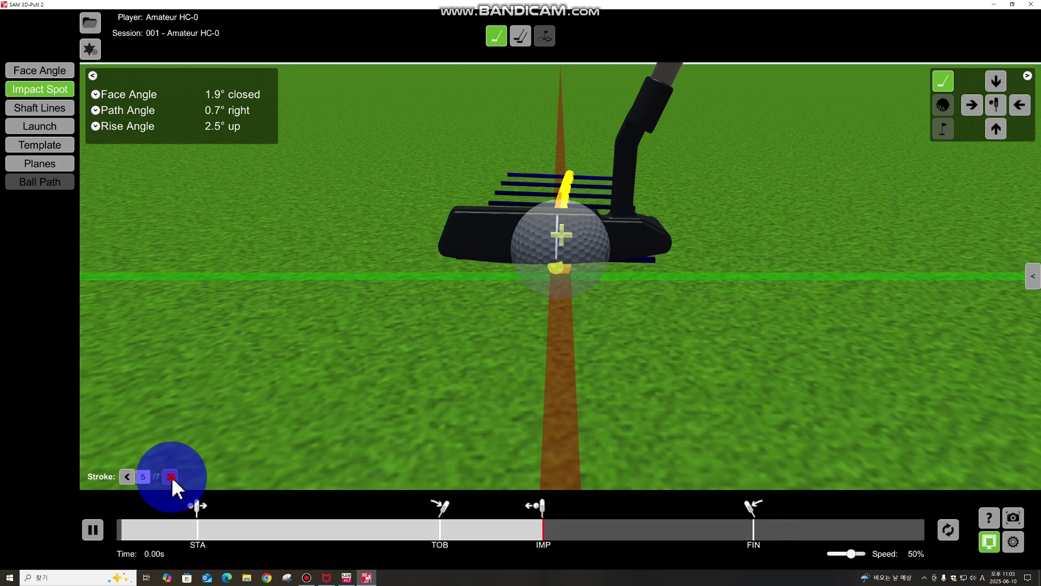
pyautogui.click(170, 476)
pyautogui.click(171, 477)
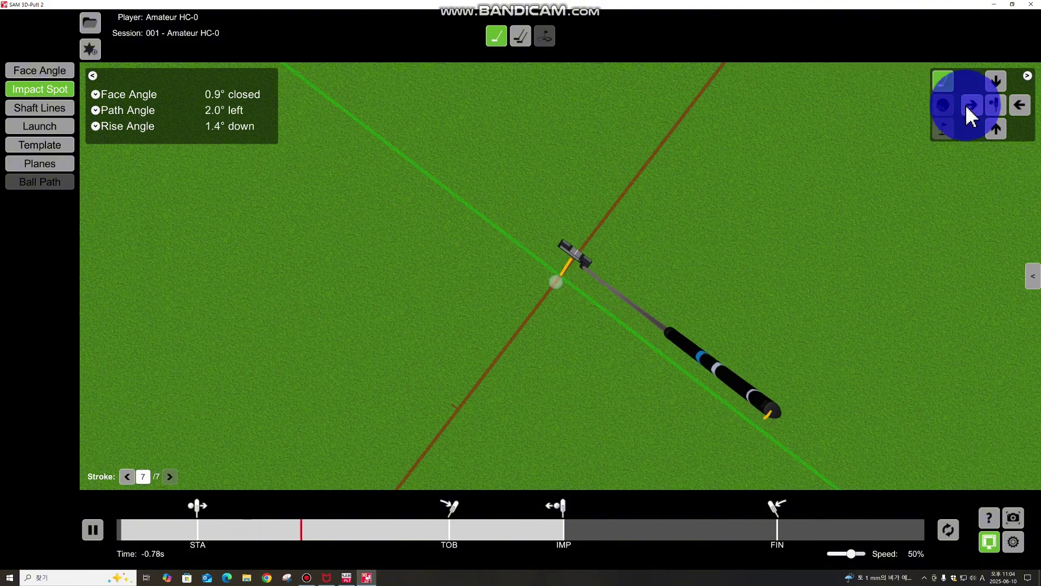
# - View stroke 7 from above, along both directions of the target line and from both sides, and hide and restore the camera controls
pyautogui.click(1000, 109)
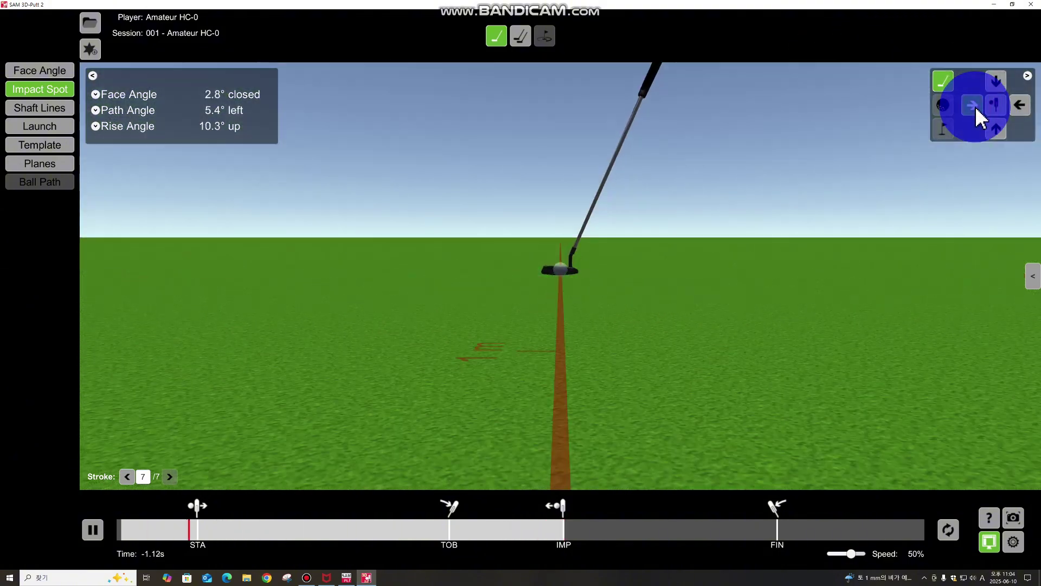
pyautogui.click(1023, 107)
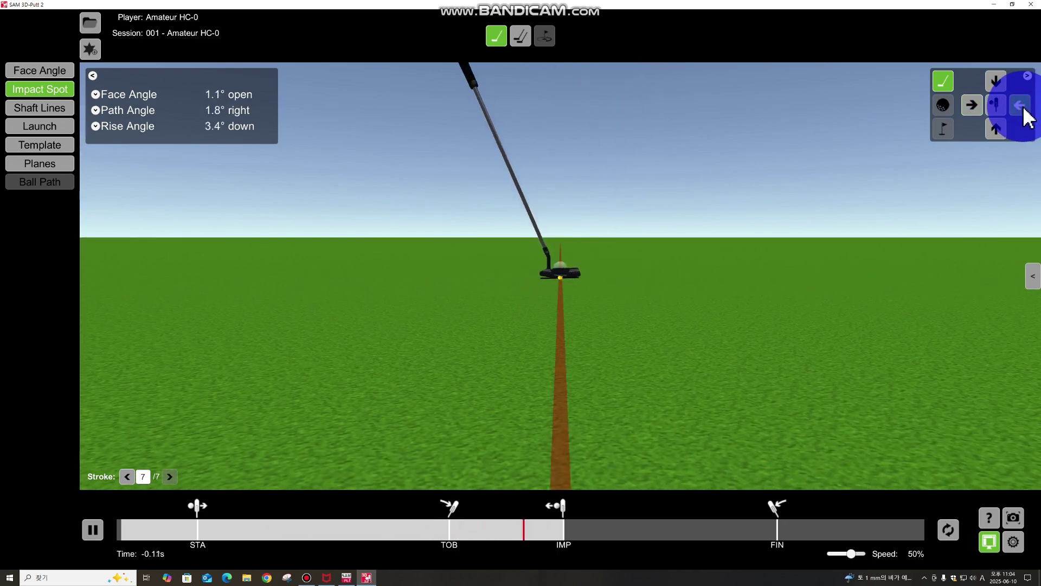
pyautogui.click(1004, 80)
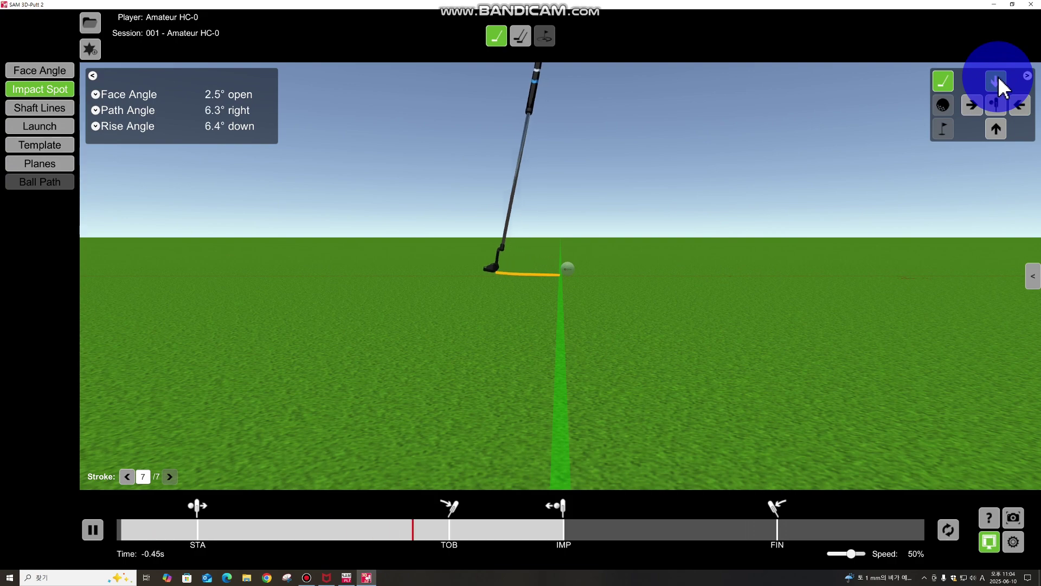
pyautogui.click(995, 132)
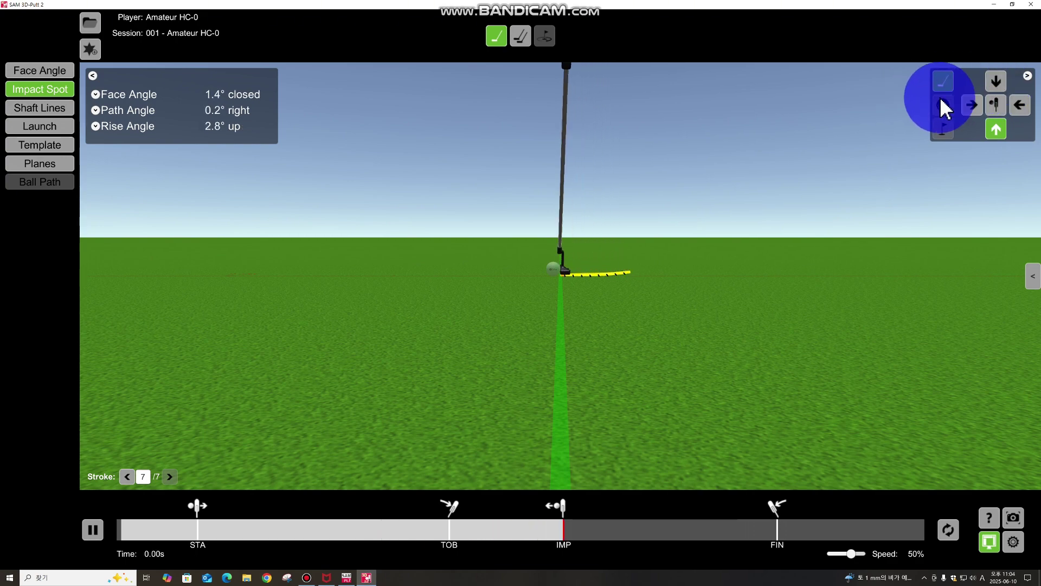
pyautogui.click(996, 106)
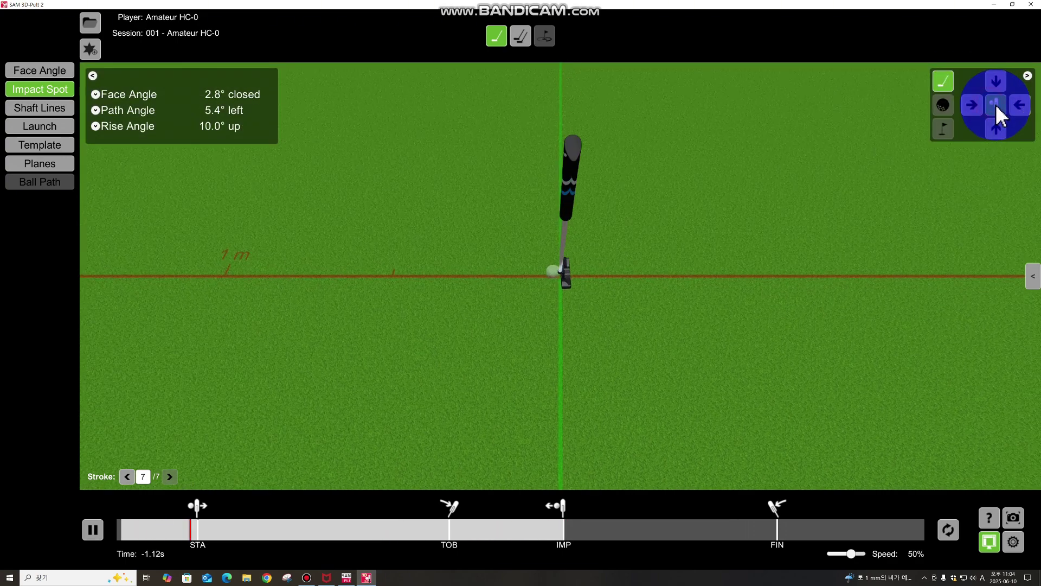
pyautogui.click(996, 128)
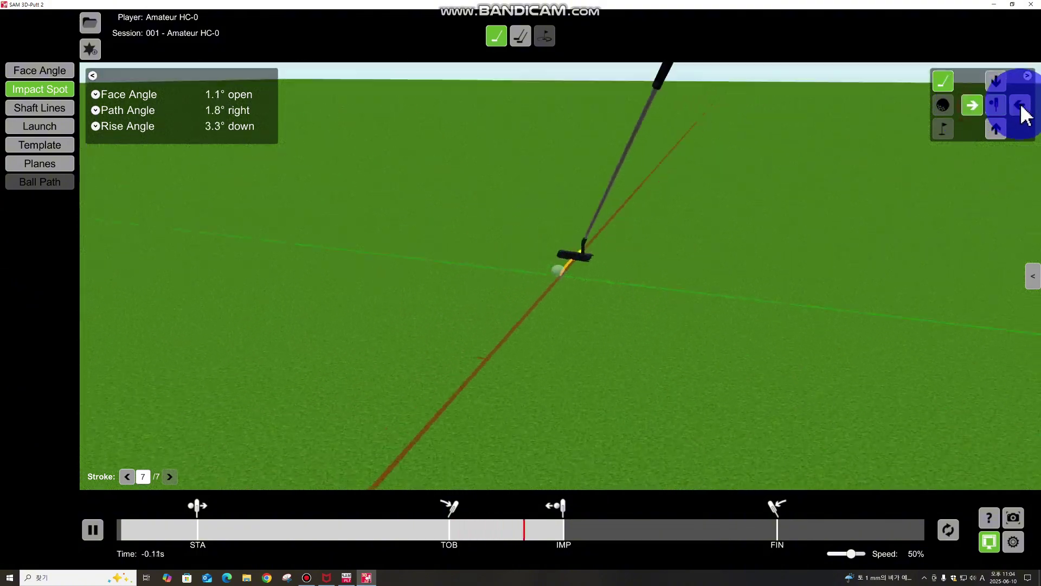
pyautogui.click(996, 82)
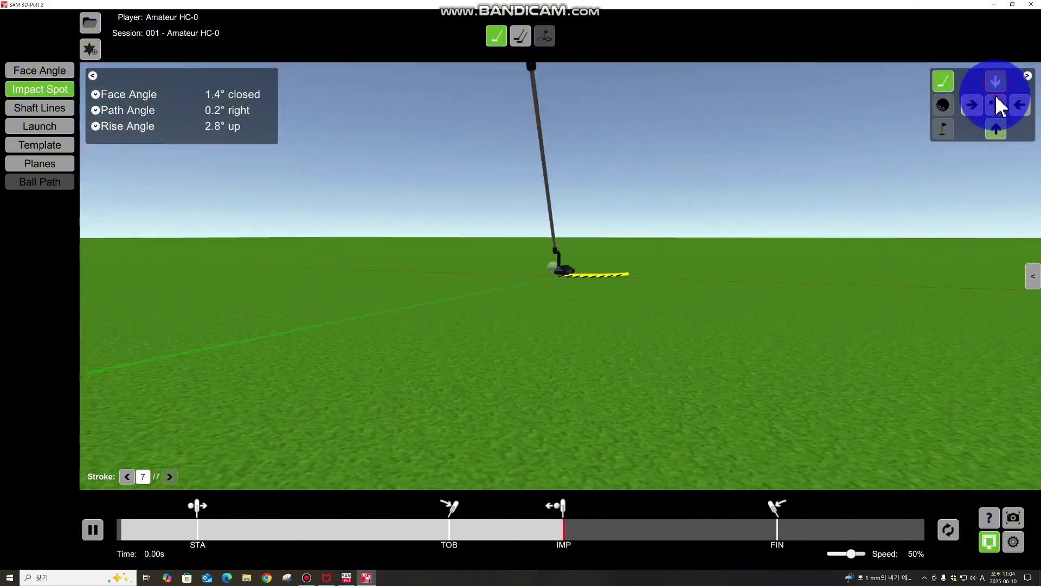
pyautogui.click(1028, 75)
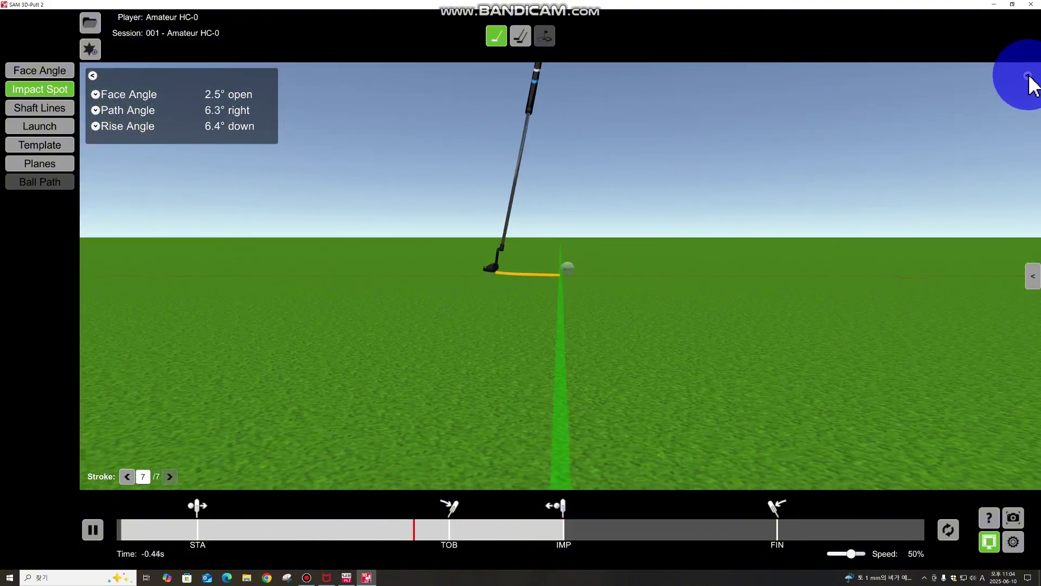
pyautogui.click(1028, 79)
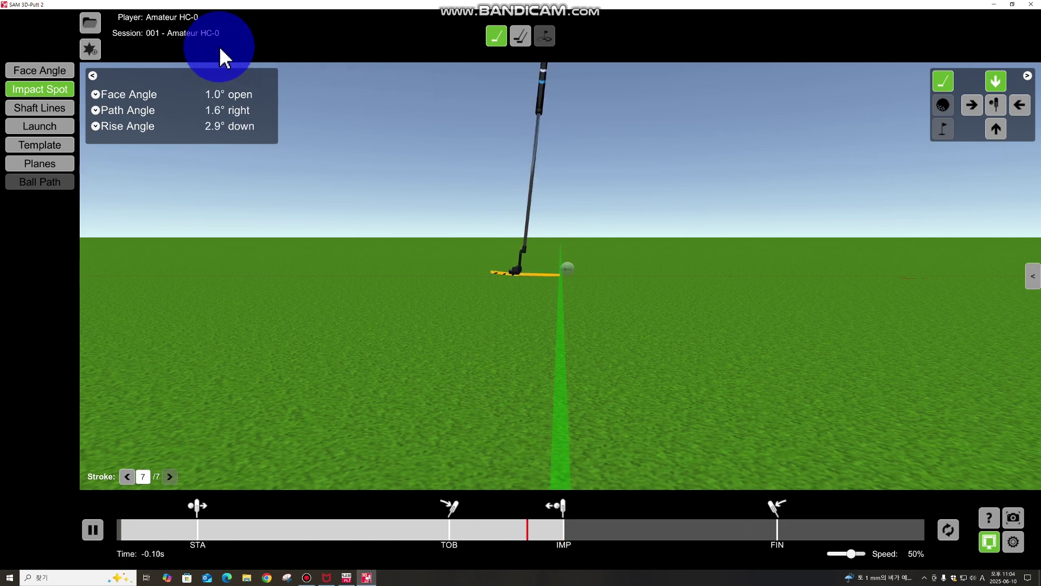
# - Turn on comparison mode and load the favorite Amateur HC-15 as the comparison player
pyautogui.click(522, 37)
pyautogui.scroll(-3, 481, 245)
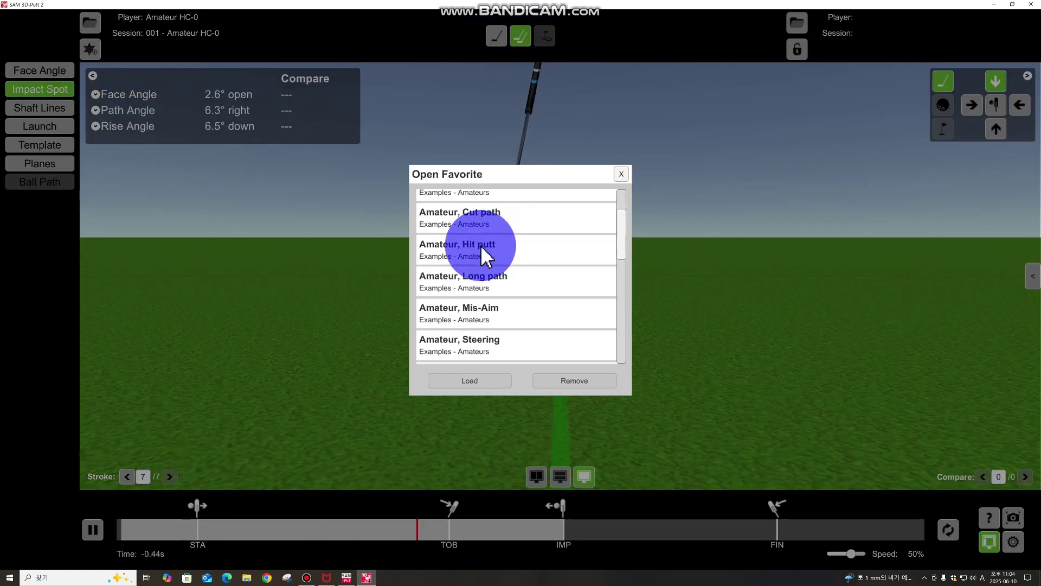
pyautogui.scroll(3, 506, 232)
pyautogui.click(493, 239)
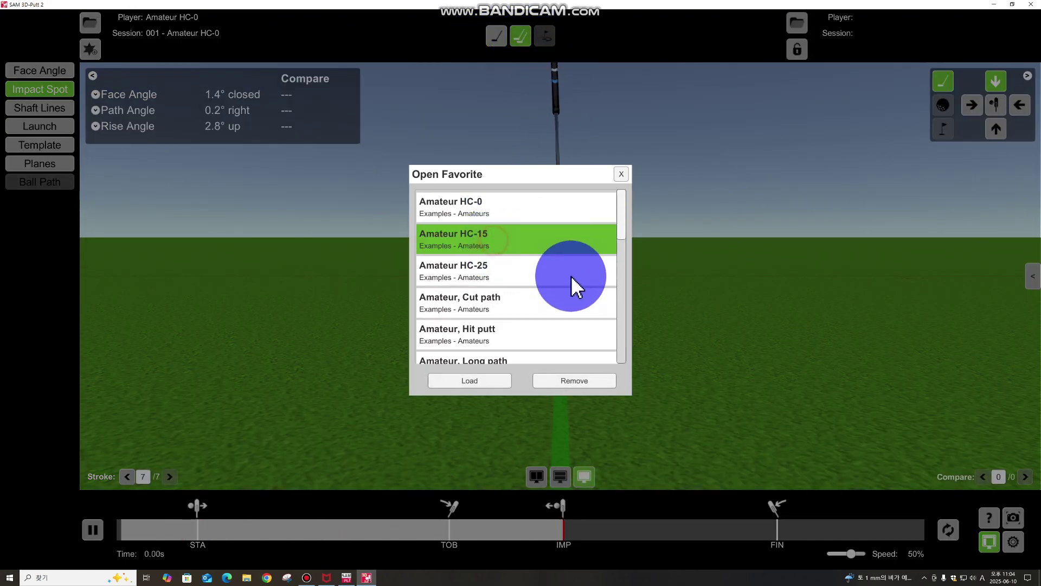
pyautogui.click(494, 385)
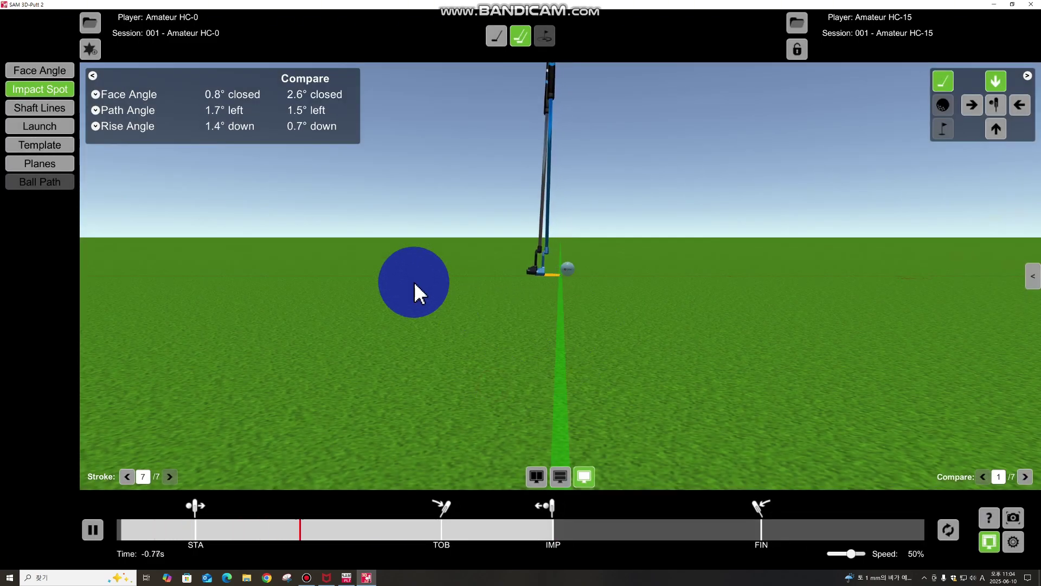
# - Show the two players side by side in the Face Angle view, and change the comparison to Impact Spot
pyautogui.click(62, 74)
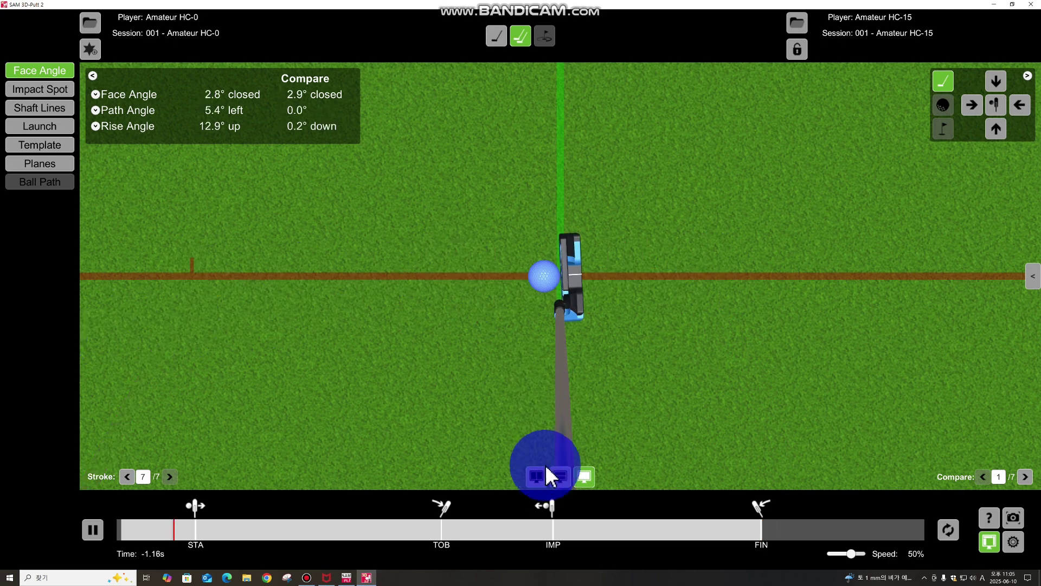
pyautogui.click(536, 477)
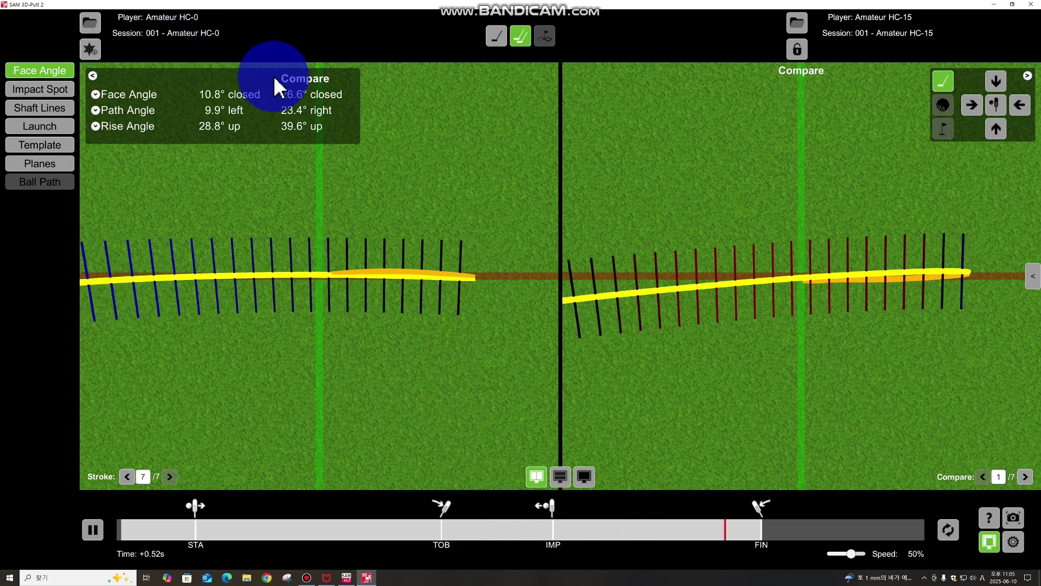
pyautogui.click(64, 91)
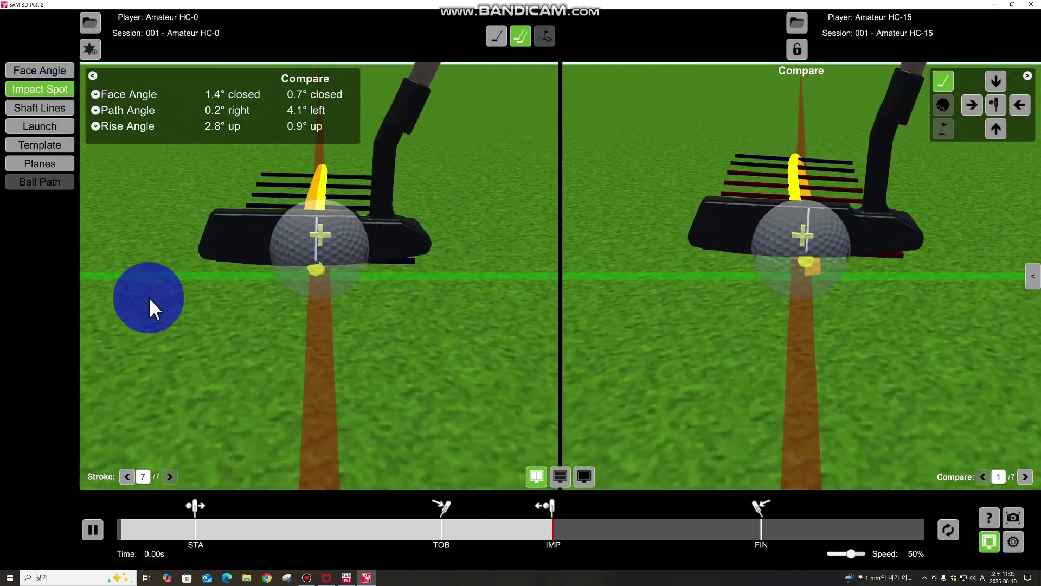
# - Step Amateur HC-0 back to stroke 1 in the side-by-side Impact Spot comparison
pyautogui.click(128, 481)
pyautogui.click(128, 482)
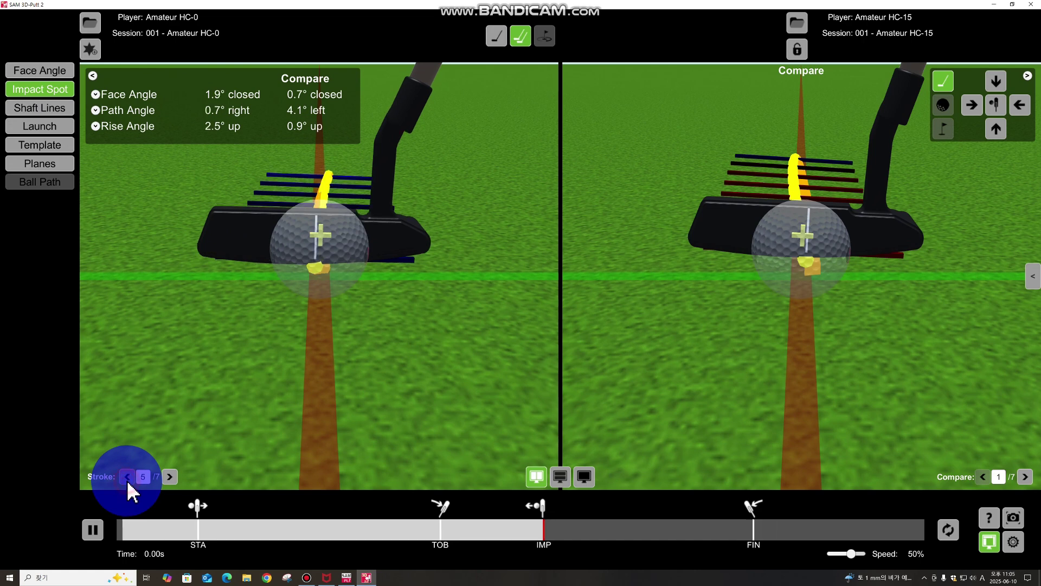
pyautogui.click(128, 481)
pyautogui.click(128, 482)
pyautogui.click(128, 482)
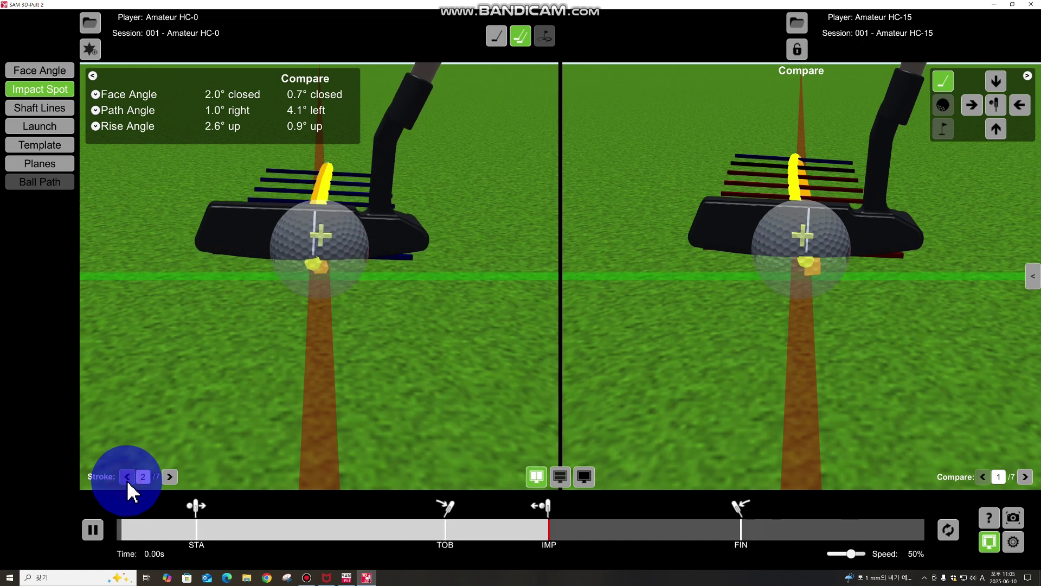
pyautogui.click(128, 482)
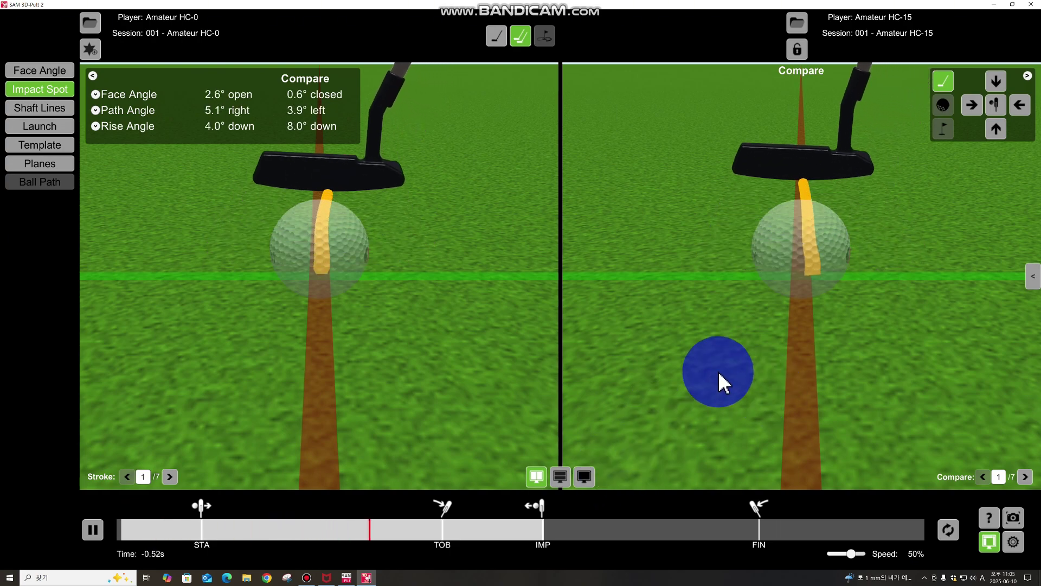
# - Compare both players in the Shaft Lines, Launch and Template views, and close the 3D view
pyautogui.click(53, 108)
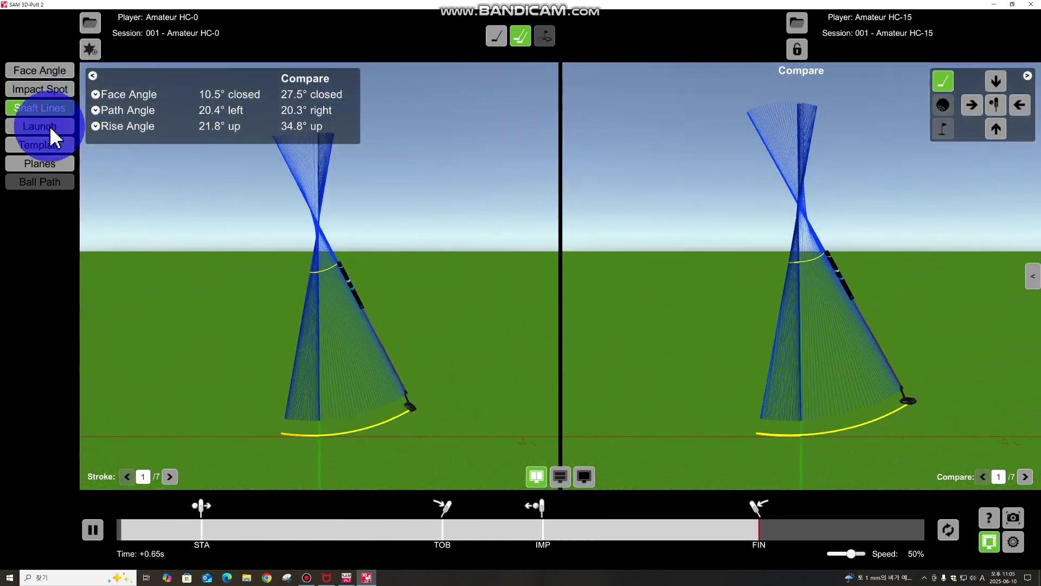
pyautogui.click(49, 126)
pyautogui.click(50, 166)
pyautogui.click(393, 288)
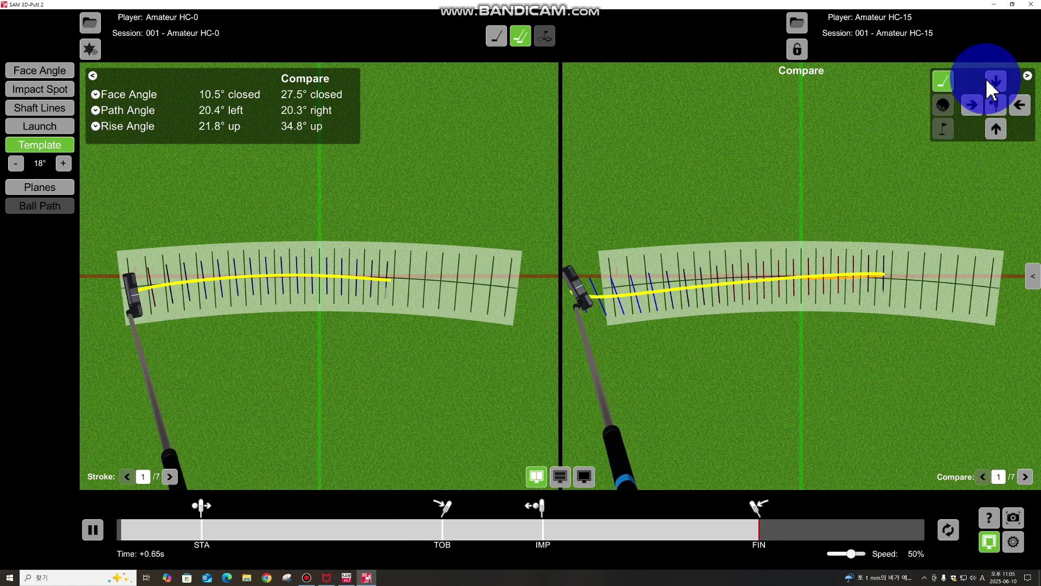
pyautogui.click(1031, 5)
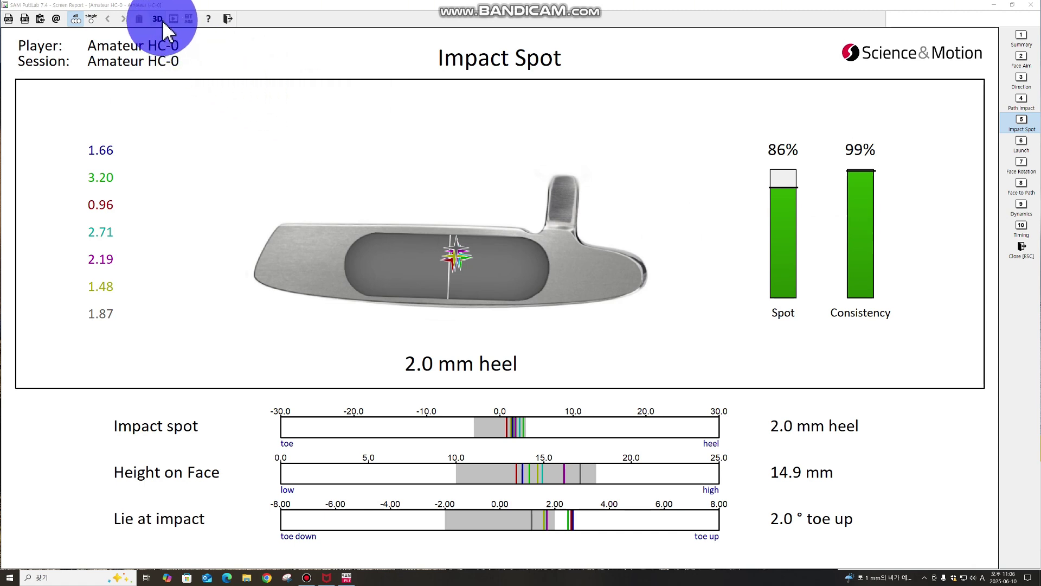
# - Close the current report, reopen the Extended Report at its Summary page, and return to the session overview
pyautogui.click(1031, 6)
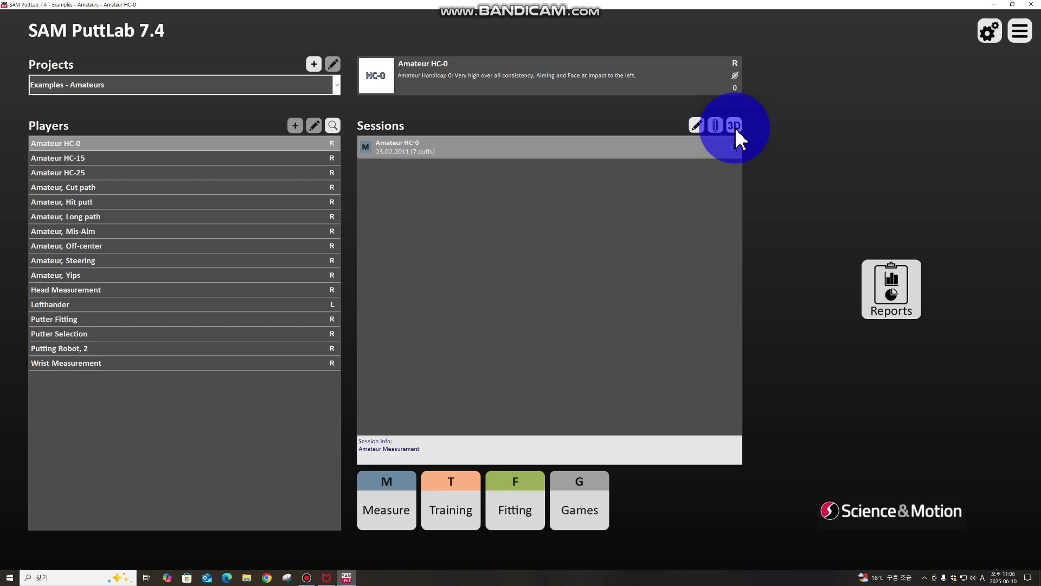
pyautogui.click(887, 302)
pyautogui.click(461, 373)
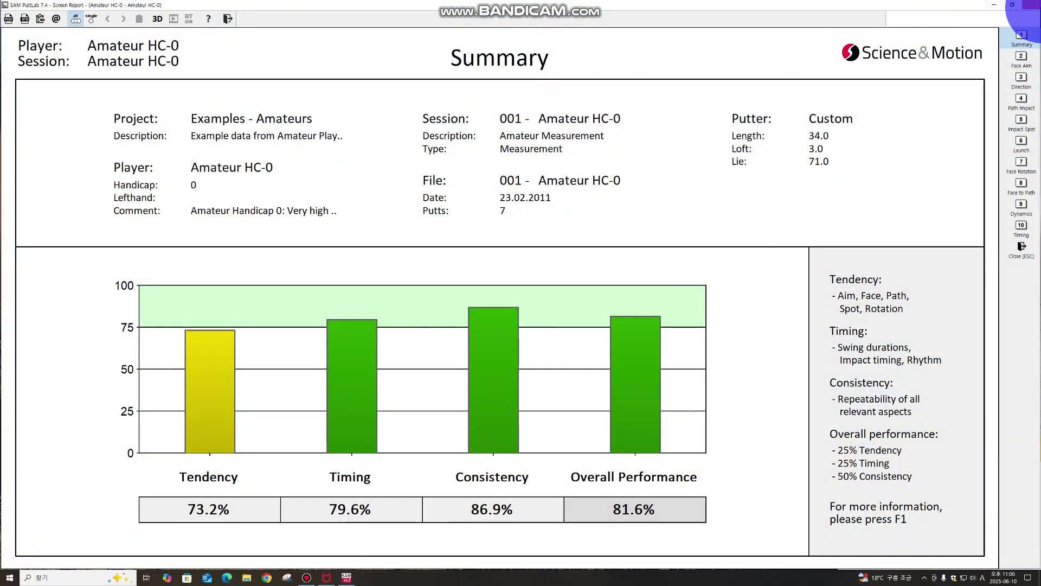
pyautogui.click(1031, 5)
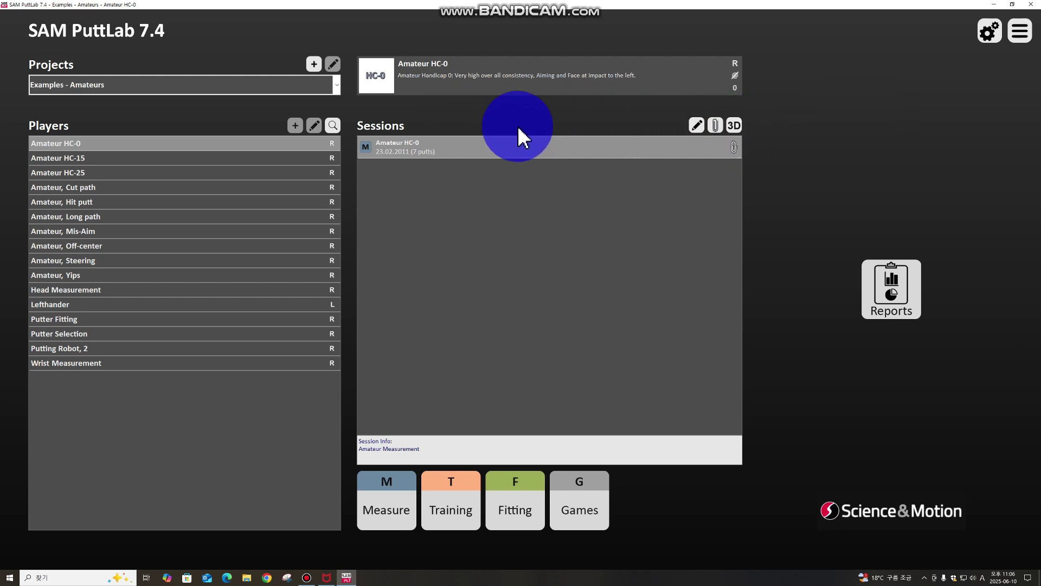
# - Open the Amateur HC-0 session in 3D, minimize that window and open the session's Extended Report
pyautogui.click(732, 126)
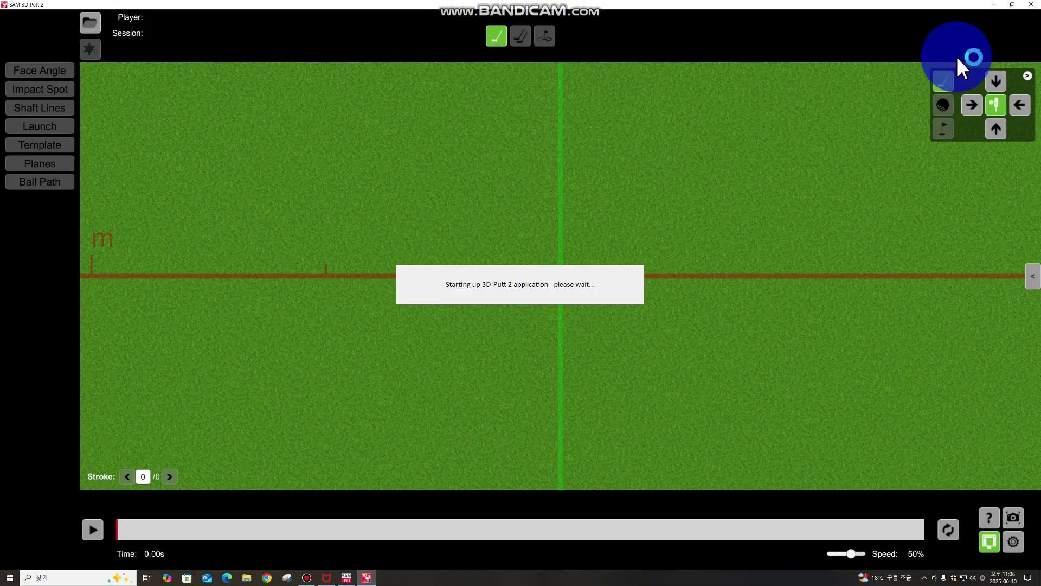
pyautogui.click(995, 6)
pyautogui.click(892, 277)
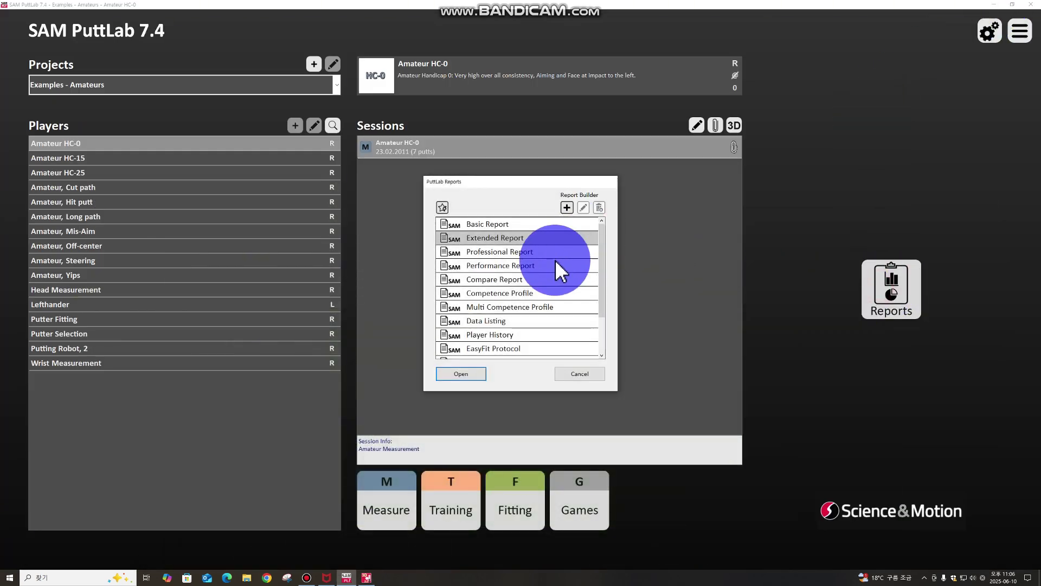
pyautogui.click(471, 373)
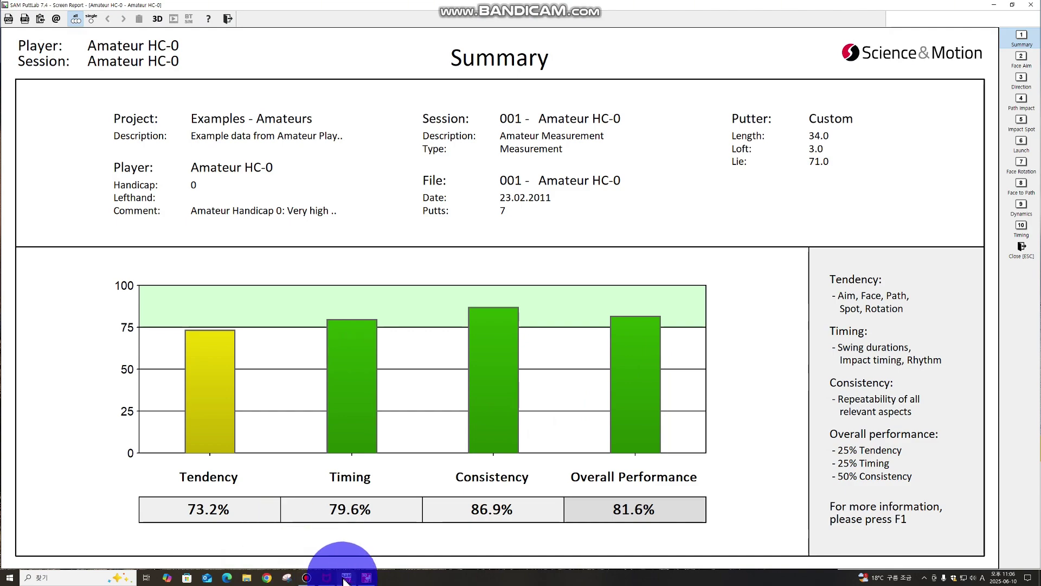
# - Switch to the running SAM 3D-Putt window to view stroke 1, and return to the SAM PuttLab report
pyautogui.click(367, 578)
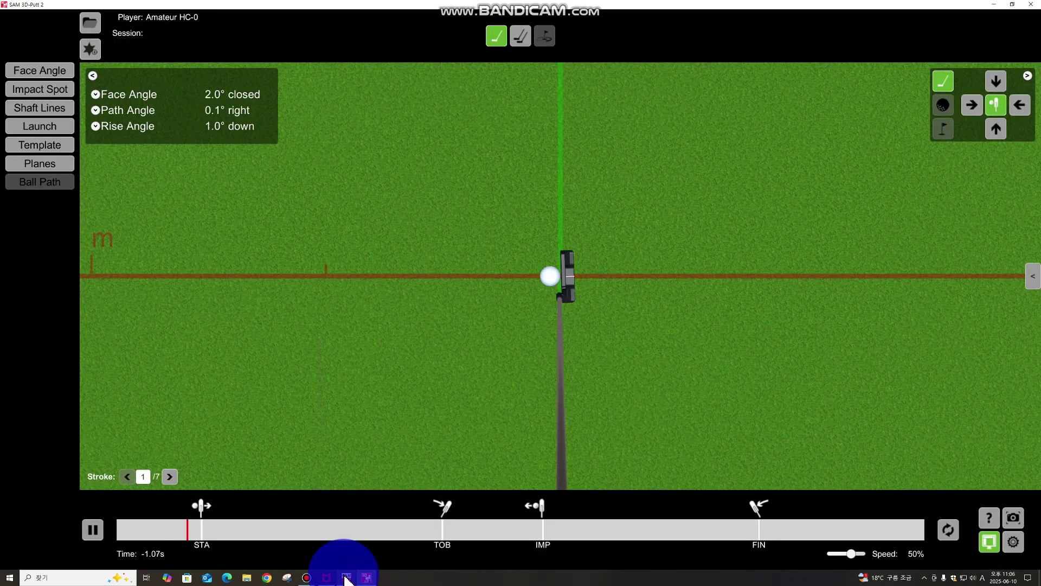
pyautogui.click(367, 578)
pyautogui.click(371, 580)
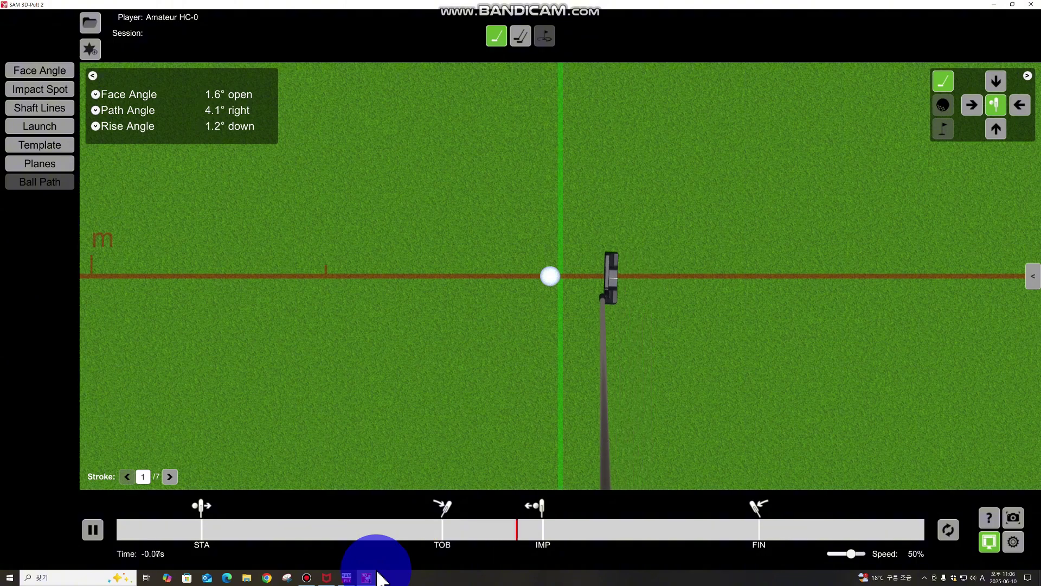
pyautogui.click(346, 578)
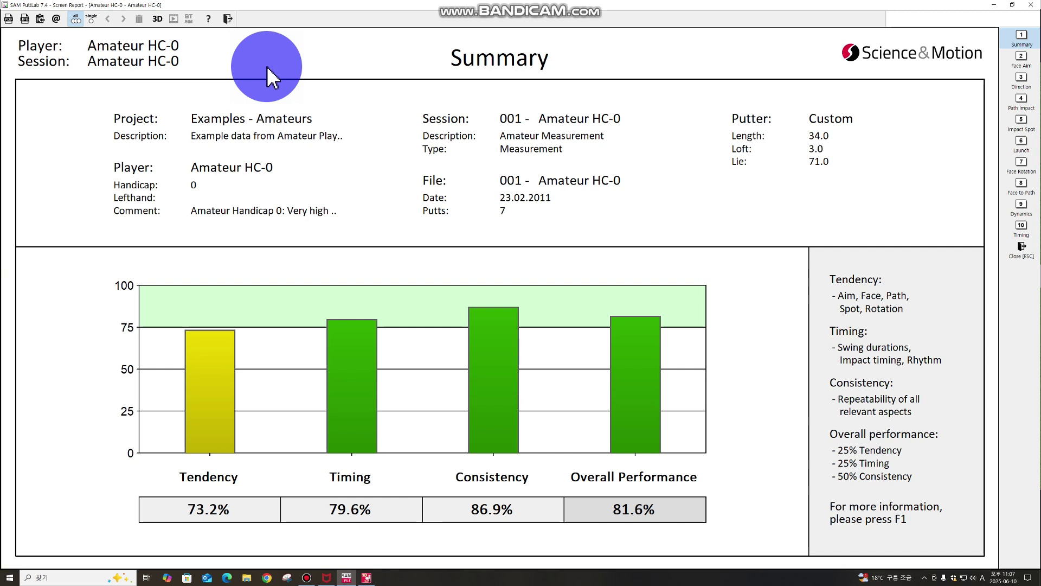
# - Generate a PDF of the Extended Report and browse its pages from the cover to Path Impact
pyautogui.click(9, 18)
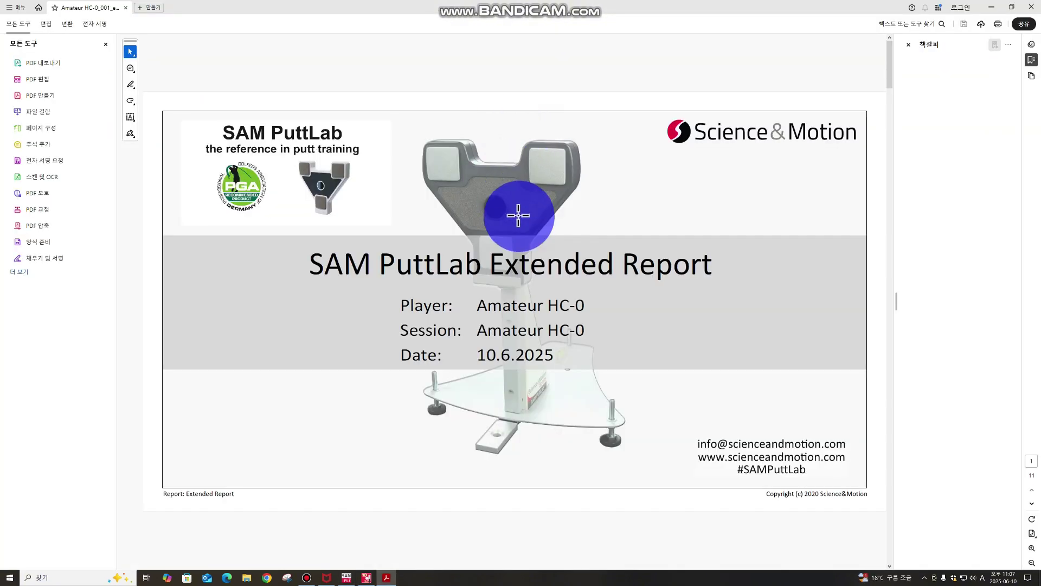
pyautogui.scroll(-2, 519, 215)
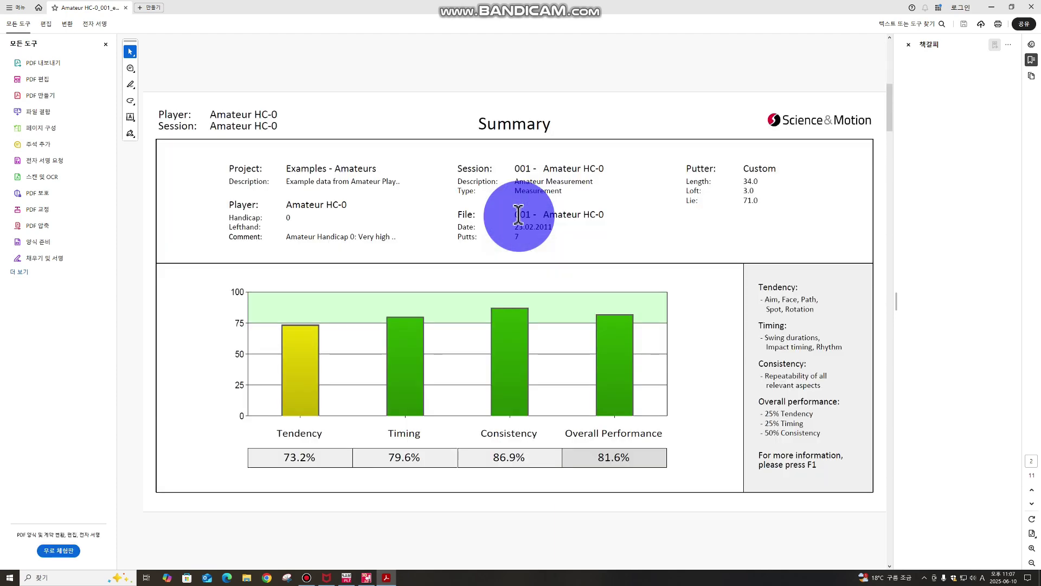
pyautogui.scroll(-2, 519, 216)
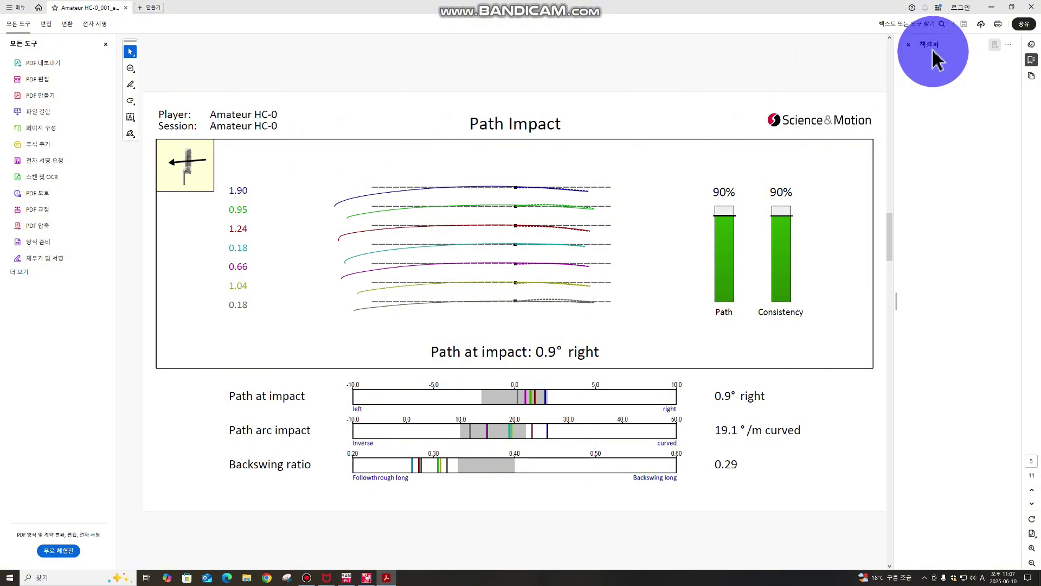
# - Close the PDF of the Extended Report and the on-screen report to return to the session overview
pyautogui.click(1037, 7)
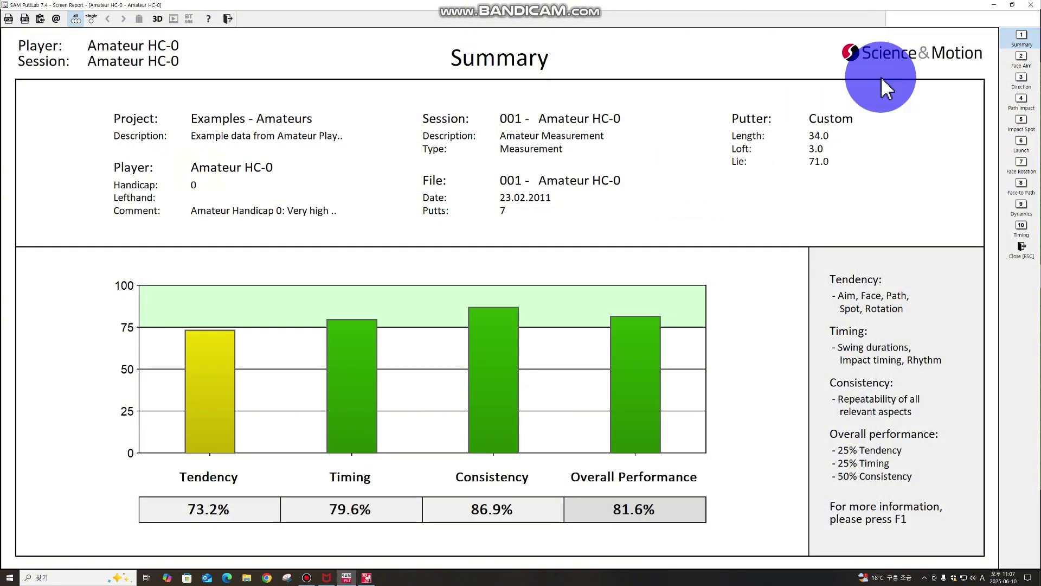
pyautogui.click(1019, 30)
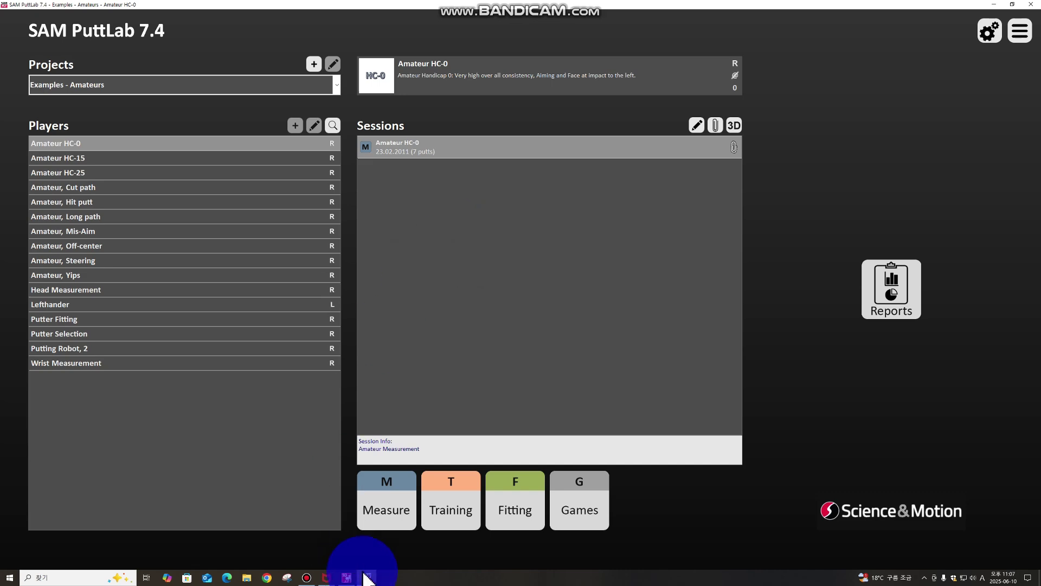
pyautogui.click(307, 578)
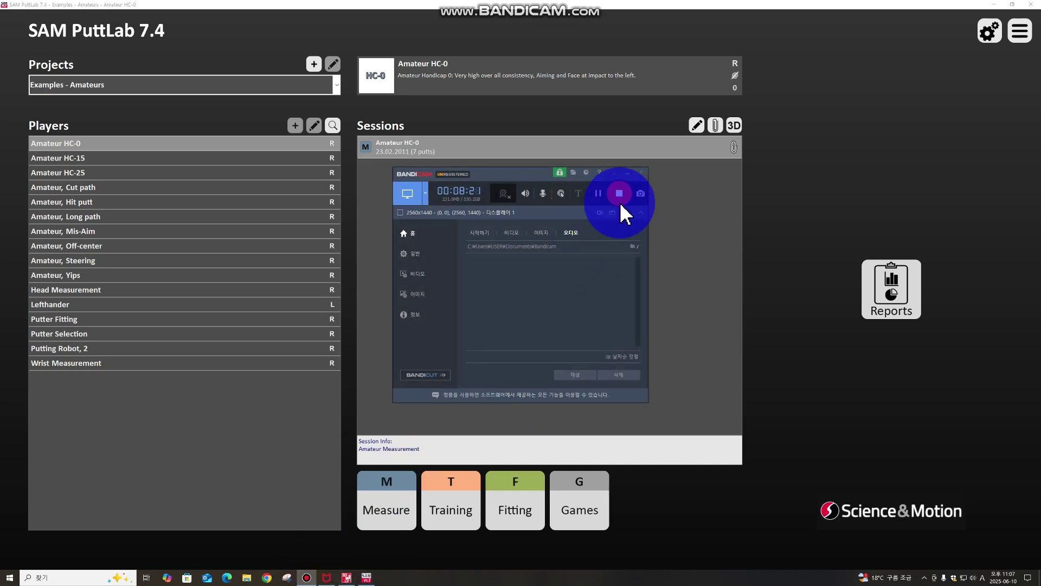
pyautogui.click(620, 203)
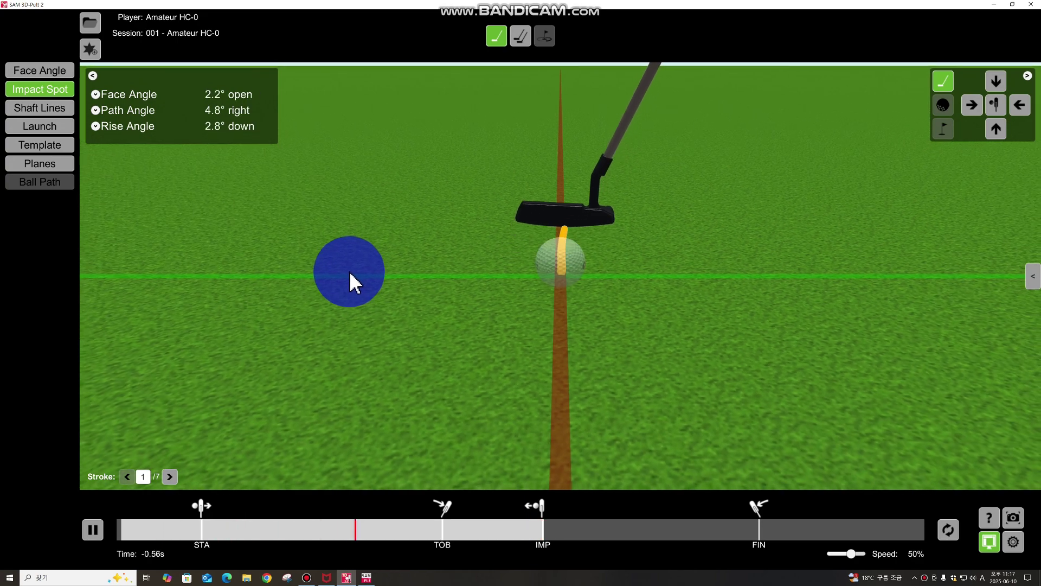
# - Display the shaft lines for stroke 1 in the 3D view and switch to the horizontal launch view
pyautogui.click(52, 108)
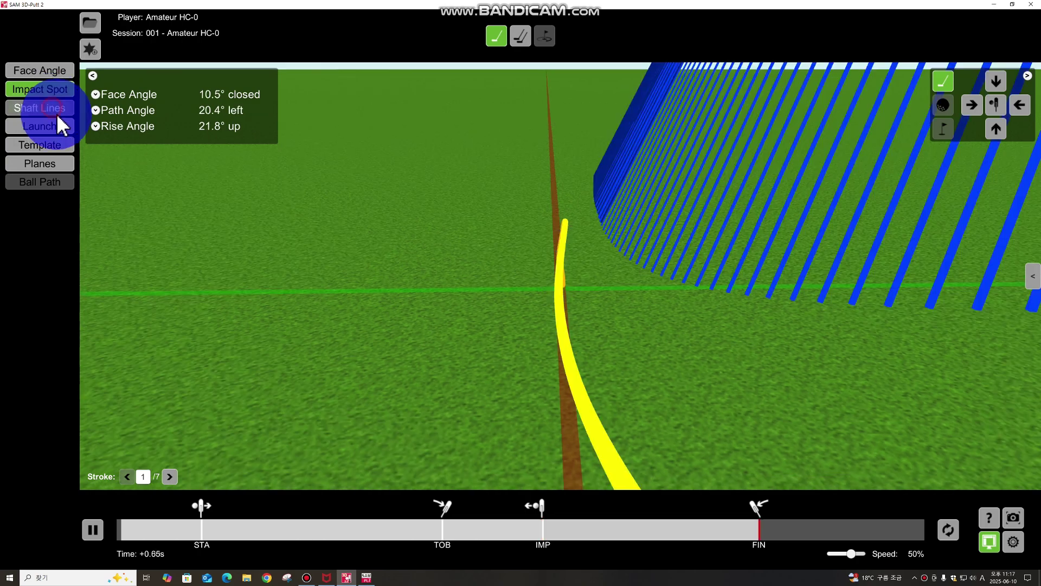
pyautogui.click(50, 126)
pyautogui.click(56, 147)
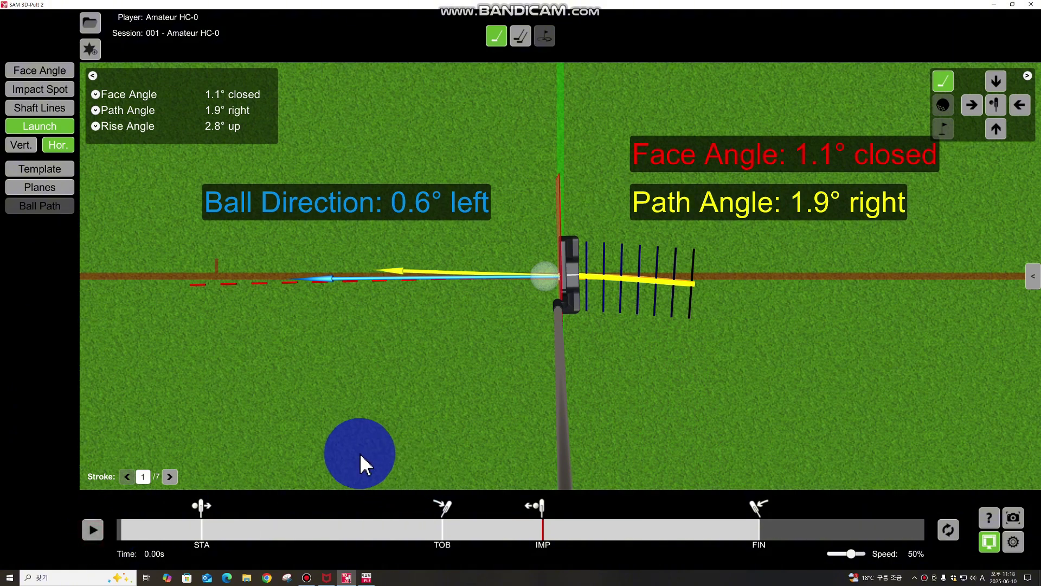
# - Save a PNG screenshot of the horizontal launch view to the Downloads folder under the suggested file name
pyautogui.click(1019, 520)
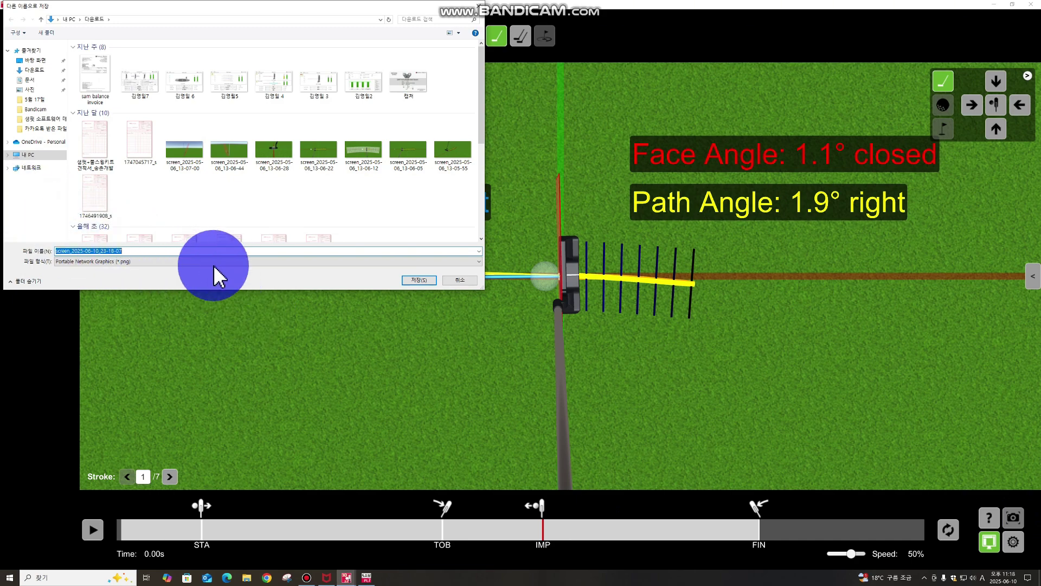
pyautogui.click(424, 282)
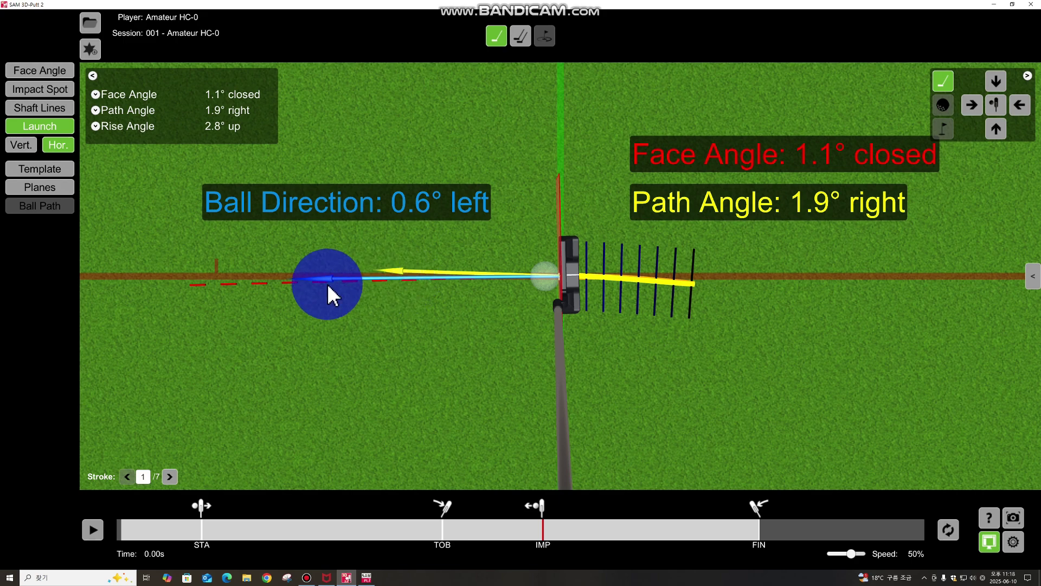
# - Switch to the vertical launch view and save a PNG screenshot of it to Downloads under the suggested file name
pyautogui.click(25, 145)
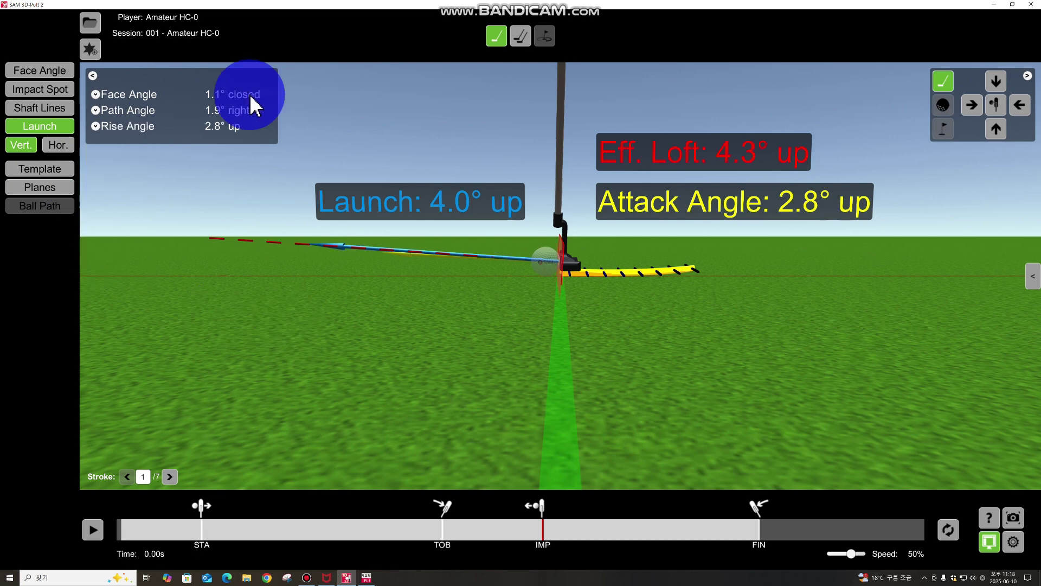
pyautogui.click(1014, 518)
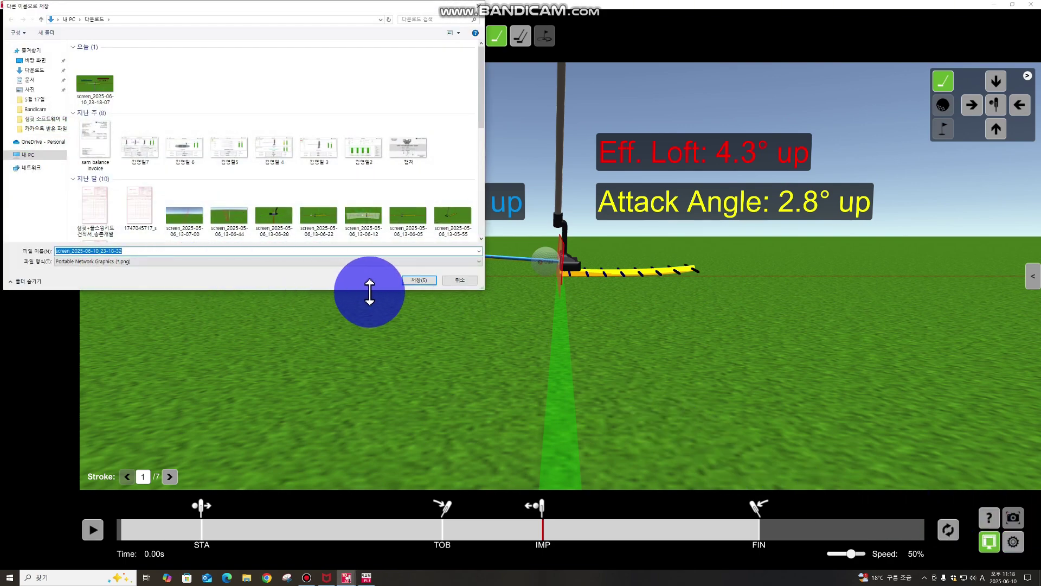
pyautogui.click(418, 280)
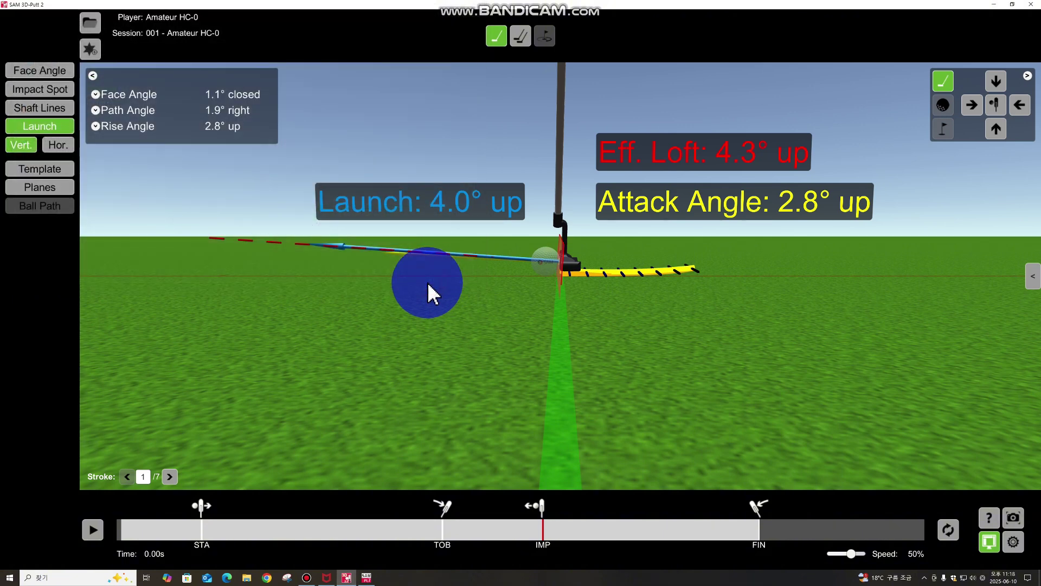